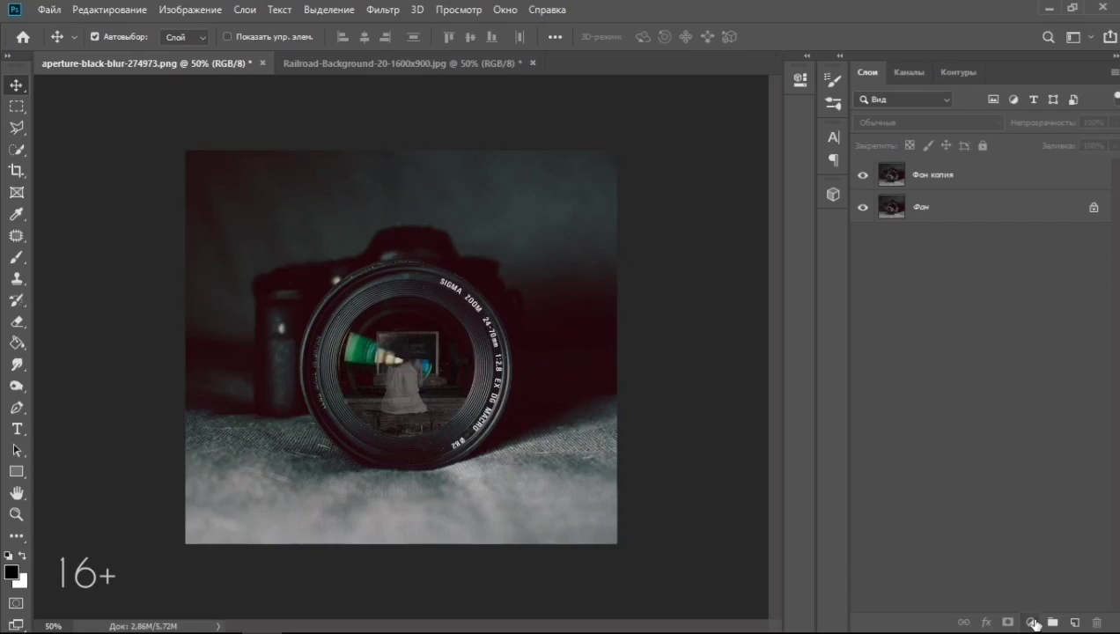
# Add a Curves adjustment layer and pull the curve down with two points
pyautogui.click(1032, 622)
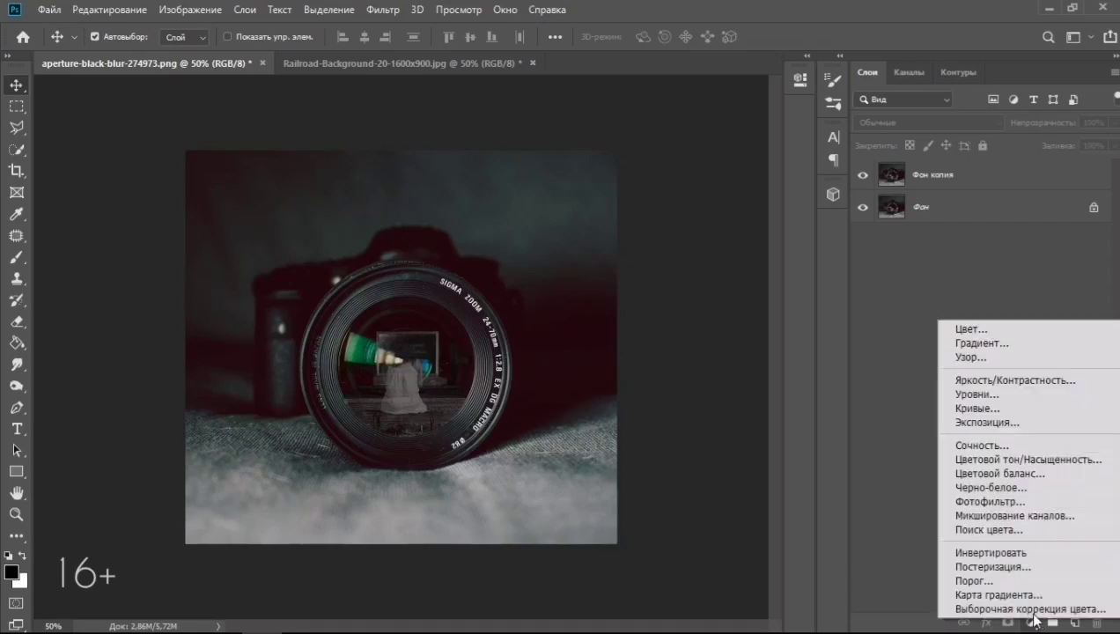
pyautogui.click(967, 410)
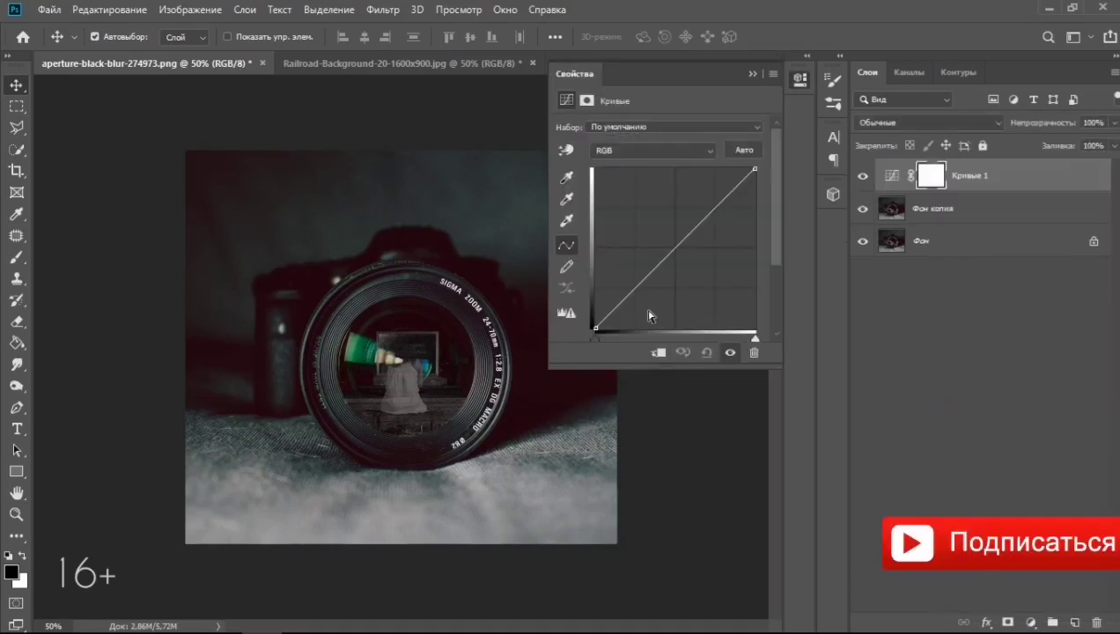
pyautogui.moveTo(631, 294); pyautogui.dragTo(628, 309)
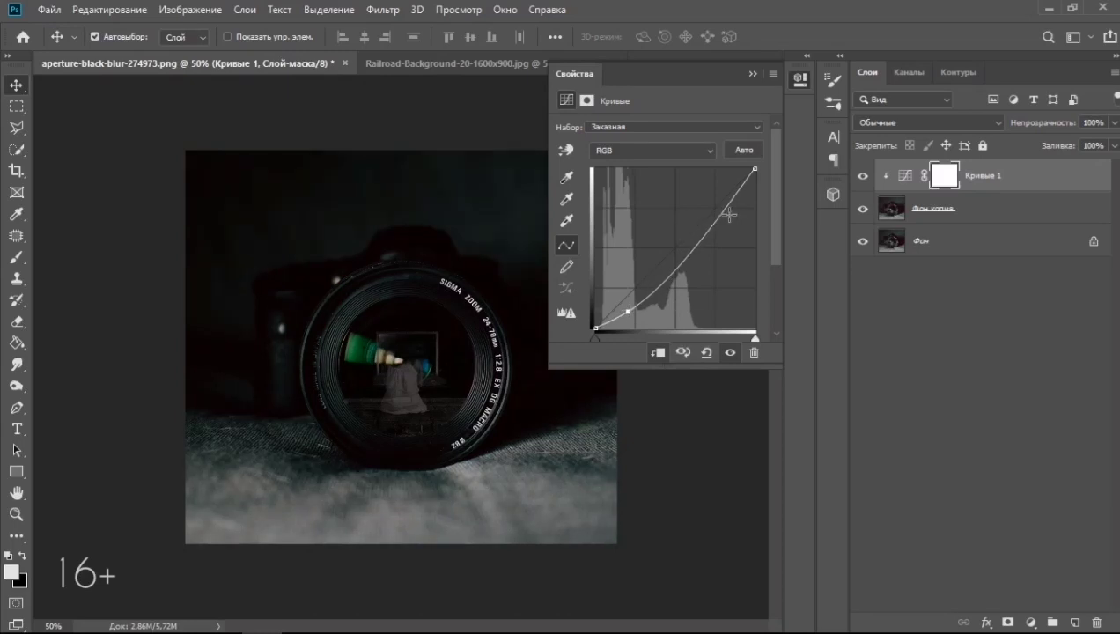
pyautogui.moveTo(729, 214); pyautogui.dragTo(728, 224)
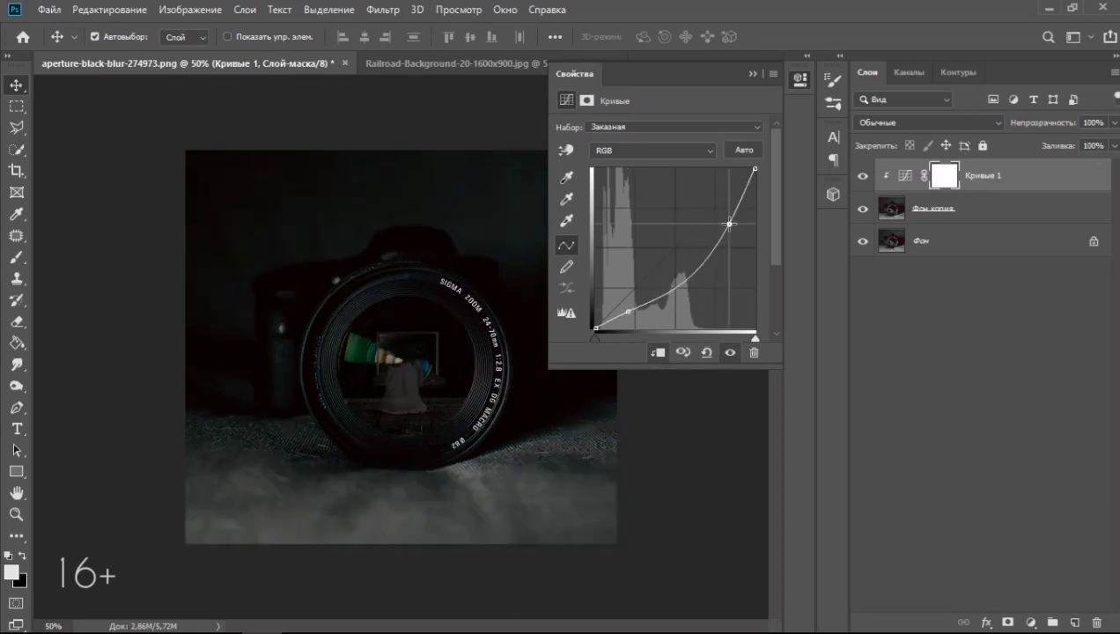
pyautogui.moveTo(729, 223)
pyautogui.mouseDown()
pyautogui.moveTo(728, 234)
pyautogui.moveTo(727, 225)
pyautogui.mouseUp()
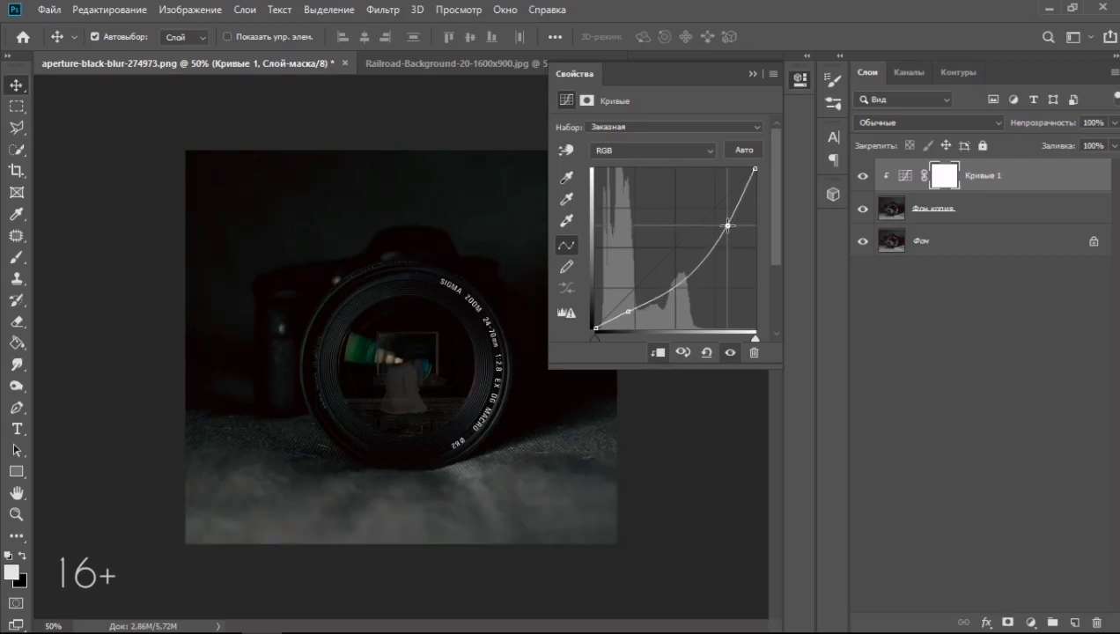
pyautogui.click(750, 74)
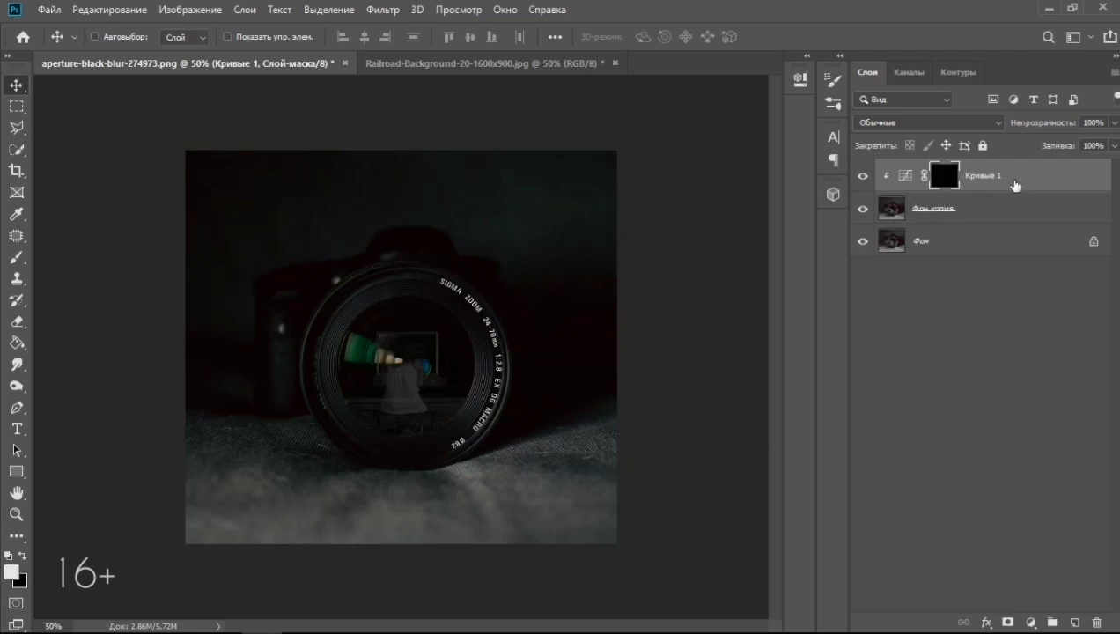
# Invert the Curves 1 mask and paint it back along the bottom with a 400px brush
pyautogui.hotkey('ctrl', 'i')
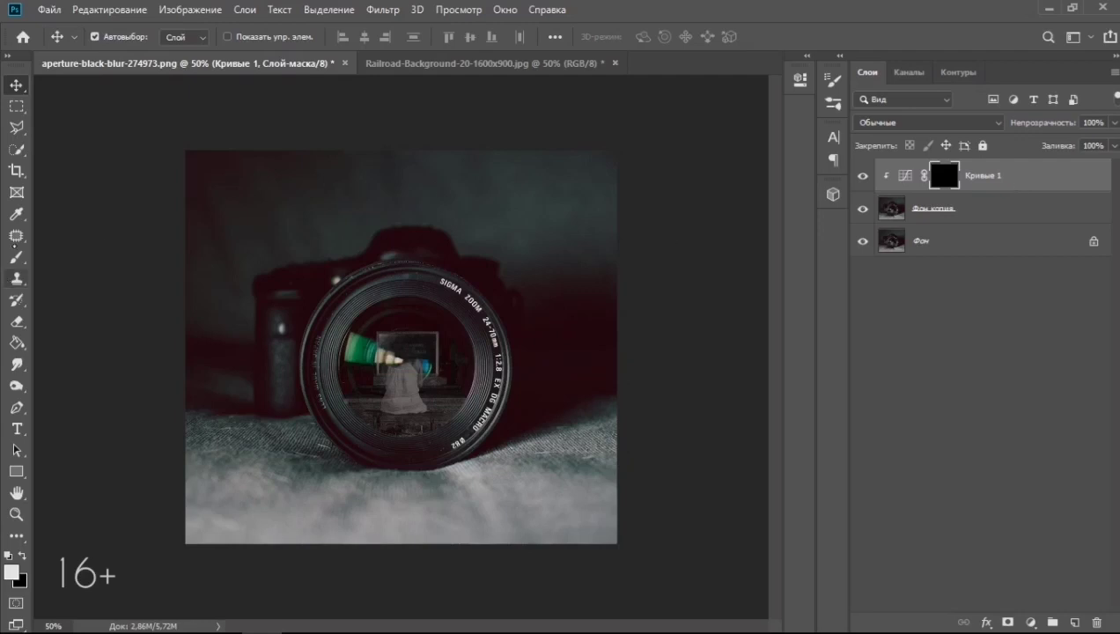
pyautogui.press('b')
pyautogui.press(']')
pyautogui.press(']')
pyautogui.press(']')
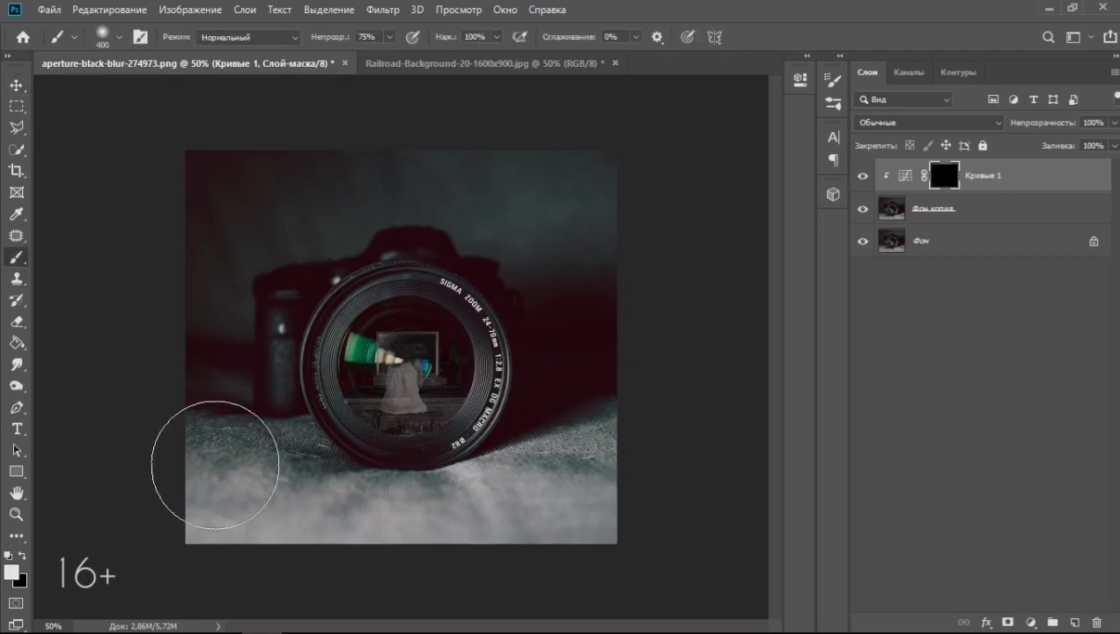
pyautogui.moveTo(238, 462)
pyautogui.mouseDown()
pyautogui.moveTo(593, 467)
pyautogui.moveTo(237, 482)
pyautogui.moveTo(577, 490)
pyautogui.moveTo(352, 512)
pyautogui.moveTo(570, 482)
pyautogui.moveTo(358, 530)
pyautogui.moveTo(578, 471)
pyautogui.moveTo(488, 542)
pyautogui.moveTo(588, 438)
pyautogui.moveTo(388, 488)
pyautogui.mouseUp()
pyautogui.click(880, 427)
# Add a new empty layer above Curves 1 and pick the Elliptical Marquee tool
pyautogui.click(994, 175)
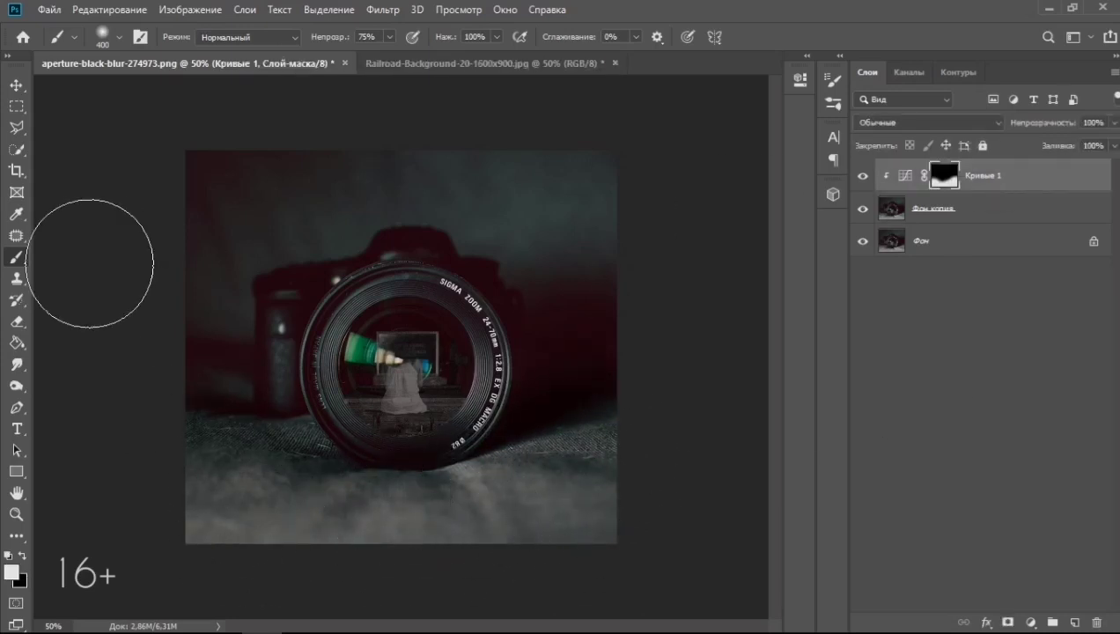
pyautogui.click(1074, 623)
pyautogui.click(16, 106)
pyautogui.rightClick(16, 106)
pyautogui.click(79, 125)
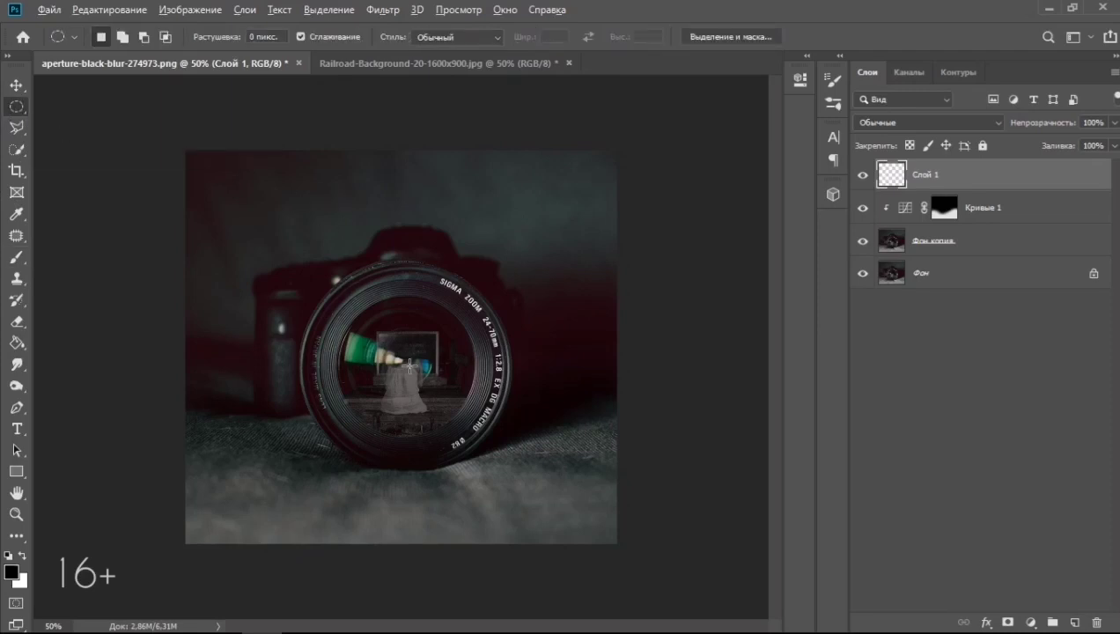
# Draw an elliptical selection over the lens, shrink it to 92.49%, and bring in the railroad photo
pyautogui.moveTo(410, 363); pyautogui.dragTo(314, 269)
pyautogui.moveTo(383, 335); pyautogui.dragTo(384, 343)
pyautogui.rightClick(604, 413)
pyautogui.click(466, 442)
pyautogui.moveTo(497, 264); pyautogui.dragTo(494, 267)
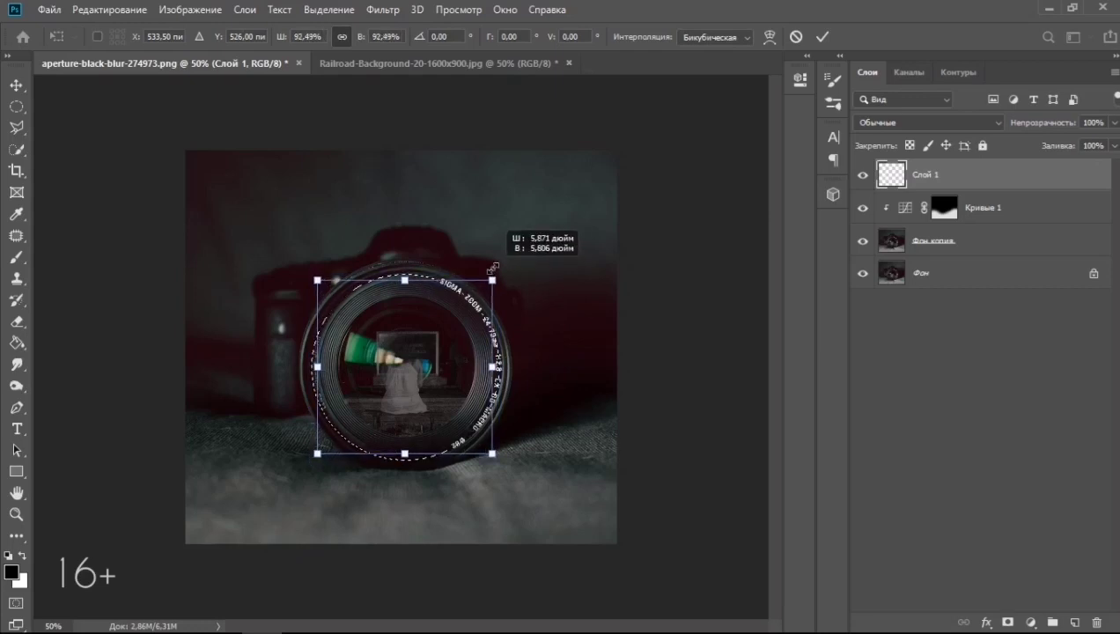
pyautogui.click(820, 36)
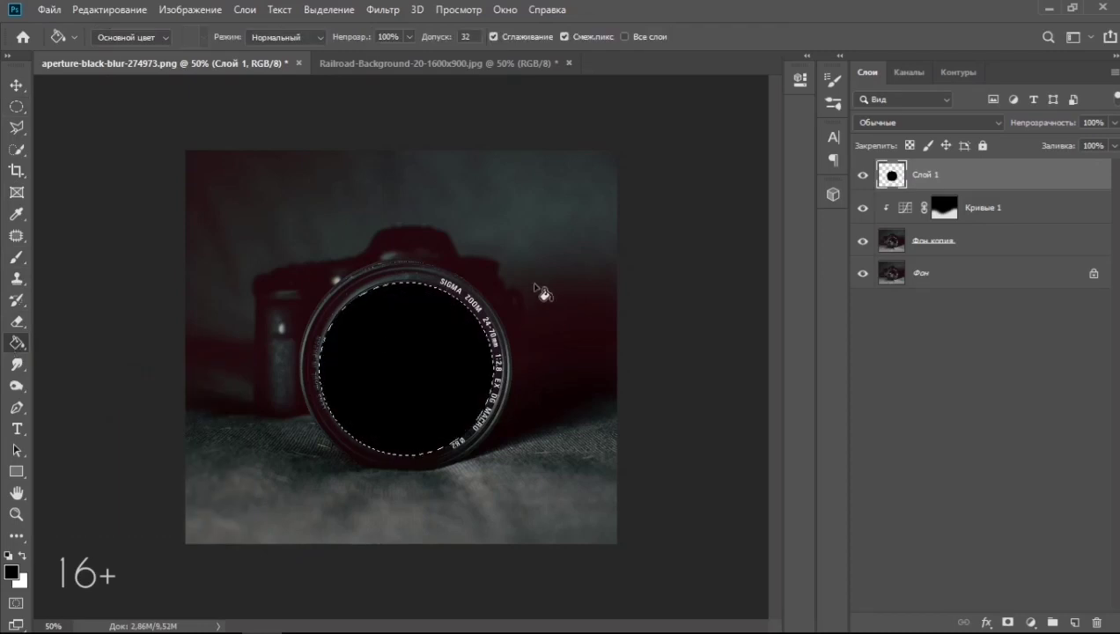
pyautogui.moveTo(446, 361); pyautogui.dragTo(493, 359)
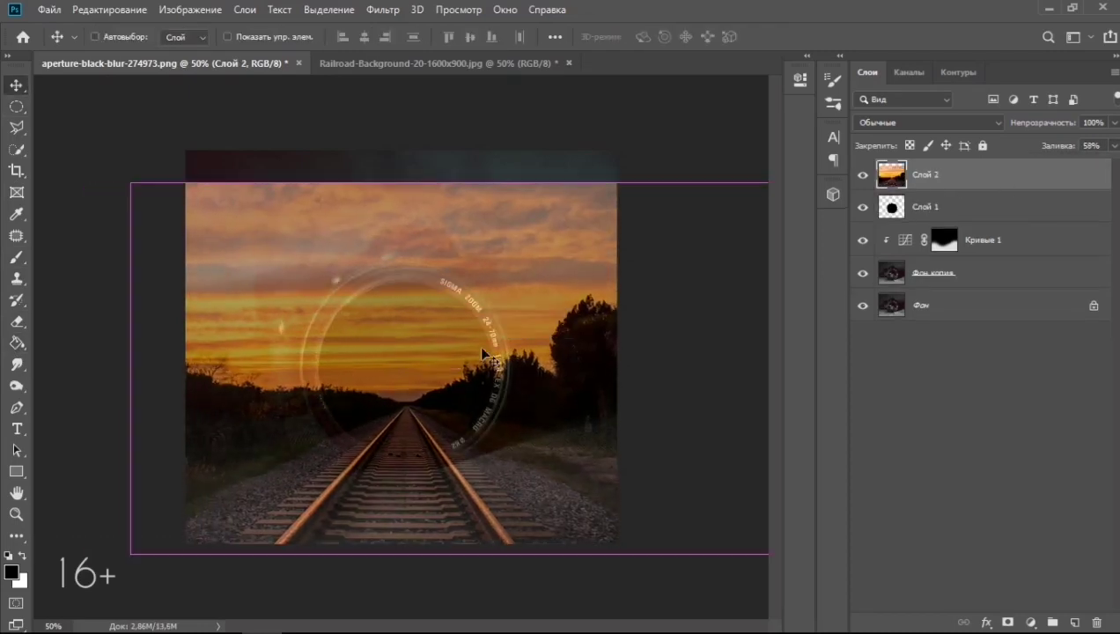
# Stretch the railroad photo's top edge down, set its fill to 100%, and clip it to Слой 1
pyautogui.hotkey('ctrl', 't')
pyautogui.moveTo(459, 183); pyautogui.dragTo(459, 209)
pyautogui.press('Return')
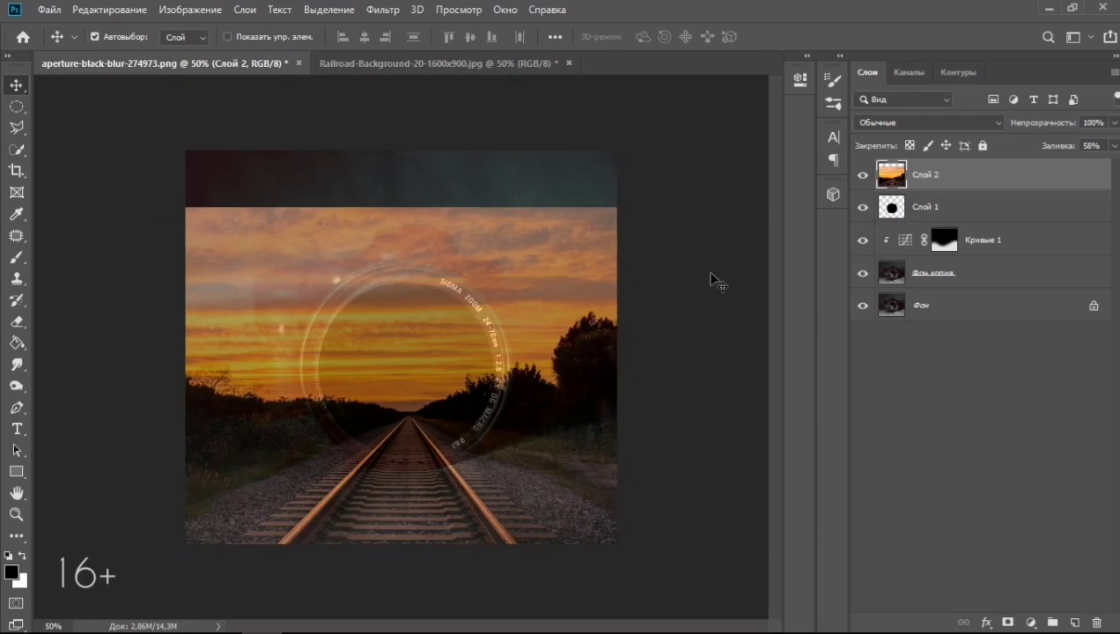
pyautogui.moveTo(1089, 171); pyautogui.dragTo(1111, 165)
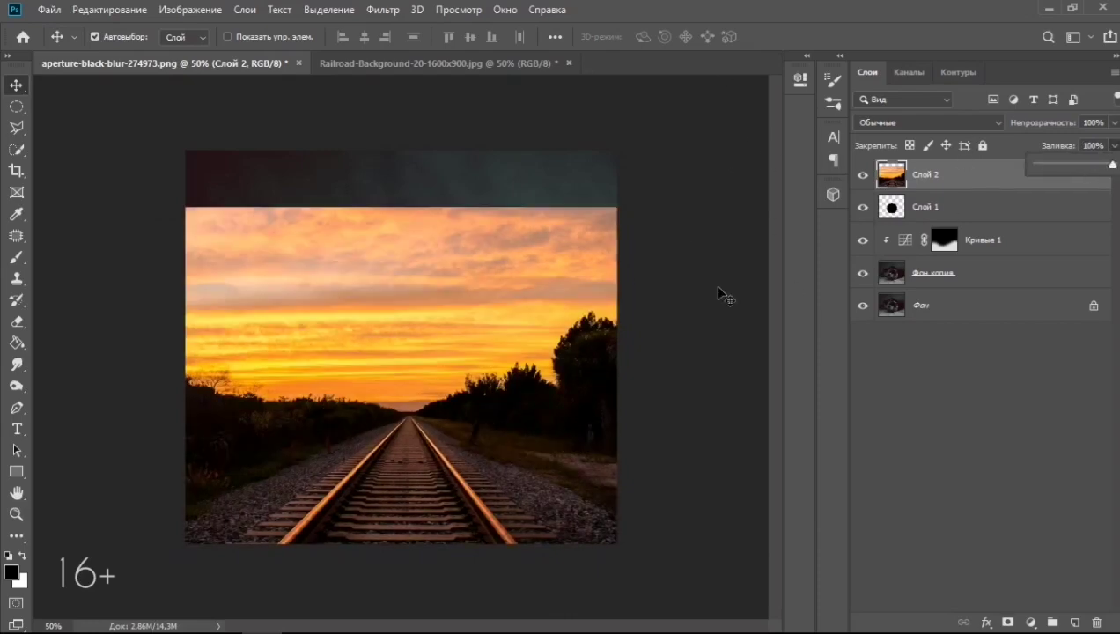
pyautogui.click(16, 128)
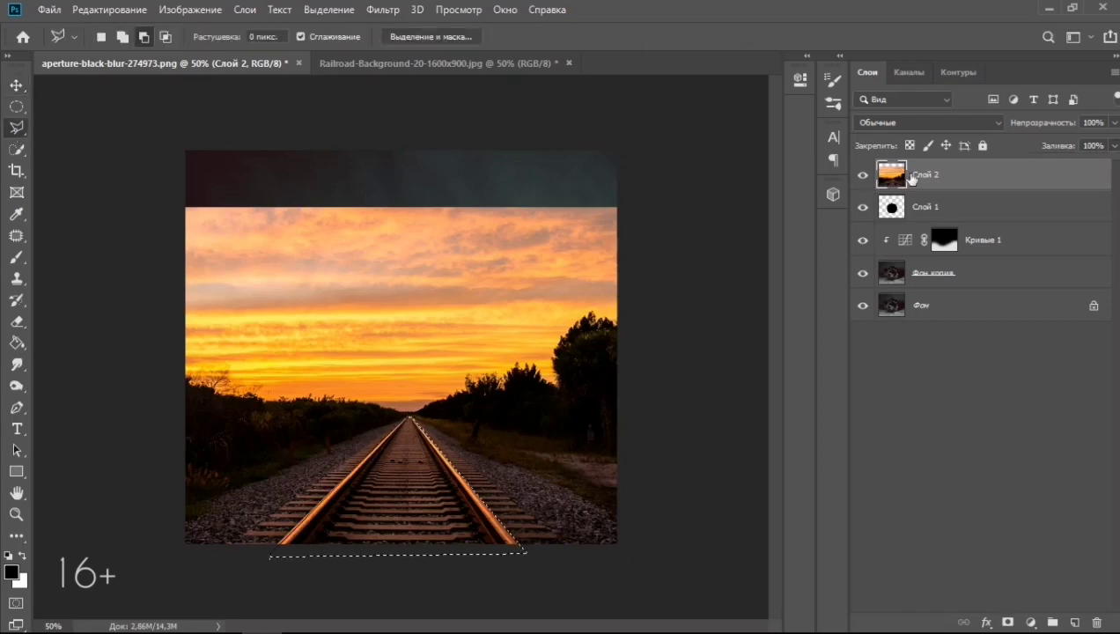
pyautogui.keyDown('alt'); pyautogui.click(867, 190); pyautogui.keyUp('alt')
# Adjust the black circle's transform, then duplicate Слой 2 with Ctrl+J
pyautogui.click(956, 209)
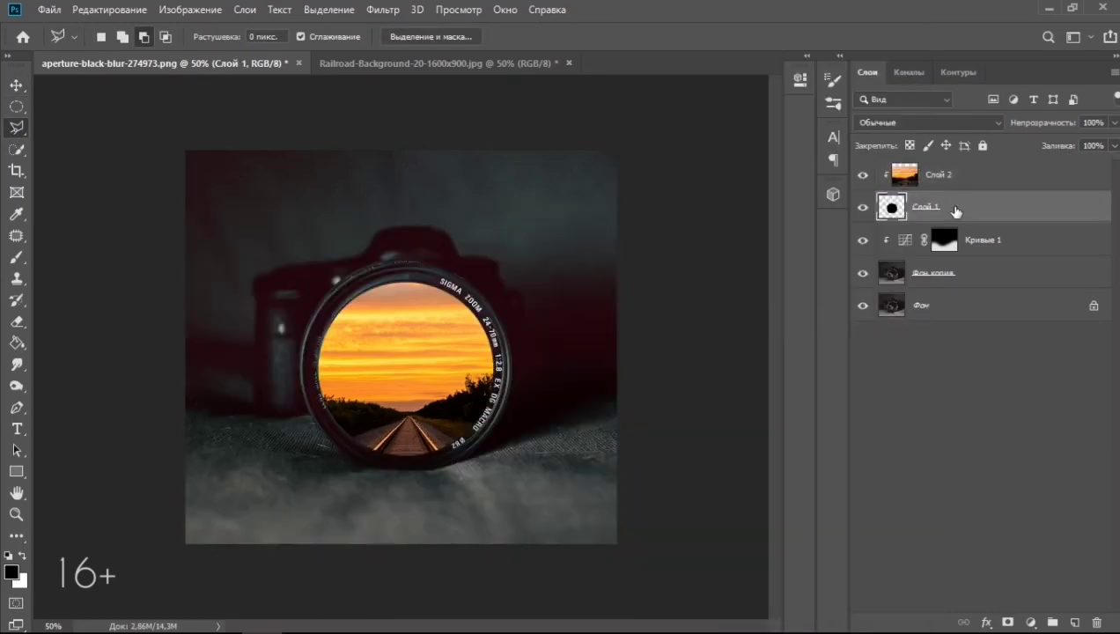
pyautogui.hotkey('ctrl', 't')
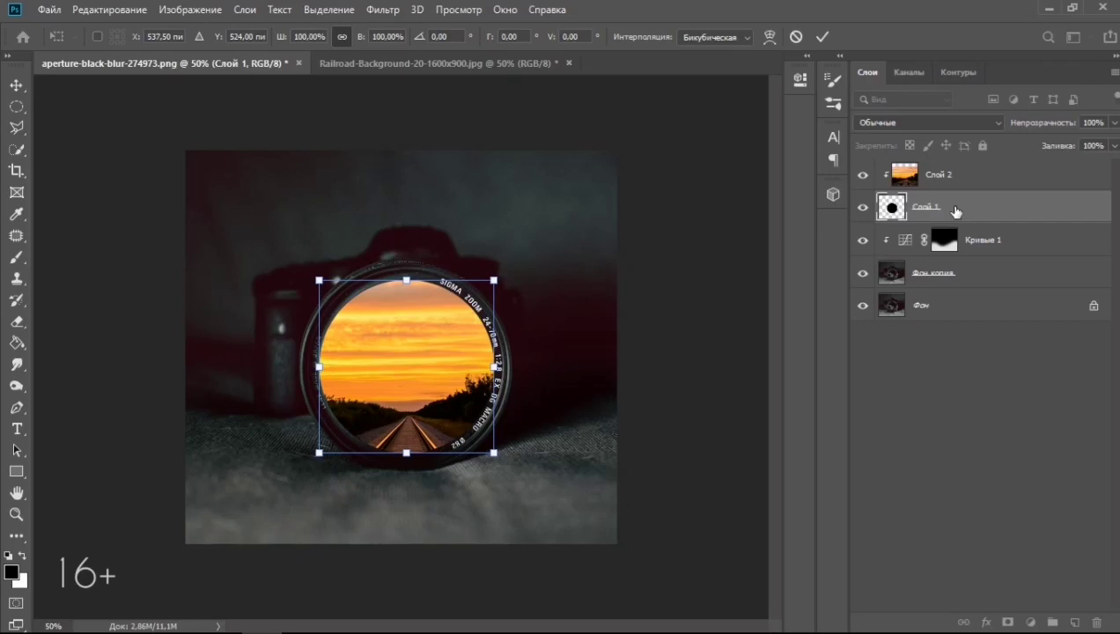
pyautogui.rightClick(416, 339)
pyautogui.press('Escape')
pyautogui.press('Return')
pyautogui.click(949, 179)
pyautogui.hotkey('ctrl', 'j')
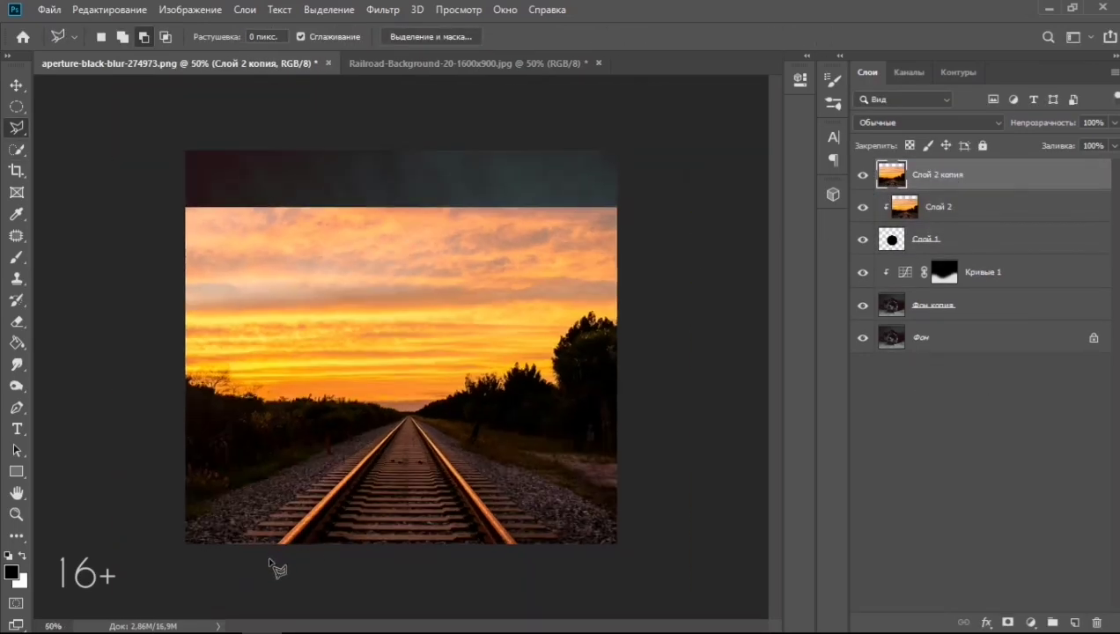
# Outline the rails with the Polygonal Lasso and mask Слой 2 копия to them
pyautogui.click(419, 426)
pyautogui.click(525, 553)
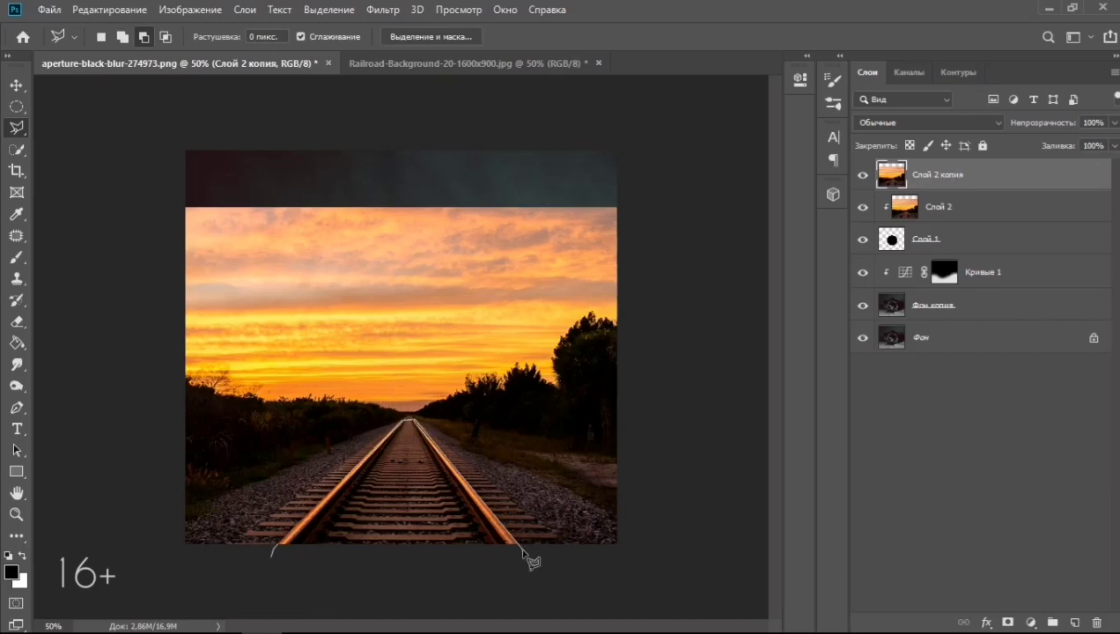
pyautogui.click(273, 551)
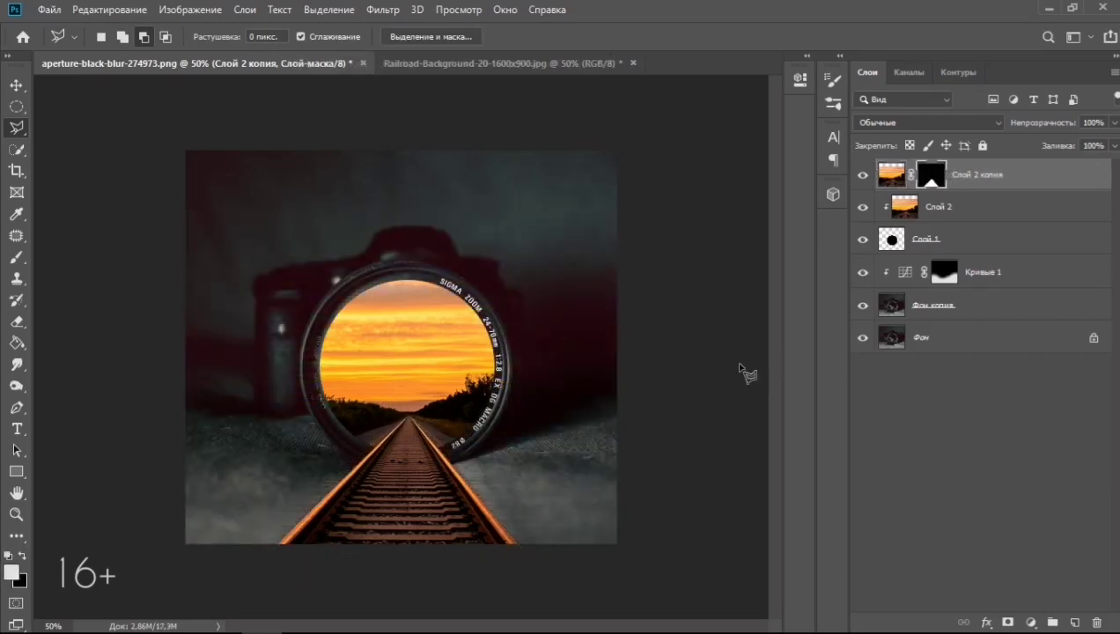
# Add a Brightness/Contrast adjustment with brightness -121 and contrast 28
pyautogui.click(1030, 622)
pyautogui.click(985, 449)
pyautogui.moveTo(658, 173); pyautogui.dragTo(590, 174)
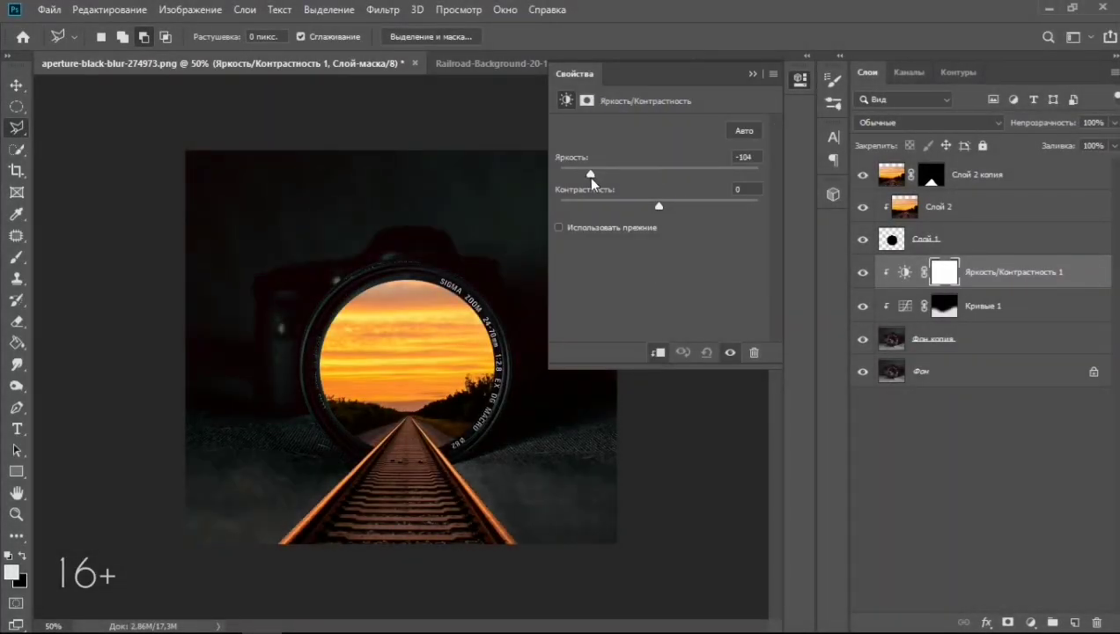
pyautogui.moveTo(658, 205); pyautogui.dragTo(689, 207)
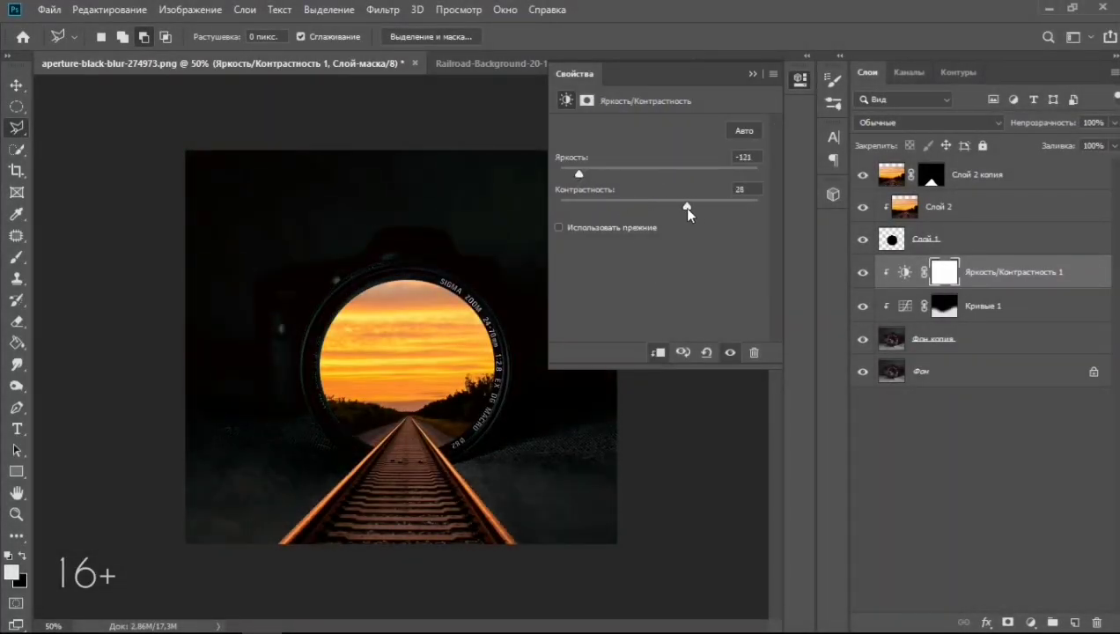
pyautogui.click(753, 73)
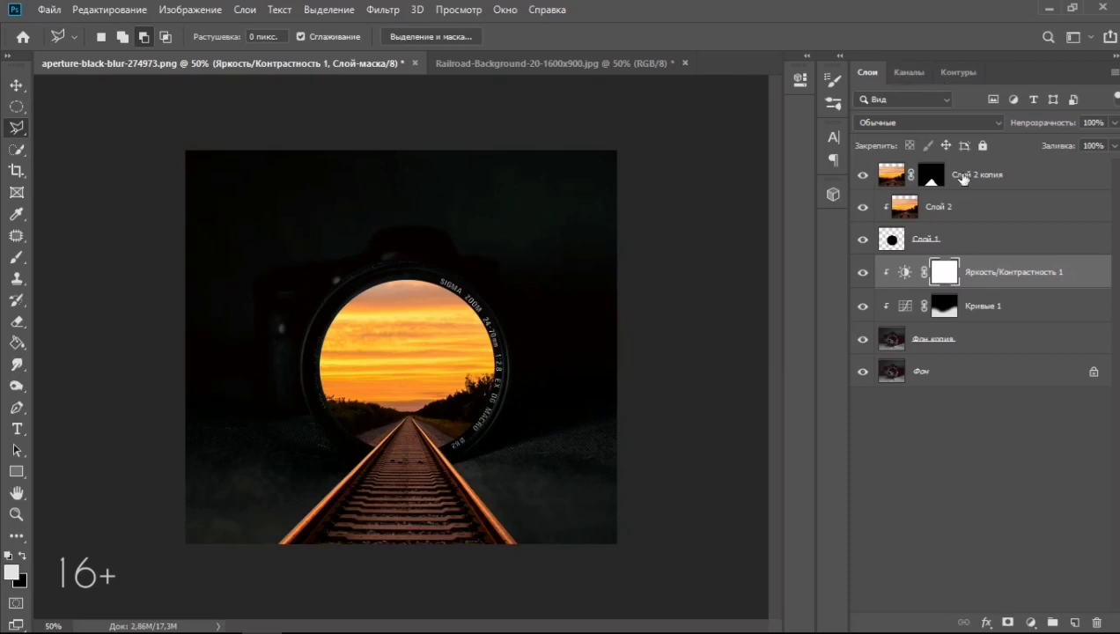
pyautogui.click(962, 178)
# Add Слой 3 clipped to the rails layer and brush 51%-flow shading beside the rails
pyautogui.click(1074, 622)
pyautogui.rightClick(968, 174)
pyautogui.click(739, 317)
pyautogui.press('b')
pyautogui.click(388, 37)
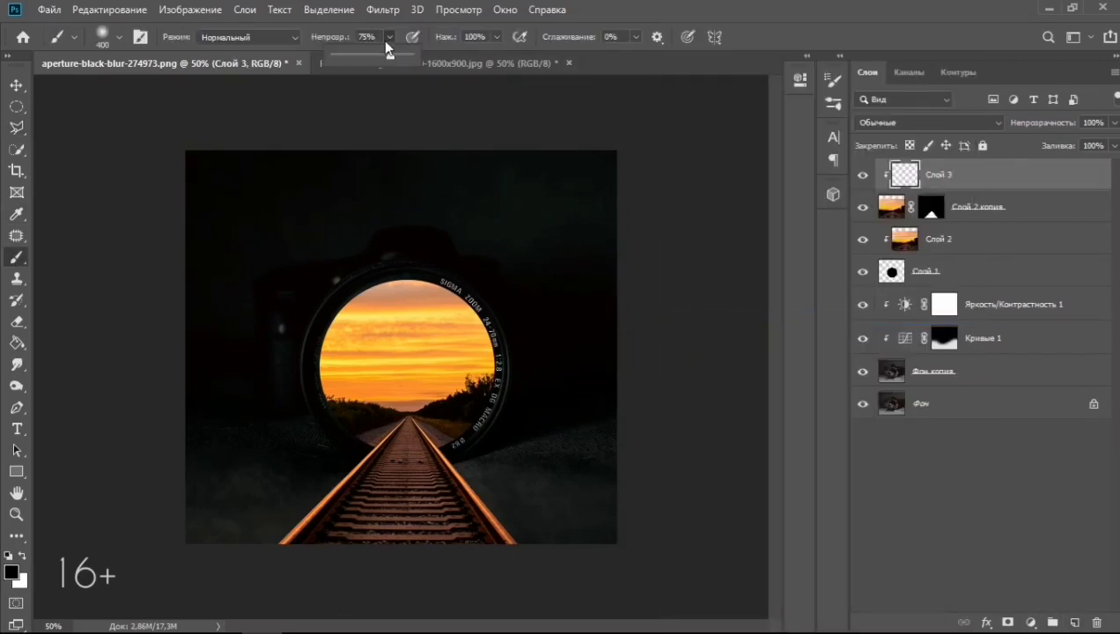
pyautogui.moveTo(457, 44); pyautogui.dragTo(413, 44)
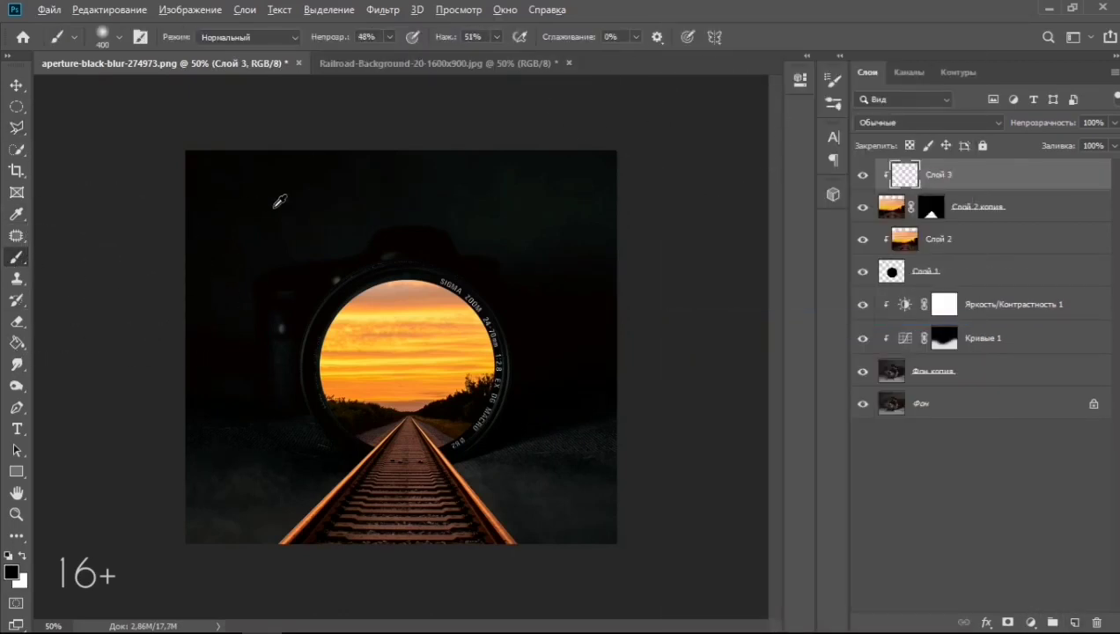
pyautogui.moveTo(242, 497)
pyautogui.mouseDown()
pyautogui.moveTo(255, 554)
pyautogui.moveTo(374, 489)
pyautogui.moveTo(519, 503)
pyautogui.mouseUp()
pyautogui.hotkey('ctrl', 'z')
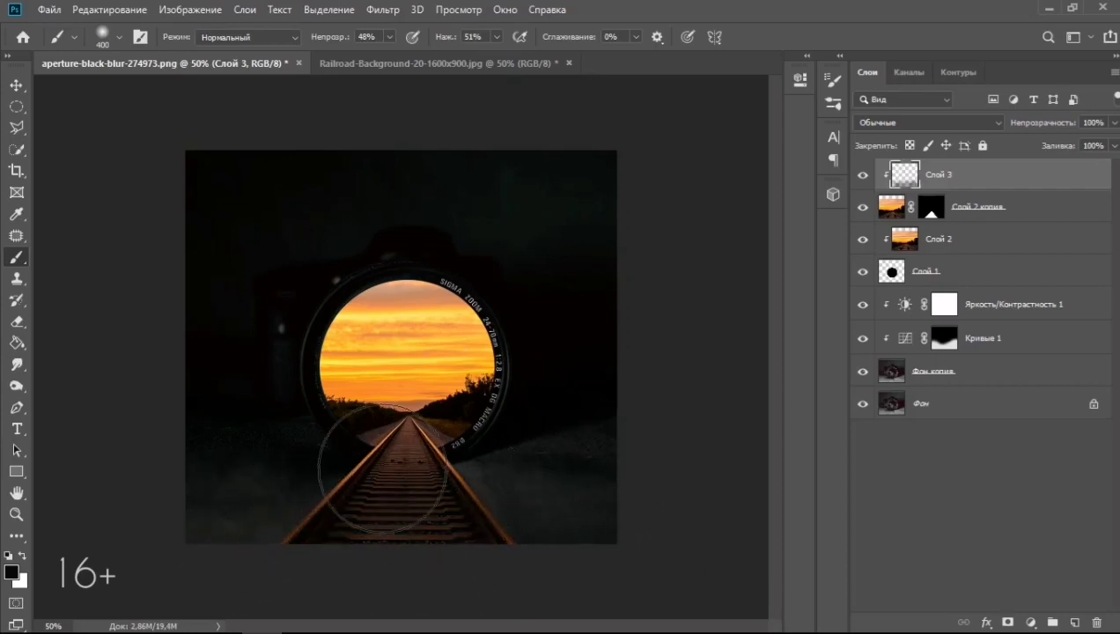
pyautogui.hotkey('ctrl', 'z')
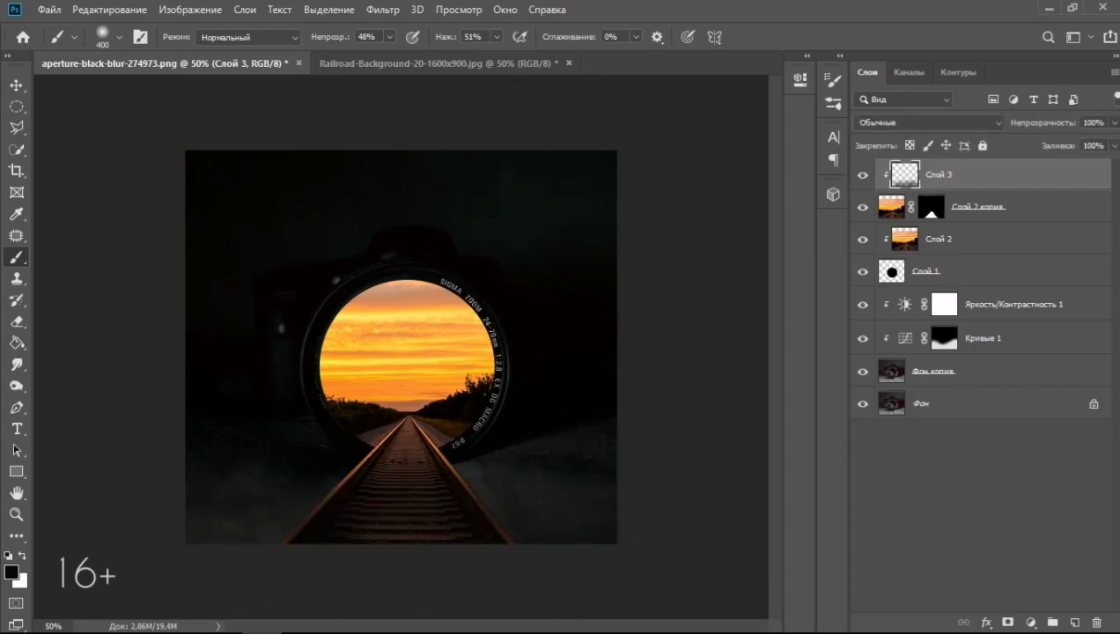
# Set Слой 3 to Darken at 87% fill, Gaussian-blur it, and add an empty Слой 4
pyautogui.click(924, 123)
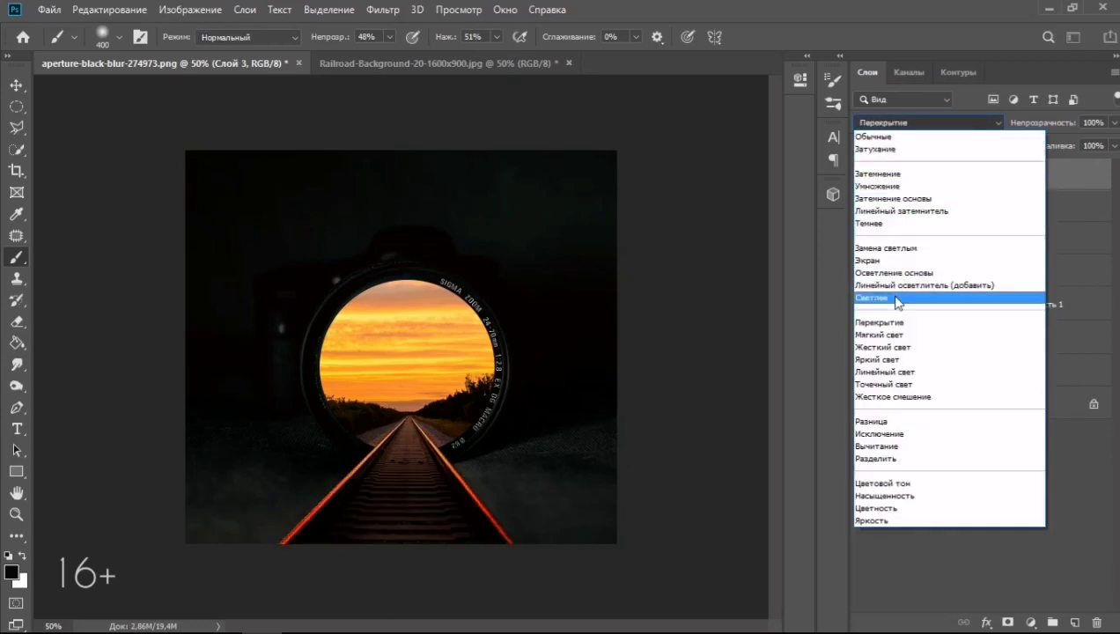
pyautogui.click(871, 222)
pyautogui.moveTo(1113, 145); pyautogui.dragTo(1105, 169)
pyautogui.click(1034, 173)
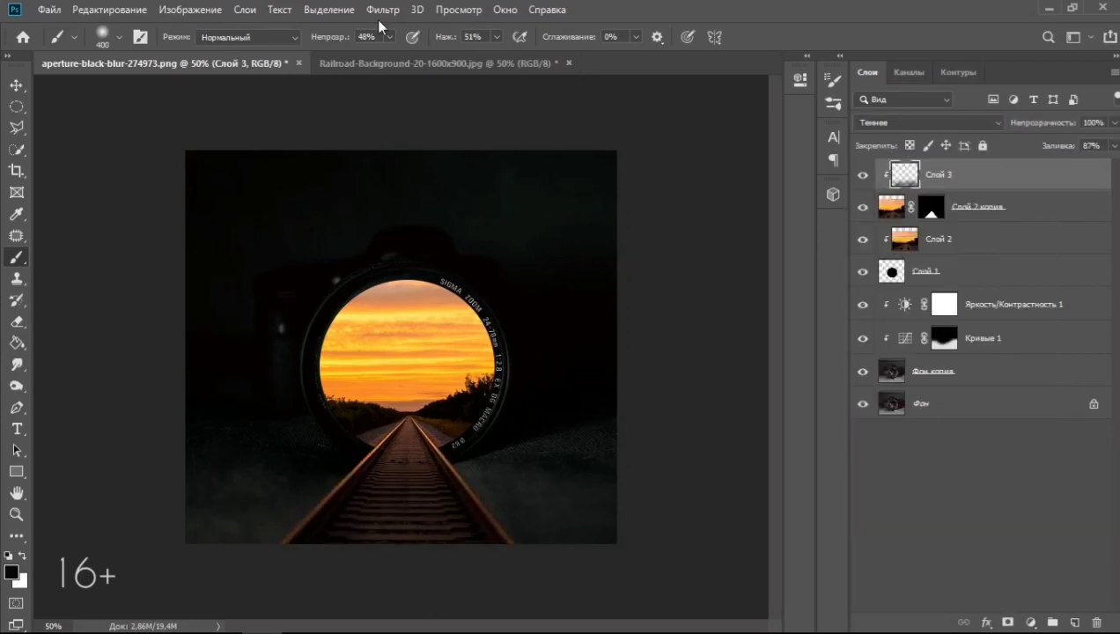
pyautogui.click(382, 10)
pyautogui.click(282, 367)
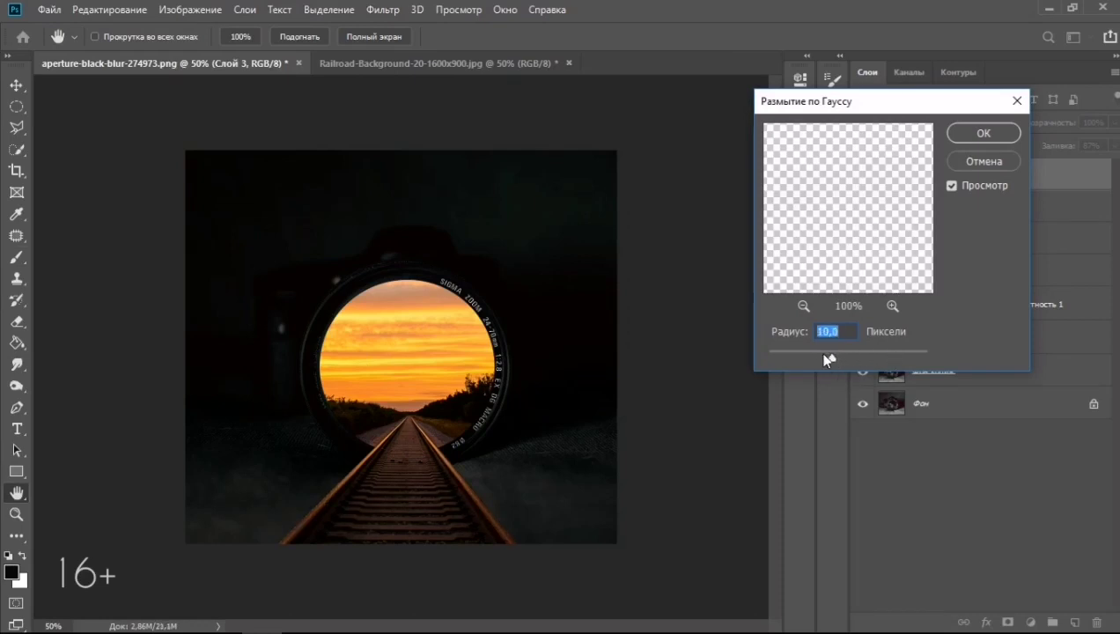
pyautogui.press('Return')
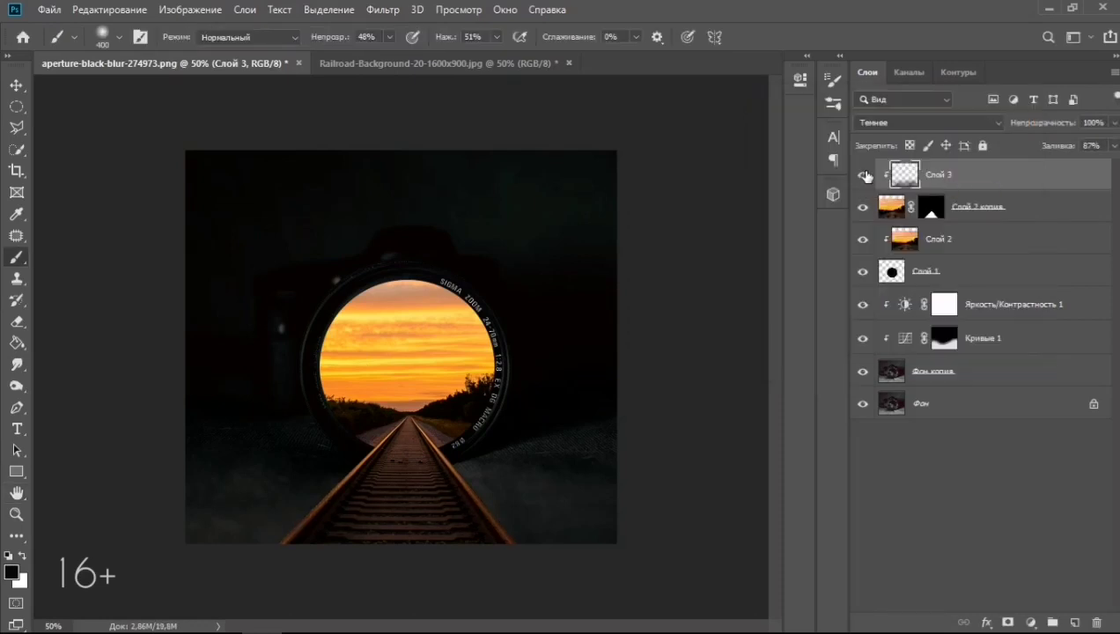
pyautogui.hotkey('shift', 'ctrl', 'alt', 'n')
# Shrink the brush to 150, then switch to the Eraser and enlarge it to 175
pyautogui.press('[')
pyautogui.press('[')
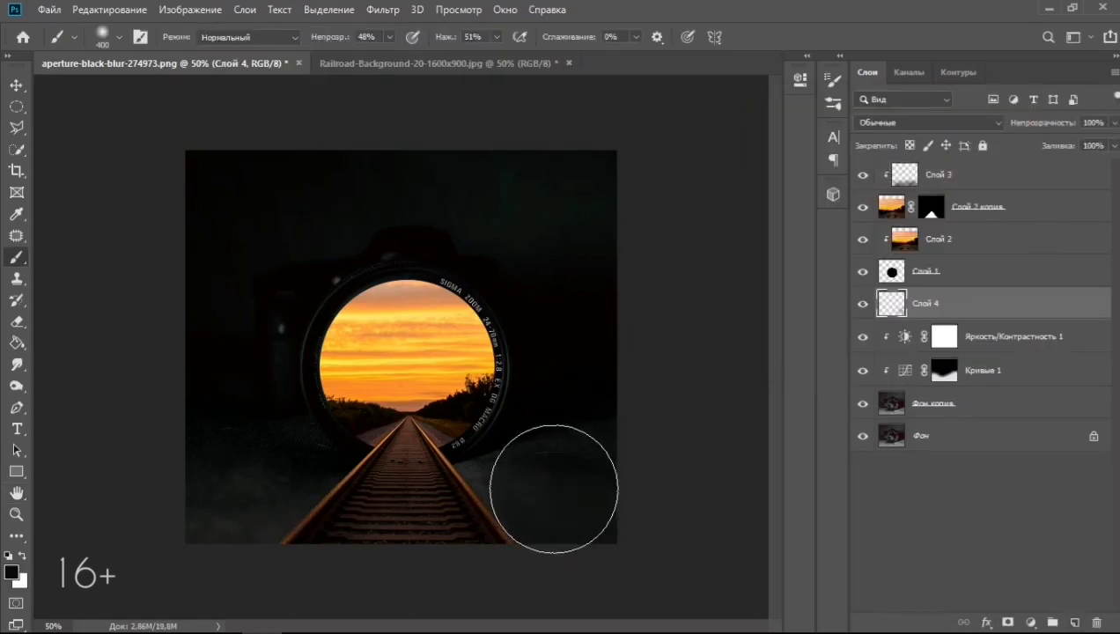
pyautogui.press('[')
pyautogui.press('[')
pyautogui.press('[')
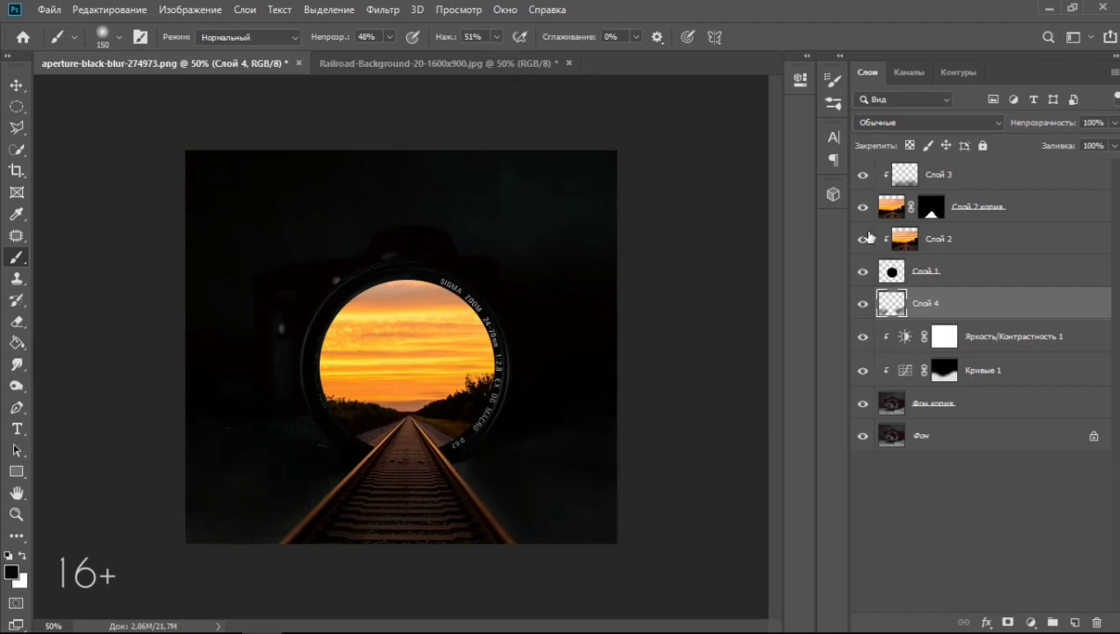
pyautogui.press('e')
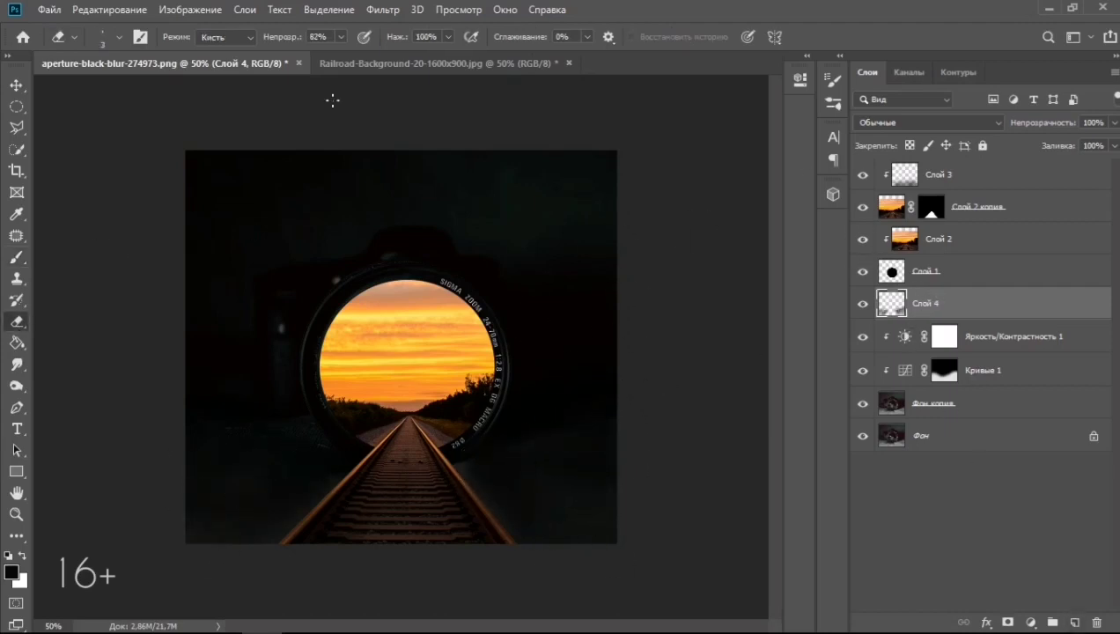
pyautogui.press(']')
pyautogui.press(']')
pyautogui.press(']')
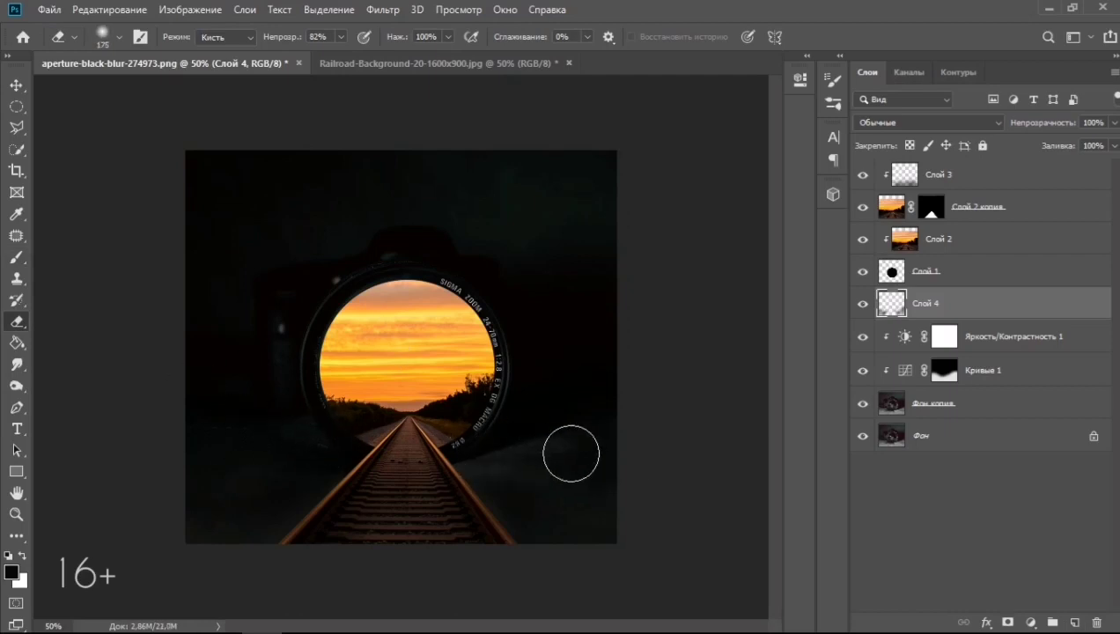
# Paint yellow on a new Слой 5 and blend it as Linear Dodge (Add)
pyautogui.hotkey('ctrl', 'shift', 'alt', 'n')
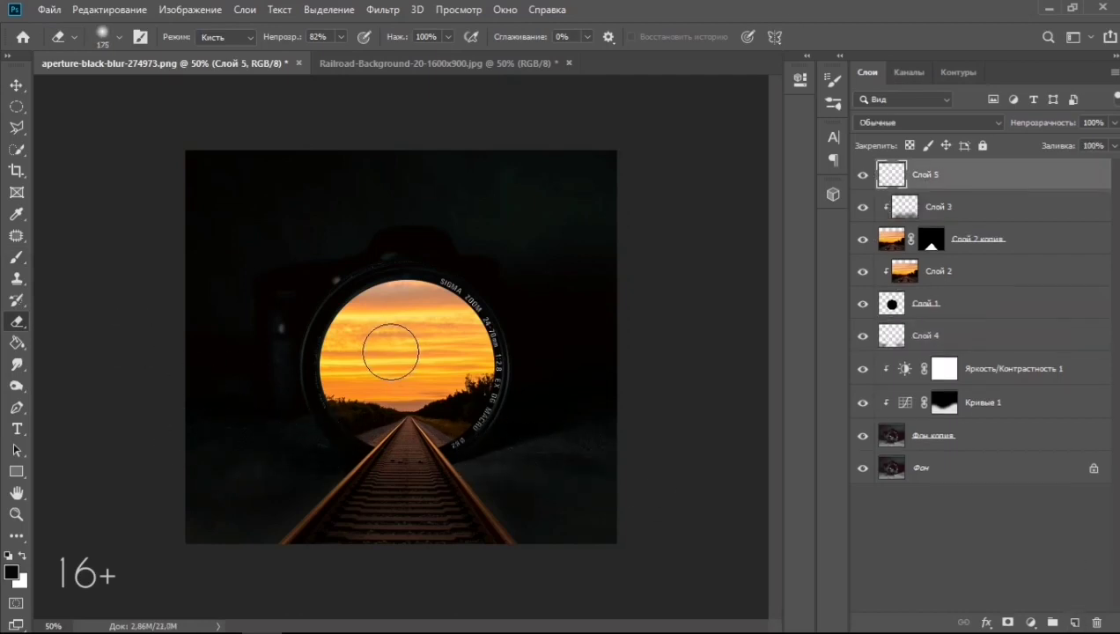
pyautogui.press('b')
pyautogui.keyDown('alt'); pyautogui.click(396, 319); pyautogui.keyUp('alt')
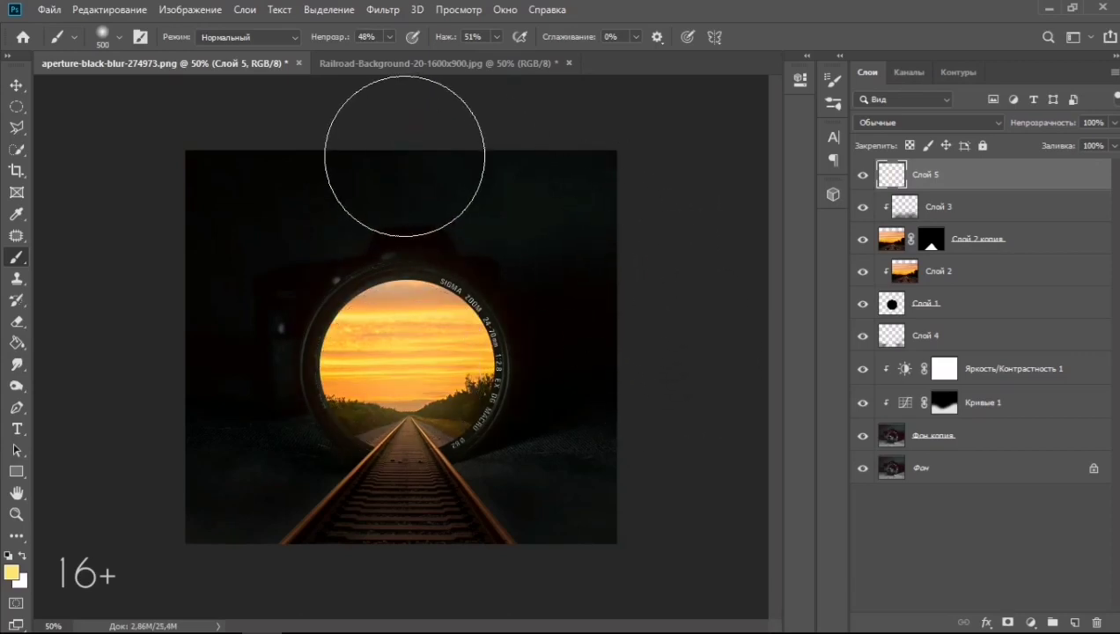
pyautogui.click(927, 123)
pyautogui.click(924, 275)
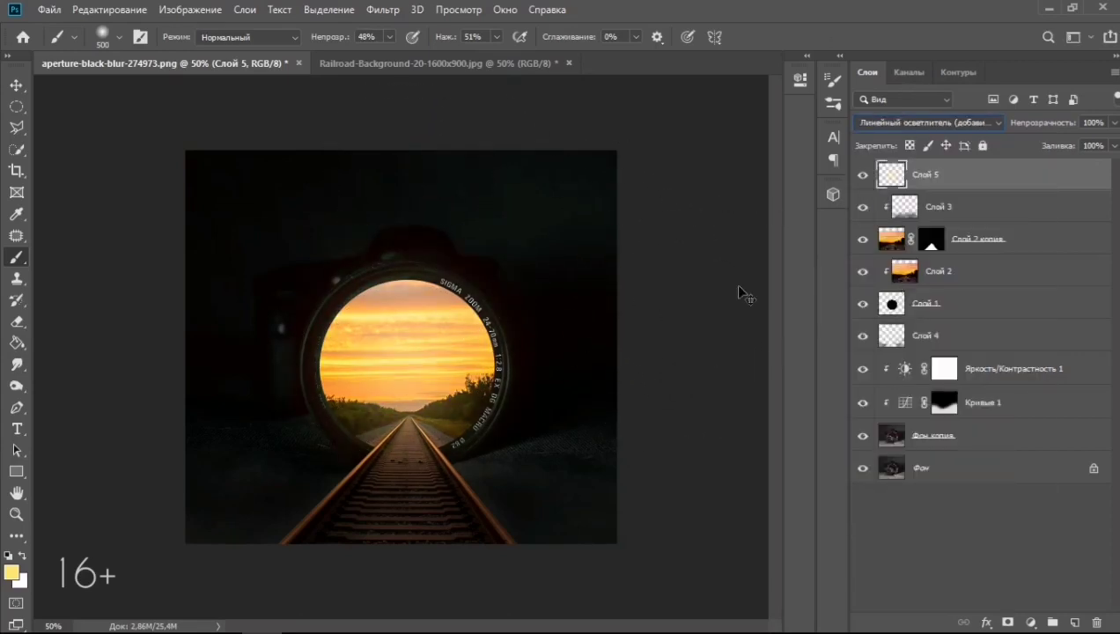
# Scale the yellow glow to about 113.35% and add an empty Слой 6
pyautogui.hotkey('ctrl', 't')
pyautogui.moveTo(551, 208); pyautogui.dragTo(600, 169)
pyautogui.moveTo(417, 357); pyautogui.dragTo(408, 361)
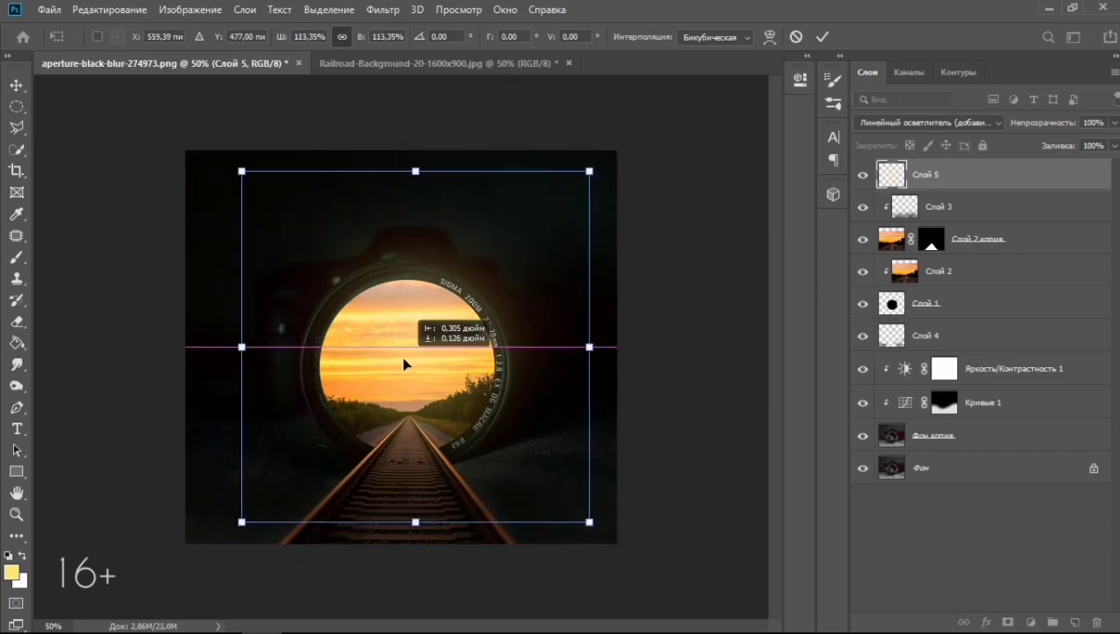
pyautogui.press('Return')
pyautogui.press('b')
pyautogui.click(1073, 622)
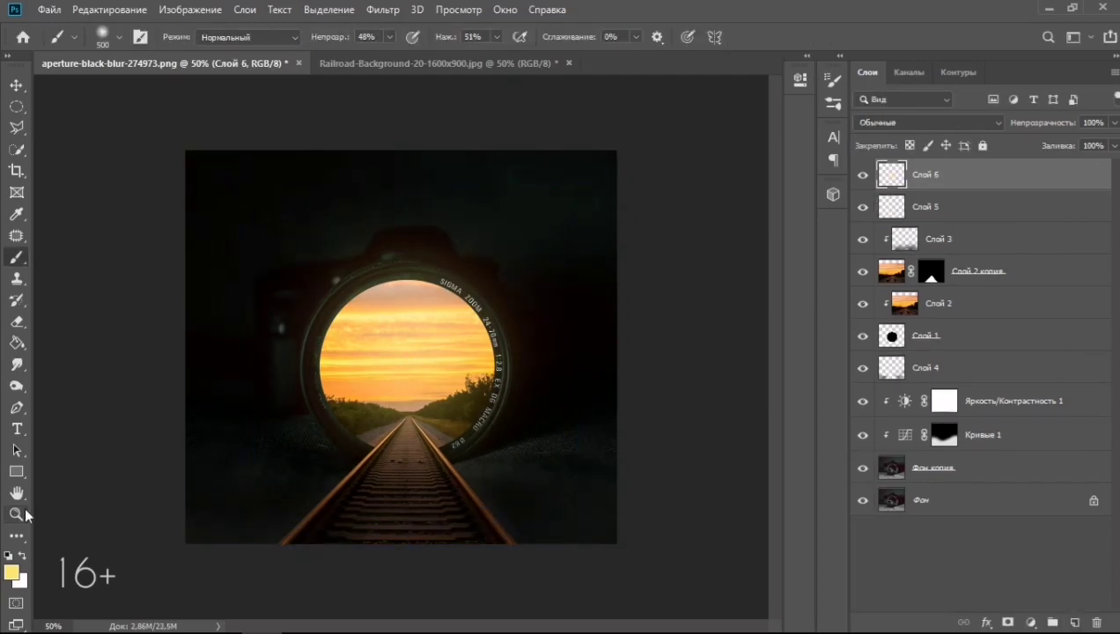
# Paint light yellow with a 400 brush on Слой 6 and blend it in Screen mode
pyautogui.click(11, 568)
pyautogui.click(995, 148)
pyautogui.press('[')
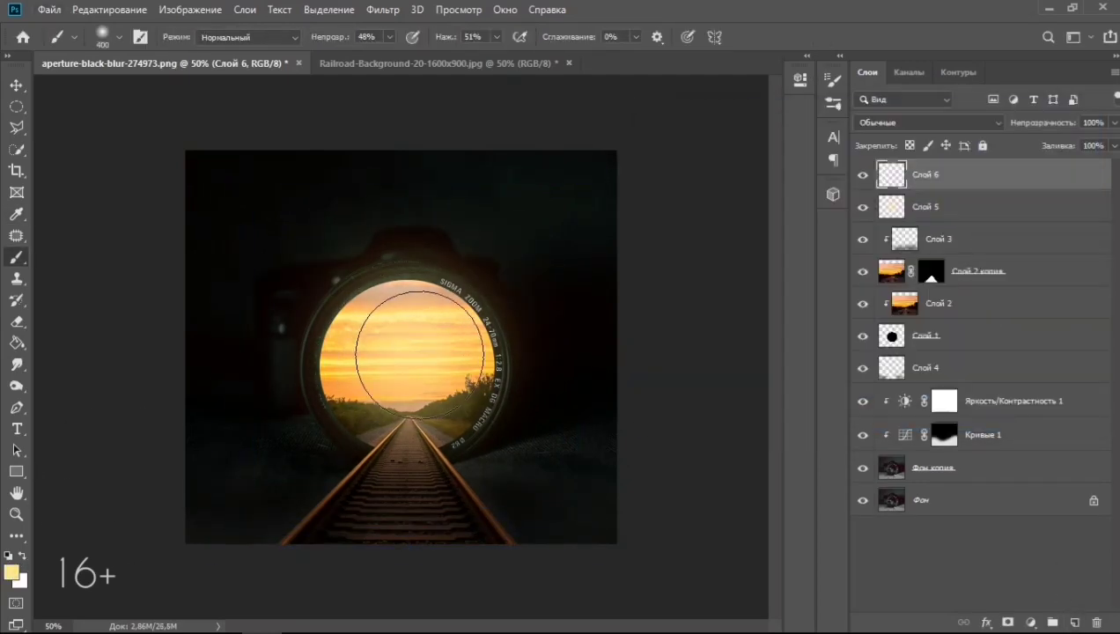
pyautogui.click(928, 122)
pyautogui.click(925, 260)
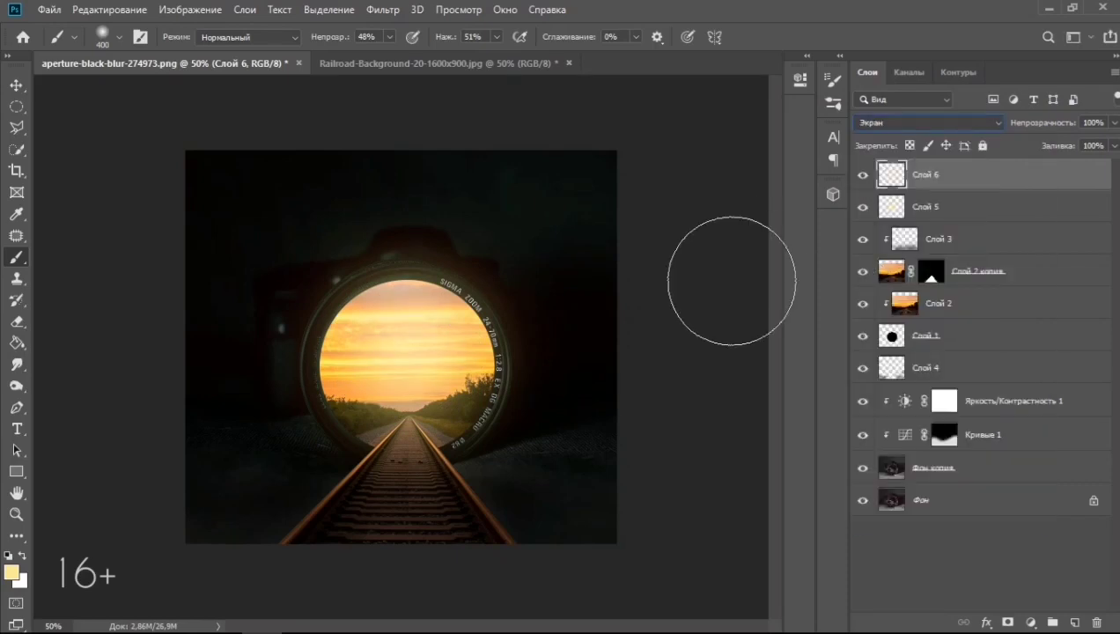
# Add Слой 7 and Слой 8, and flatten the brush tip into an ellipse
pyautogui.click(1074, 622)
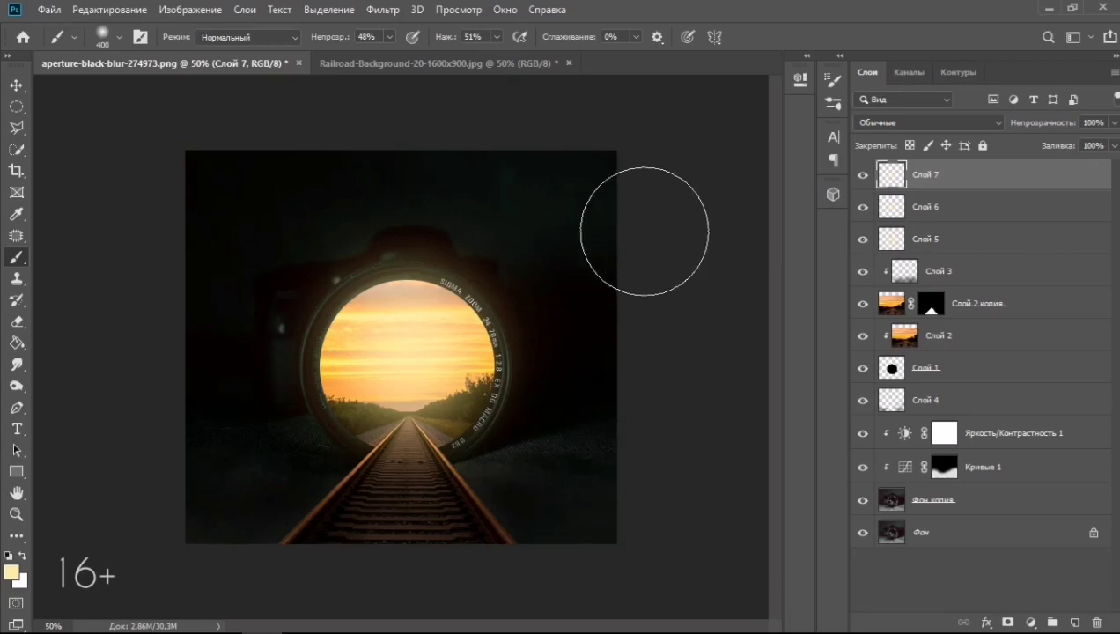
pyautogui.click(1073, 623)
pyautogui.click(118, 37)
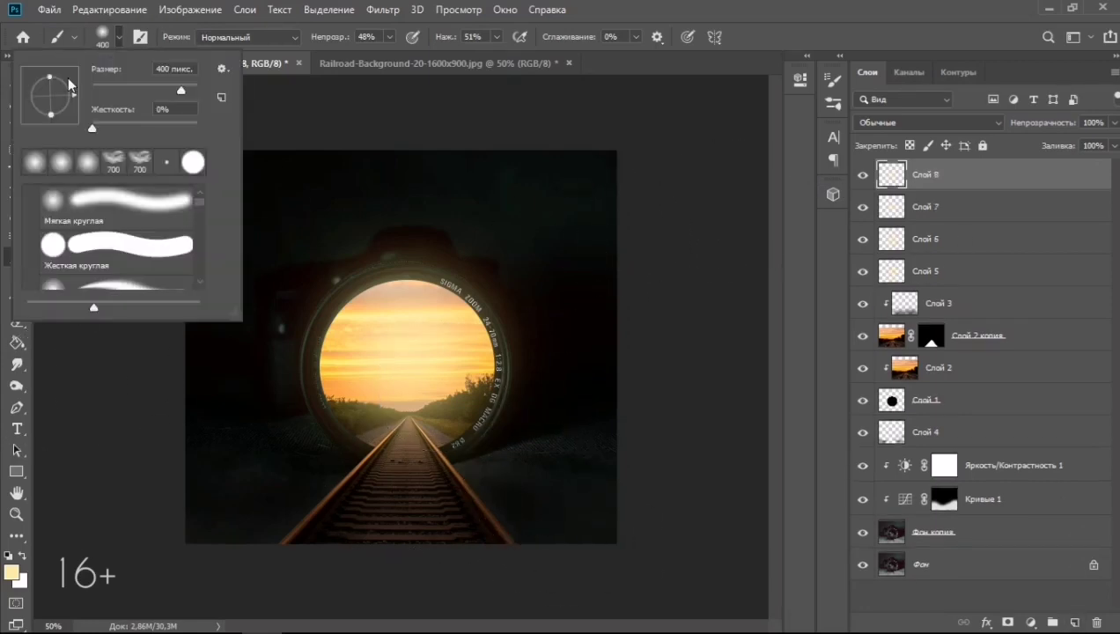
pyautogui.moveTo(50, 113); pyautogui.dragTo(50, 100)
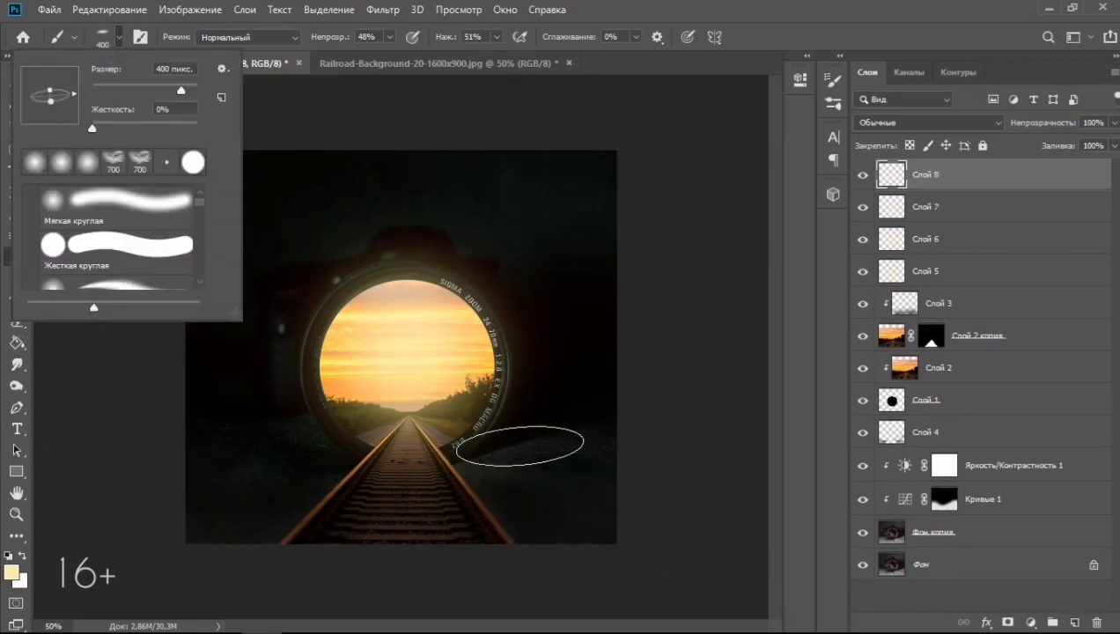
pyautogui.click(510, 467)
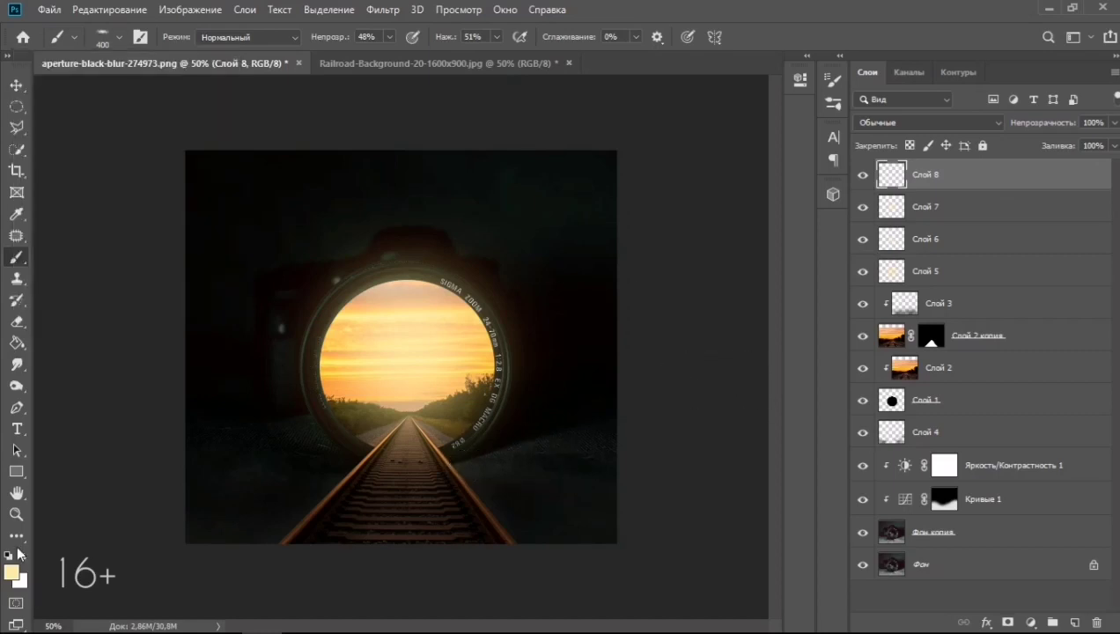
# Toggle Слой 8 and Слой 7 visibility to compare the glow
pyautogui.doubleClick(863, 174)
pyautogui.click(863, 207)
pyautogui.click(863, 175)
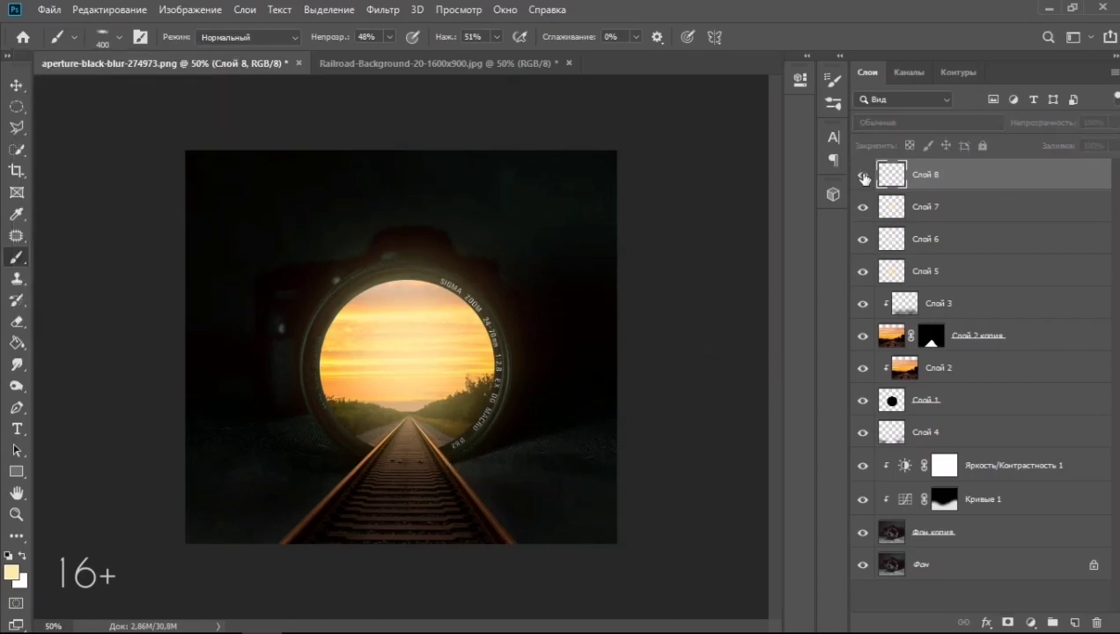
pyautogui.doubleClick(865, 176)
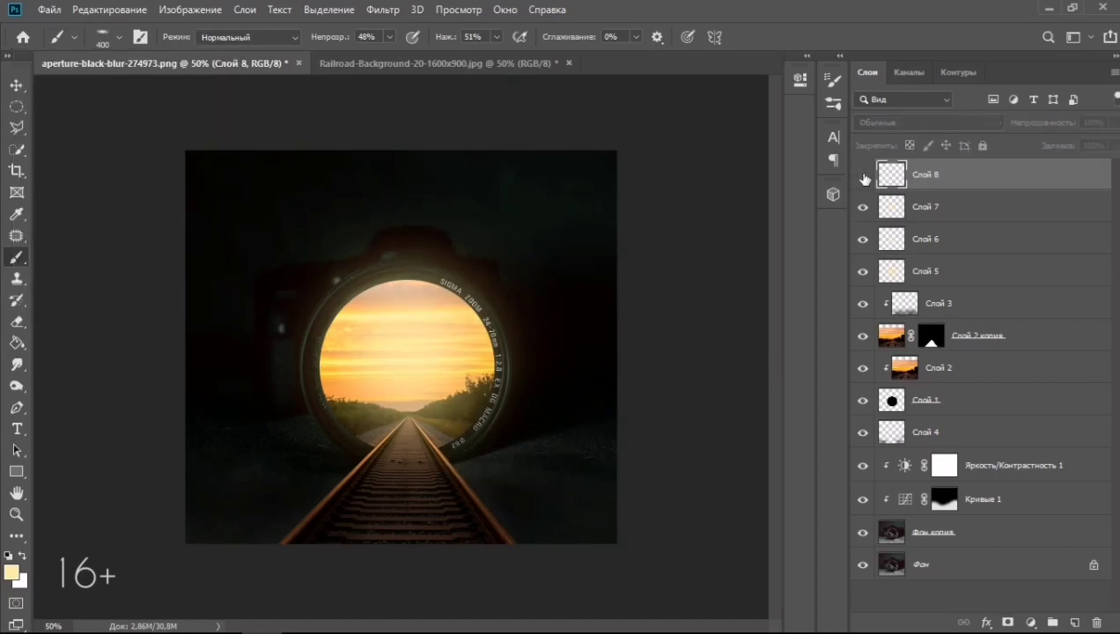
# Sample orange from the sunset and paint glows on both sides of the tracks
pyautogui.click(12, 572)
pyautogui.moveTo(868, 335); pyautogui.dragTo(868, 352)
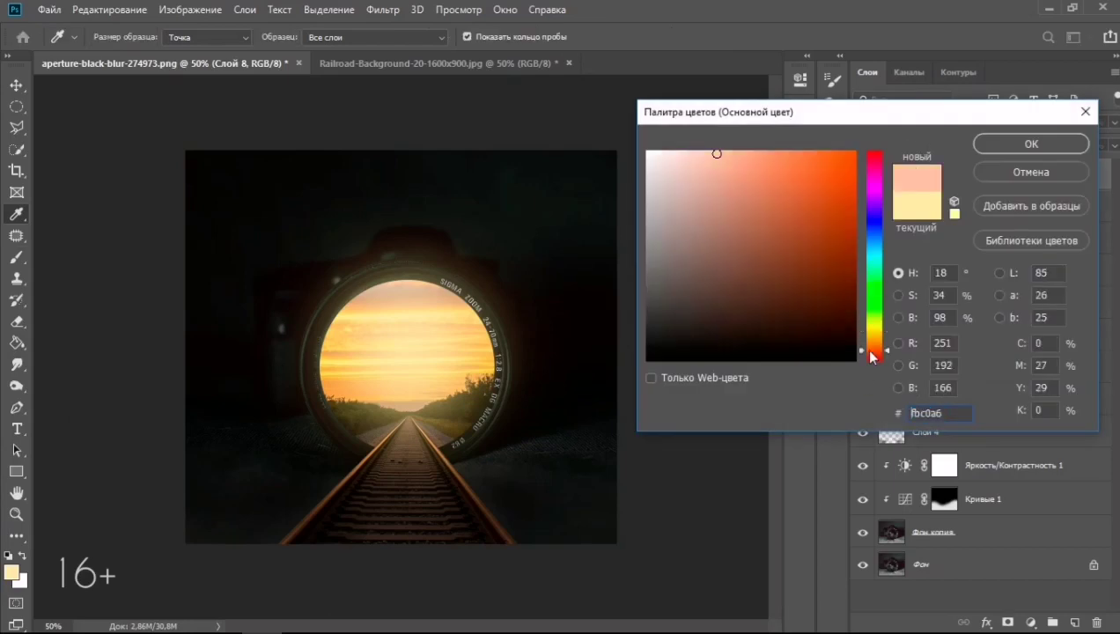
pyautogui.click(990, 172)
pyautogui.keyDown('alt'); pyautogui.click(466, 335); pyautogui.keyUp('alt')
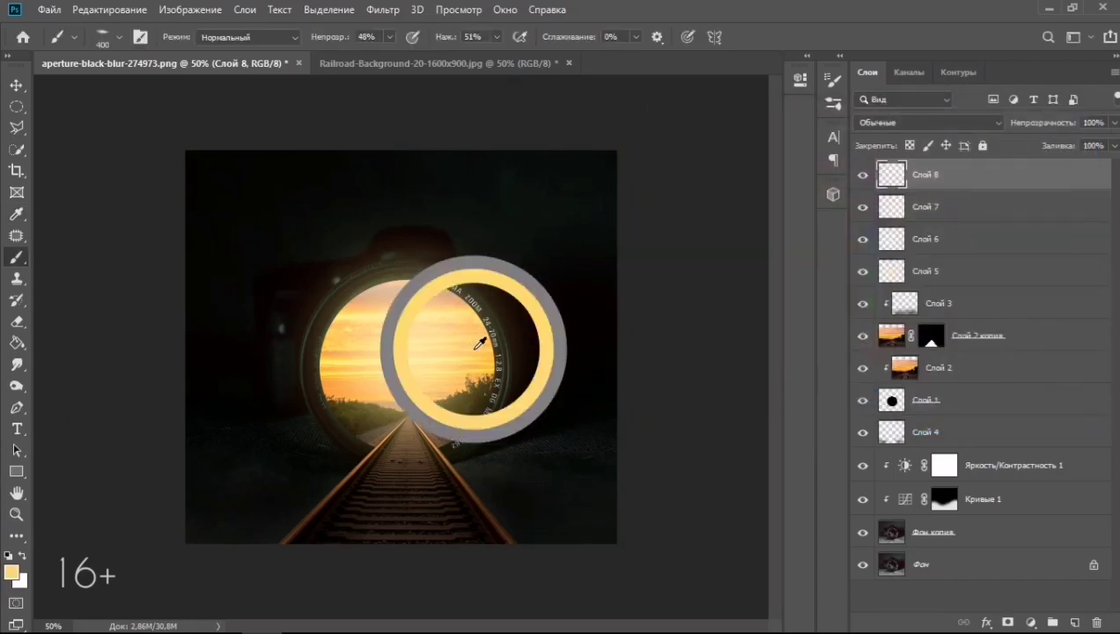
pyautogui.moveTo(508, 466); pyautogui.dragTo(519, 482)
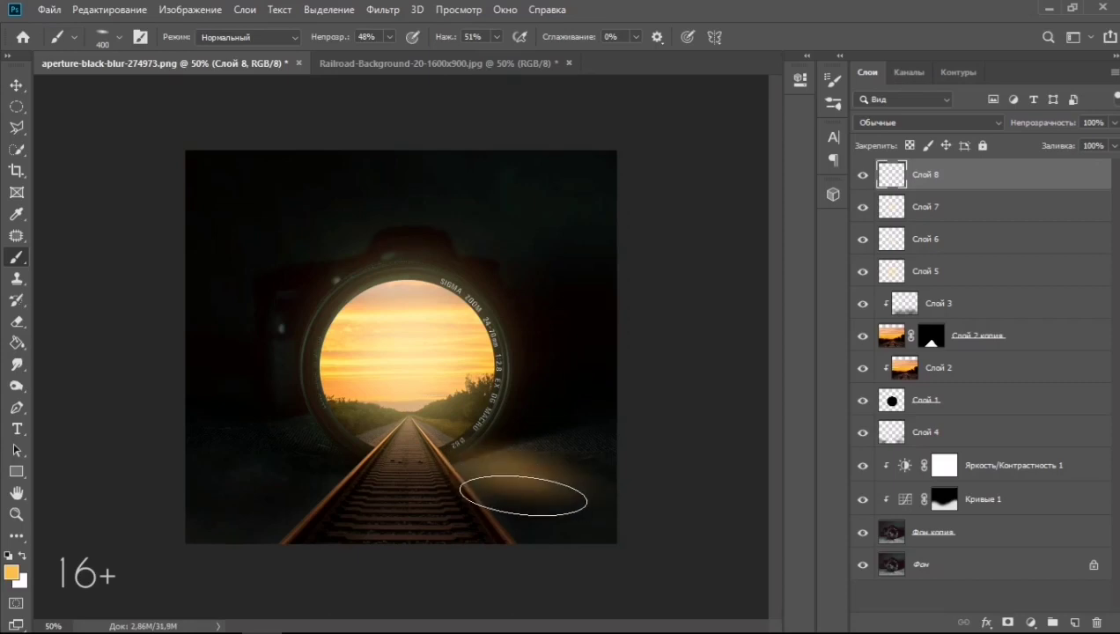
pyautogui.click(103, 37)
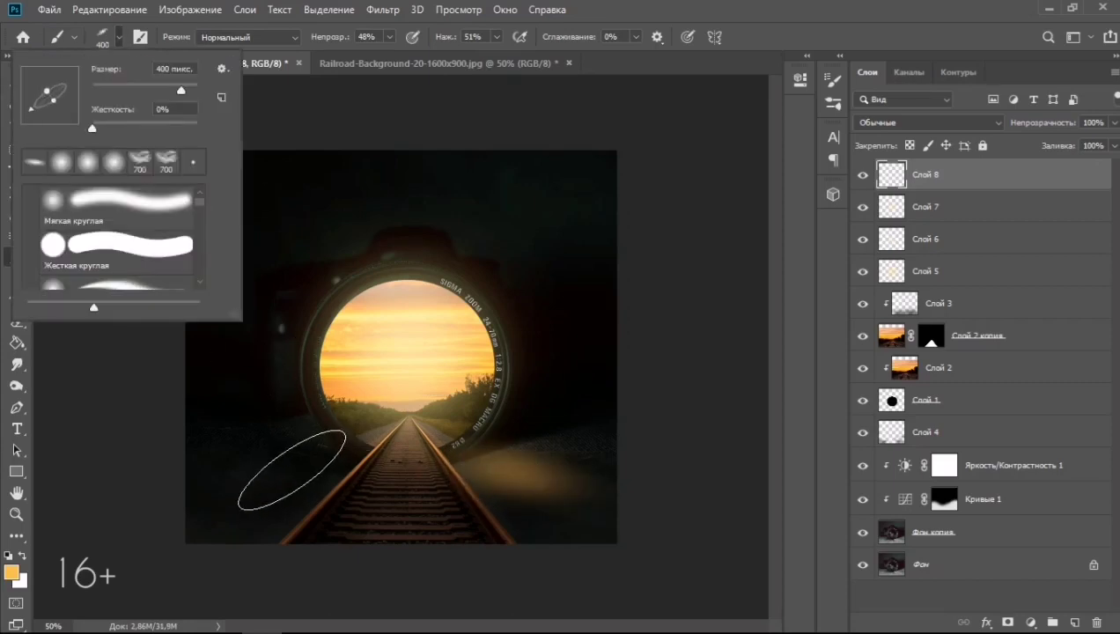
pyautogui.moveTo(280, 488); pyautogui.dragTo(349, 499)
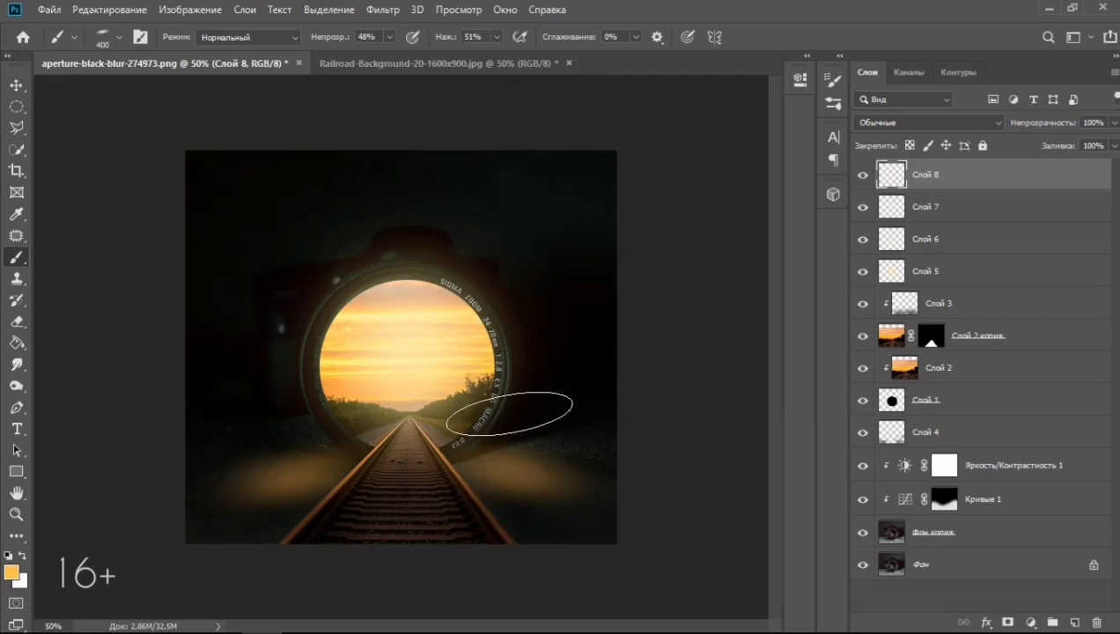
# Blend Слой 8 as Overlay with 54% fill
pyautogui.click(959, 123)
pyautogui.click(933, 322)
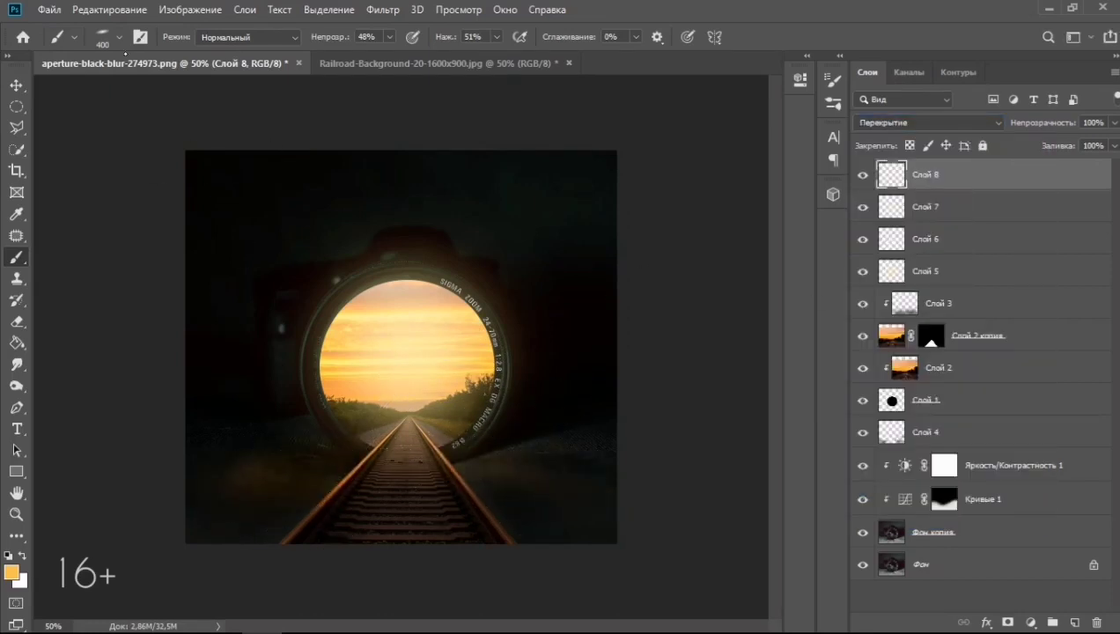
pyautogui.click(106, 37)
pyautogui.click(484, 388)
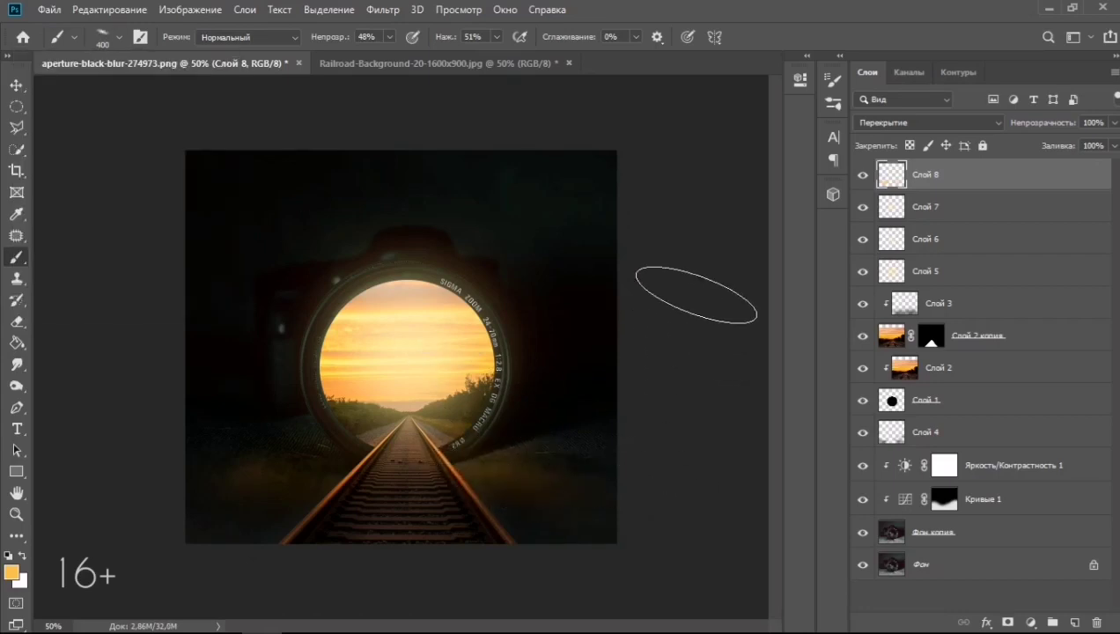
pyautogui.click(1113, 146)
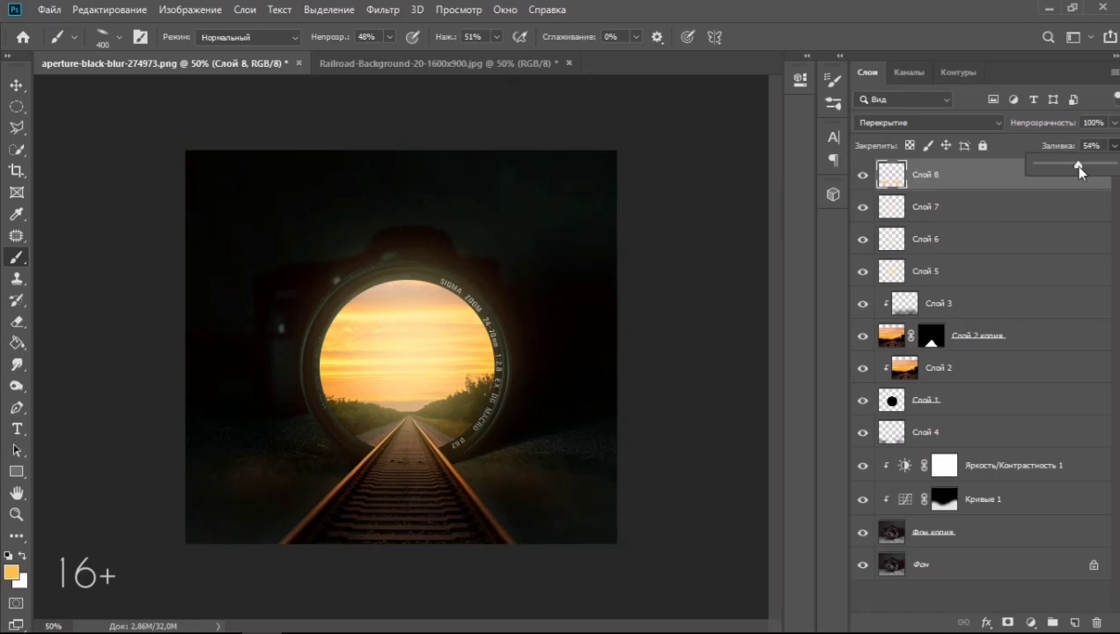
pyautogui.click(737, 223)
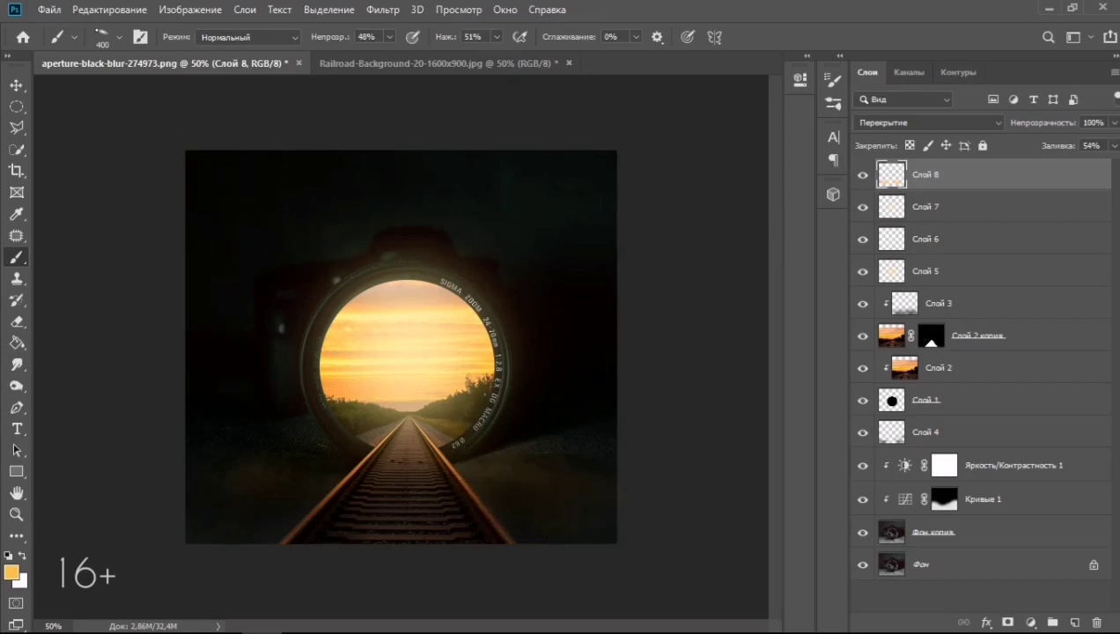
# Switch to the Eraser and lower its opacity to 16%
pyautogui.click(119, 37)
pyautogui.click(323, 461)
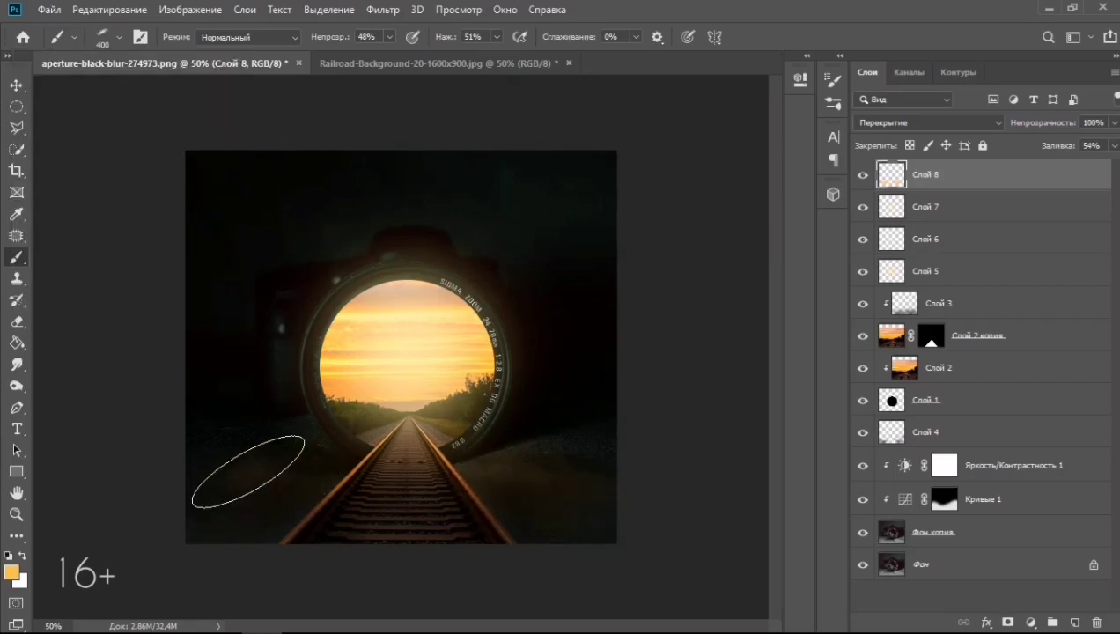
pyautogui.press('e')
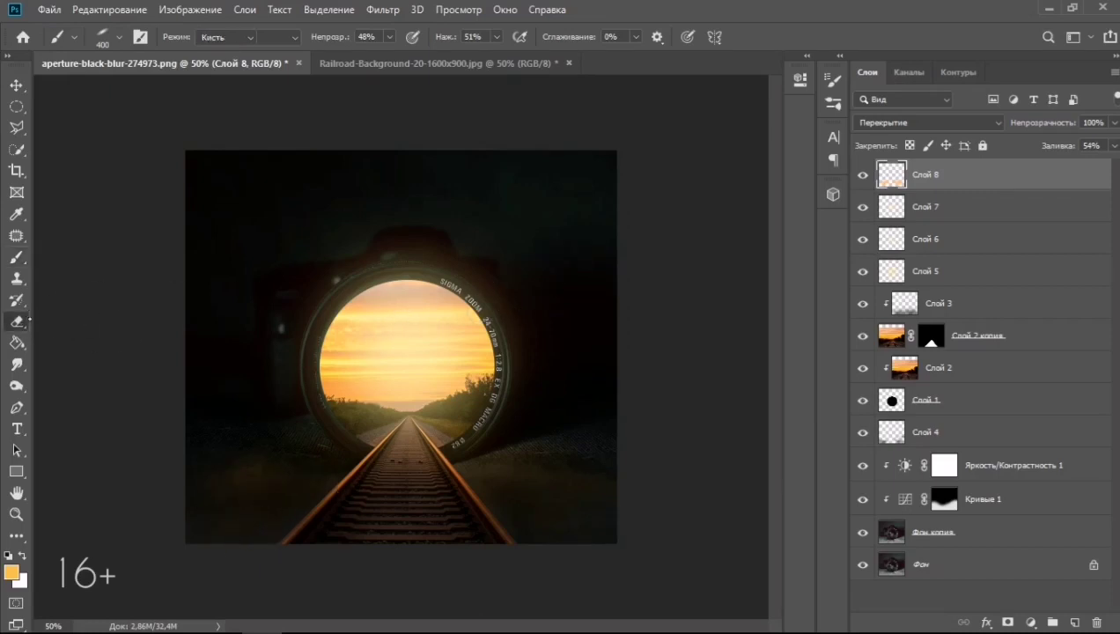
pyautogui.click(74, 37)
pyautogui.click(218, 407)
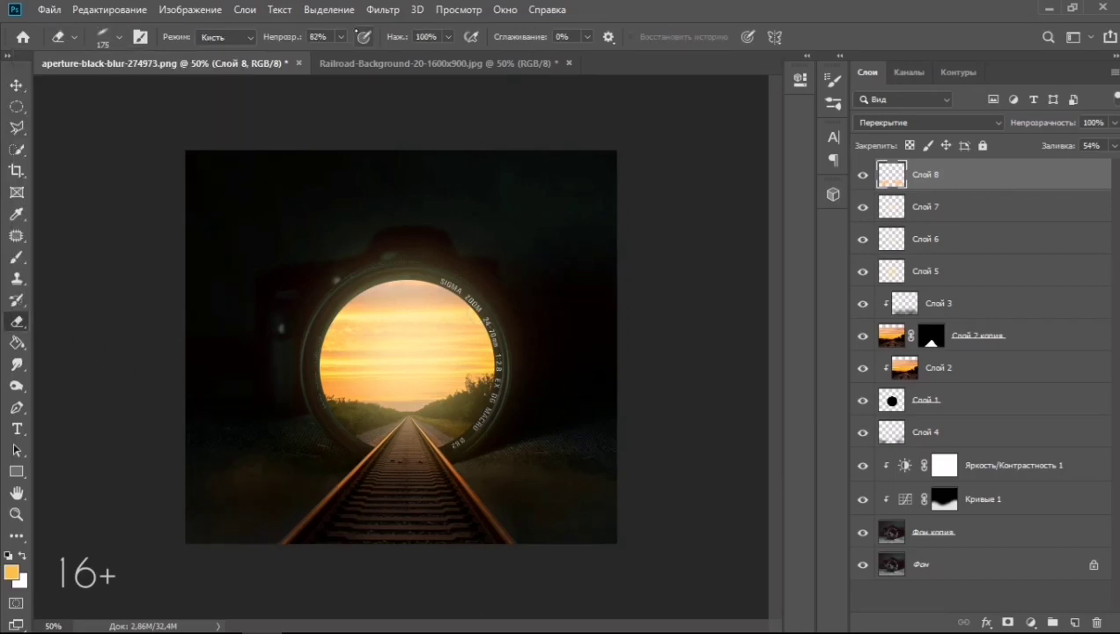
pyautogui.moveTo(340, 37); pyautogui.dragTo(295, 56)
pyautogui.click(248, 460)
# Use a 700 px eraser at 6% opacity to faintly fade the Слой 8 glow
pyautogui.click(119, 37)
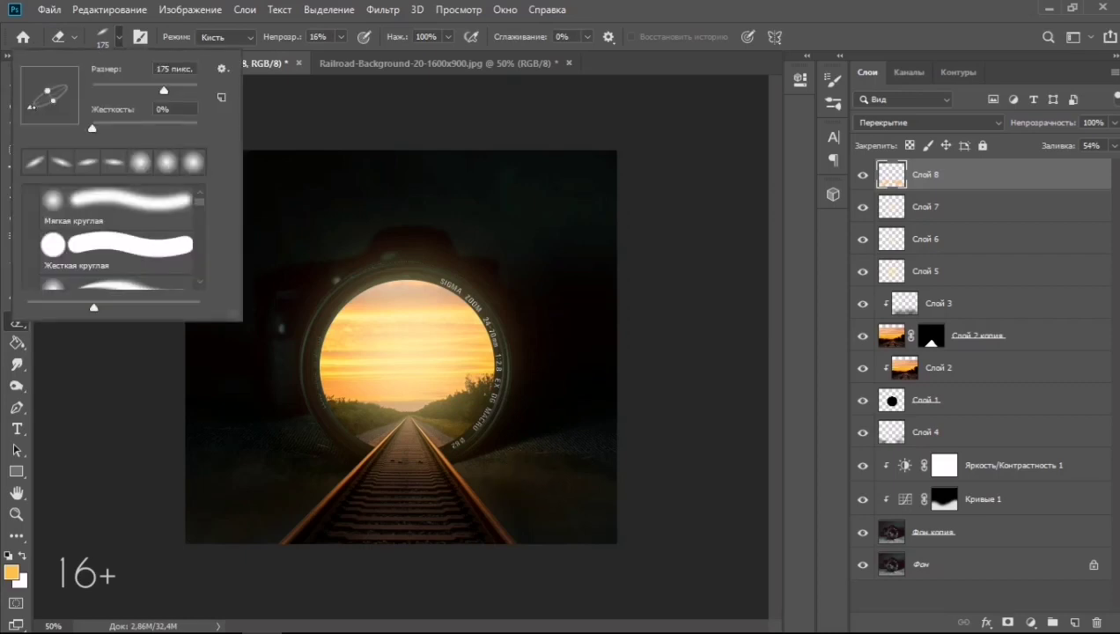
pyautogui.click(597, 208)
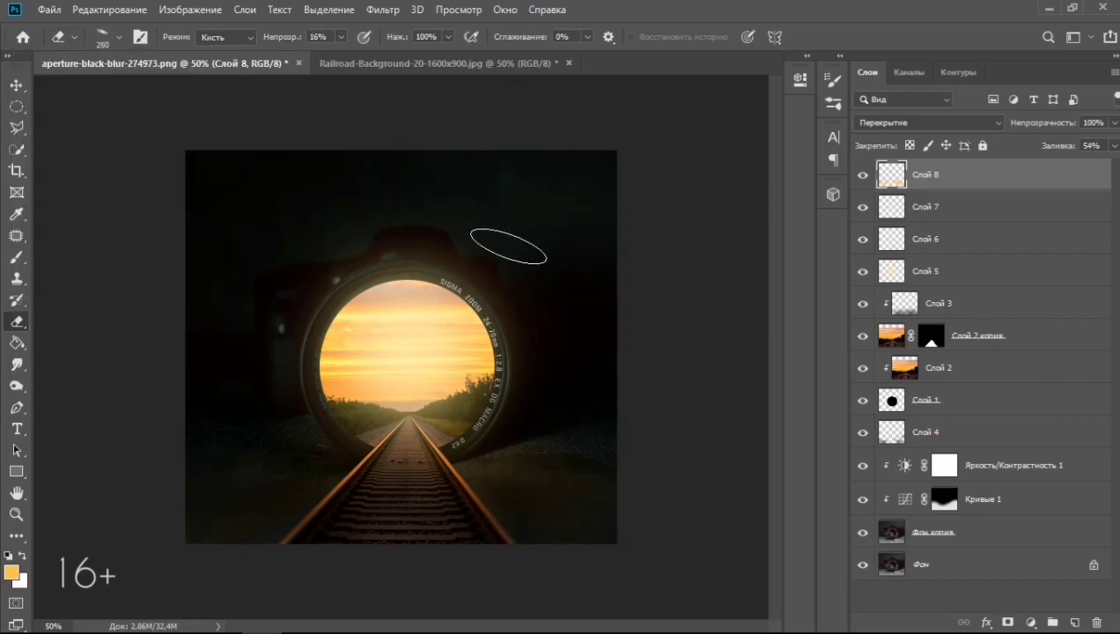
pyautogui.press(']')
pyautogui.press(']')
pyautogui.press(']')
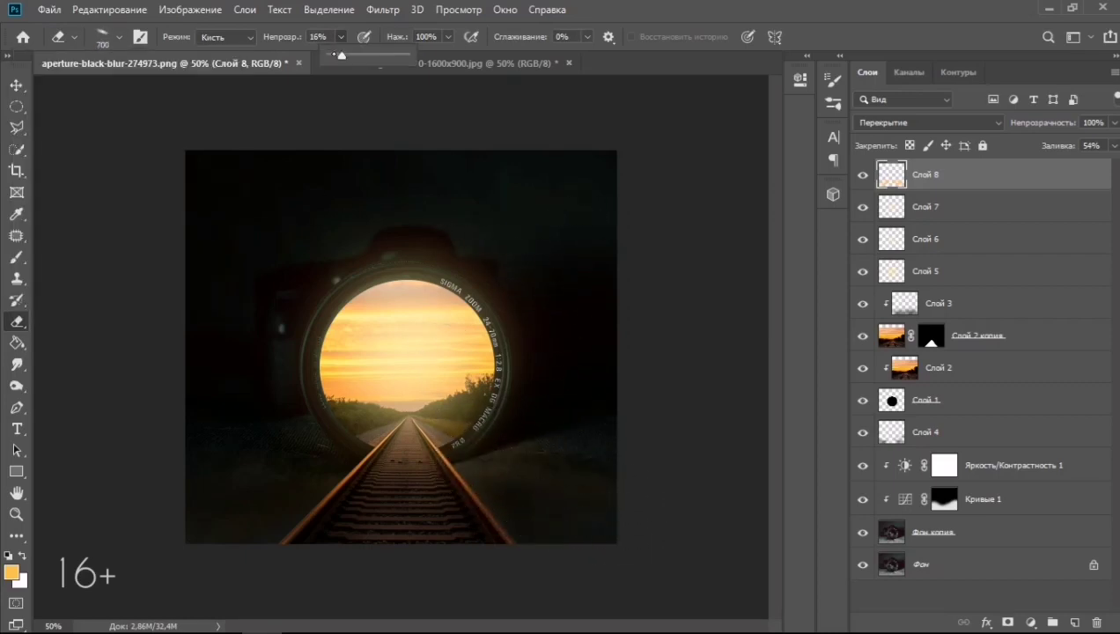
pyautogui.press('0')
pyautogui.press('6')
pyautogui.click(118, 37)
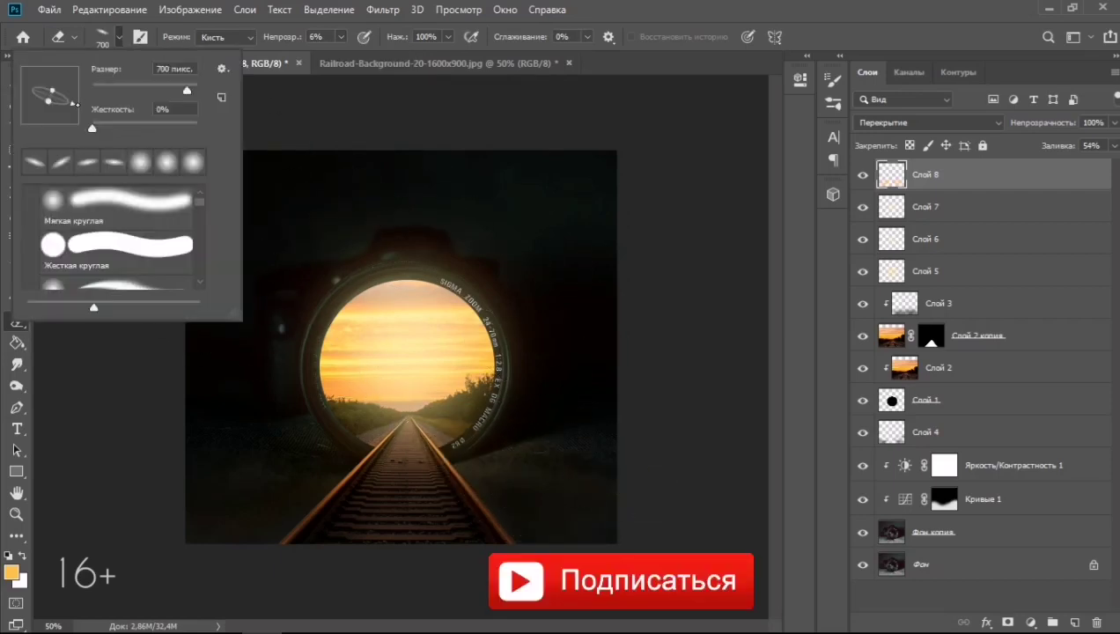
pyautogui.doubleClick(130, 213)
pyautogui.press('b')
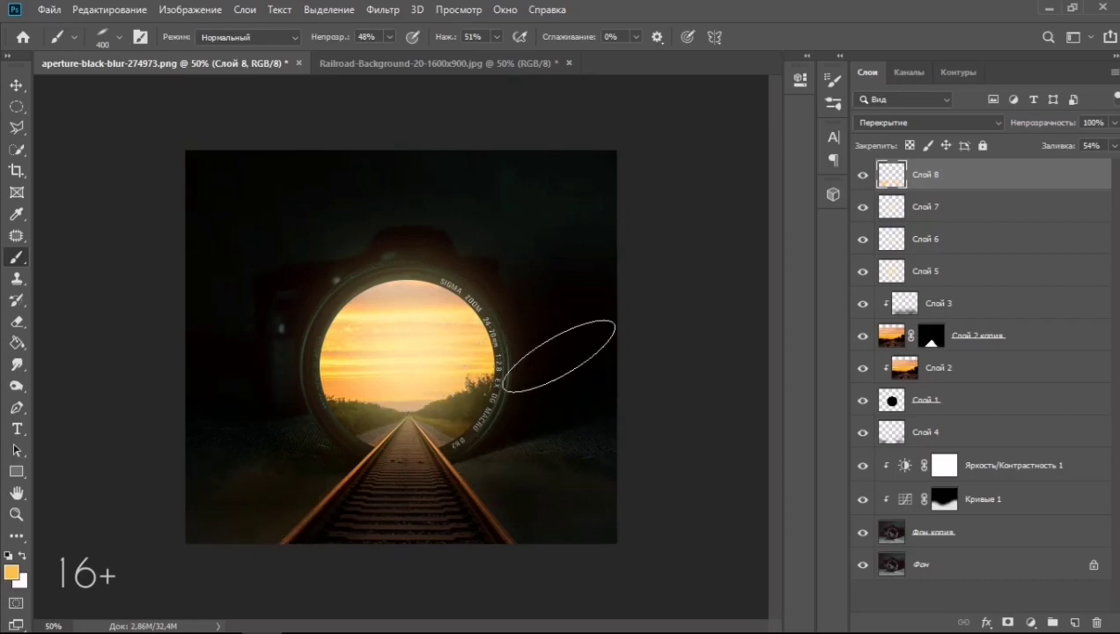
# Delete the old Слой 8 glow layer and set the brush size to 495 px
pyautogui.press('Delete')
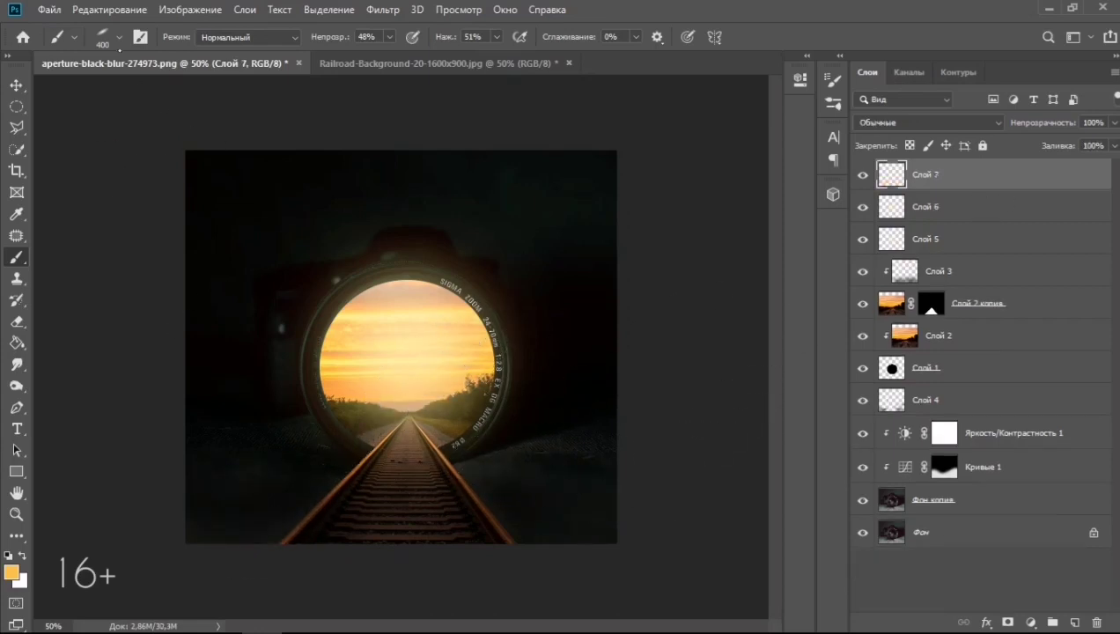
pyautogui.click(110, 37)
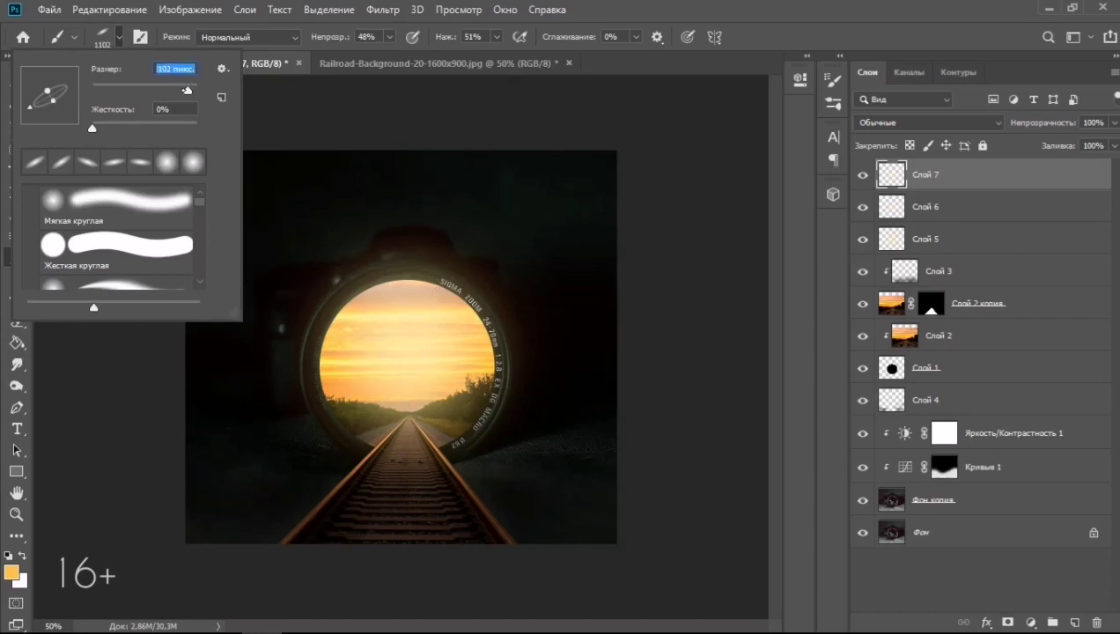
pyautogui.write('495')
pyautogui.press('Return')
pyautogui.press('Return')
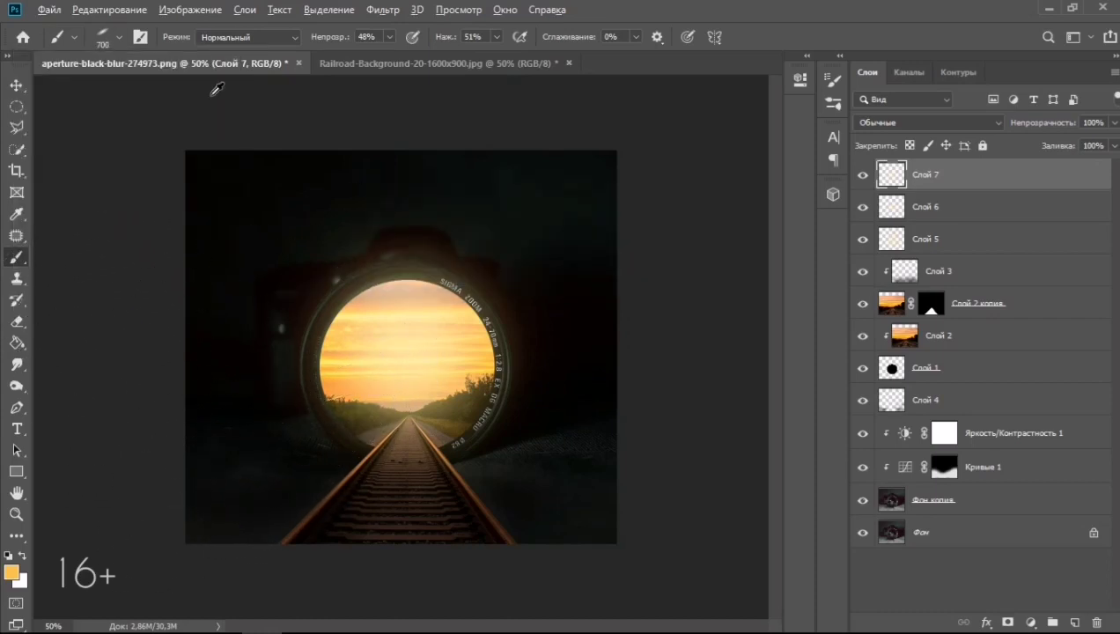
# Add a new Overlay-mode layer Слой 8 and paint warm light over the lower-left scene
pyautogui.click(927, 122)
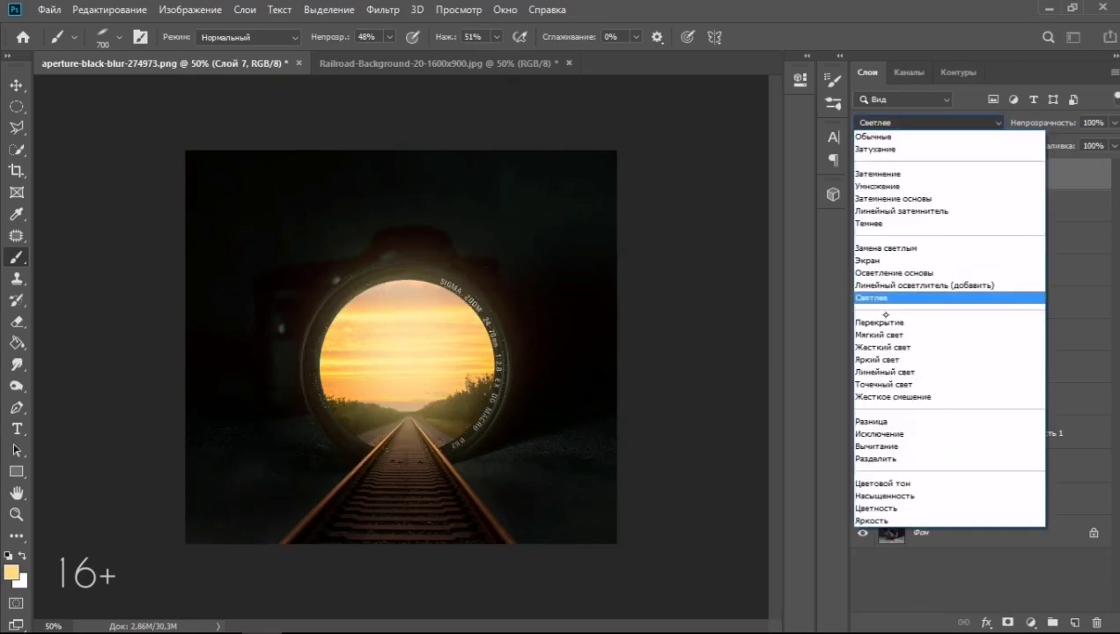
pyautogui.click(885, 308)
pyautogui.click(1074, 622)
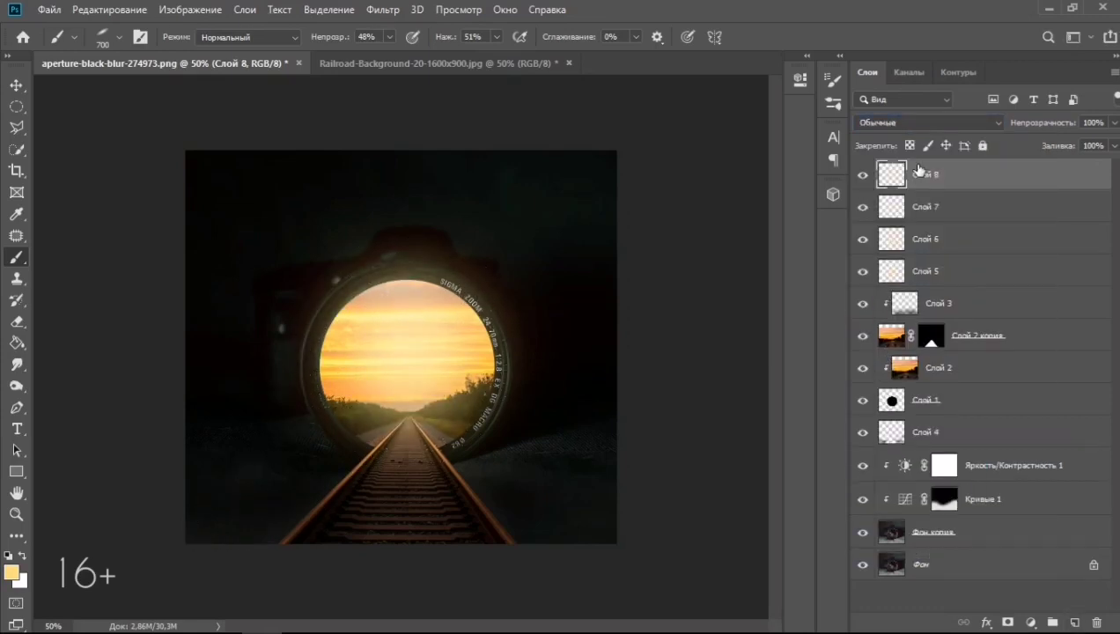
pyautogui.click(927, 123)
pyautogui.click(885, 319)
pyautogui.click(282, 484)
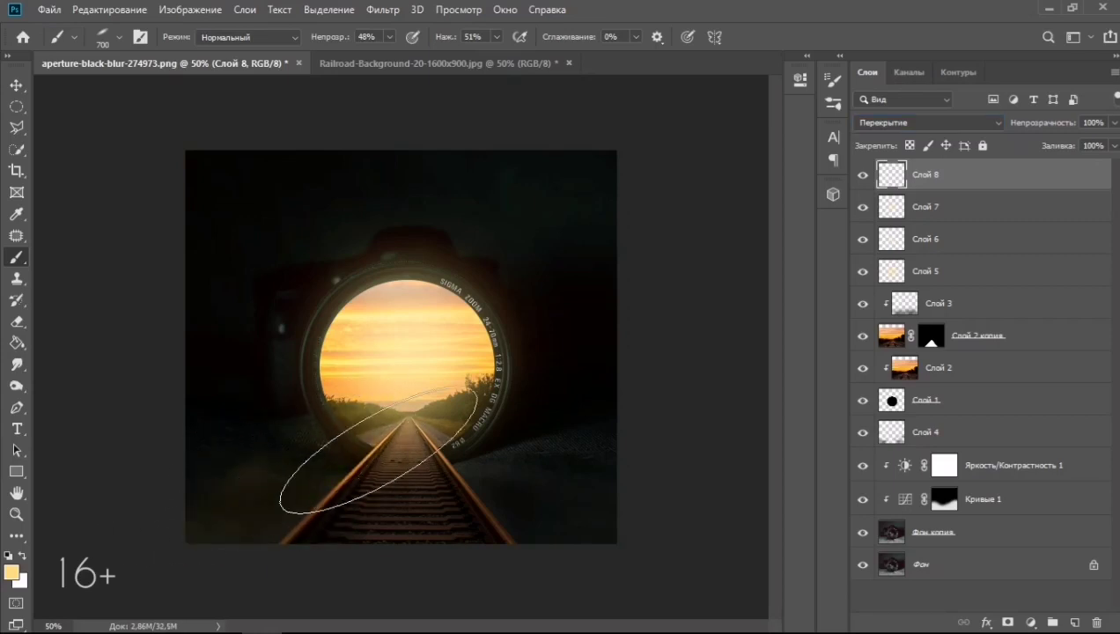
pyautogui.click(74, 36)
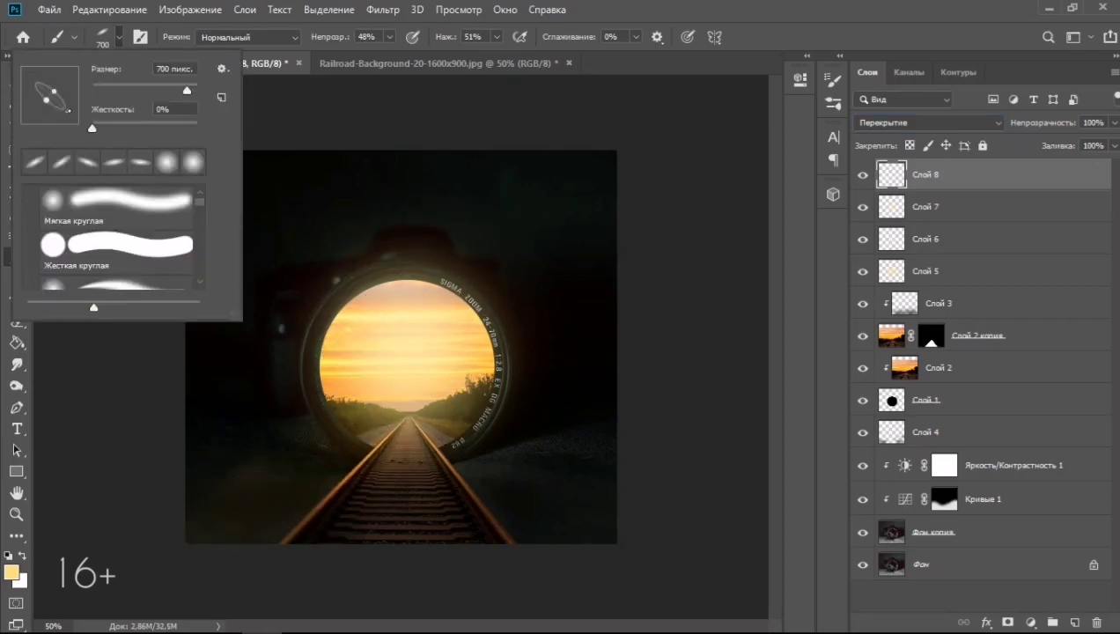
pyautogui.press('Return')
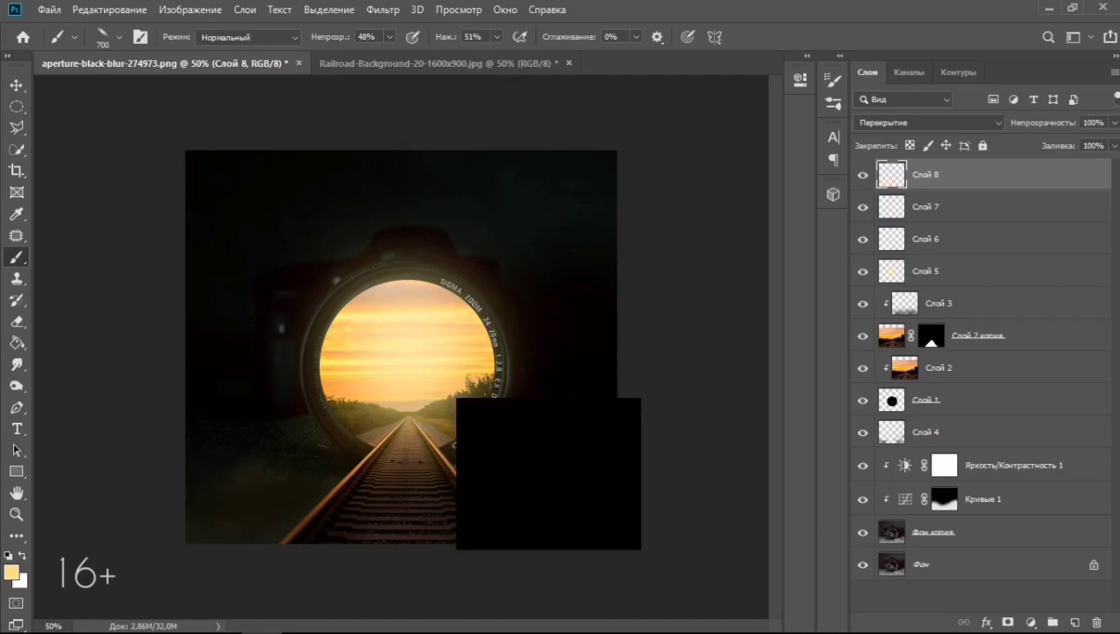
# Paint black in the Яркость/Контрастность 1 mask to soften brightness beside the rails
pyautogui.click(863, 499)
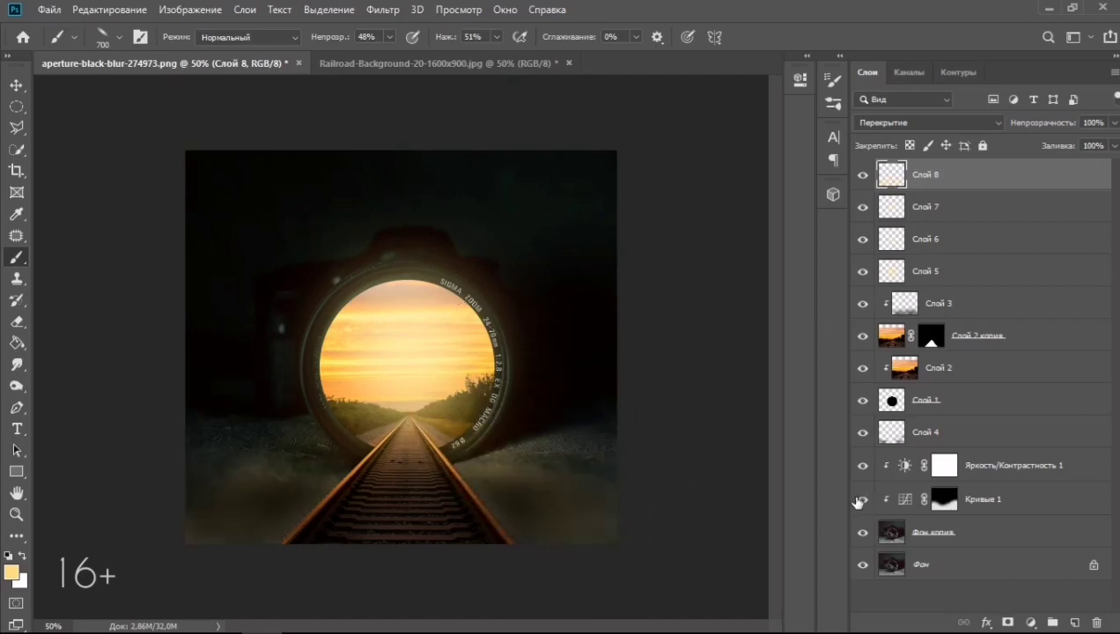
pyautogui.click(944, 465)
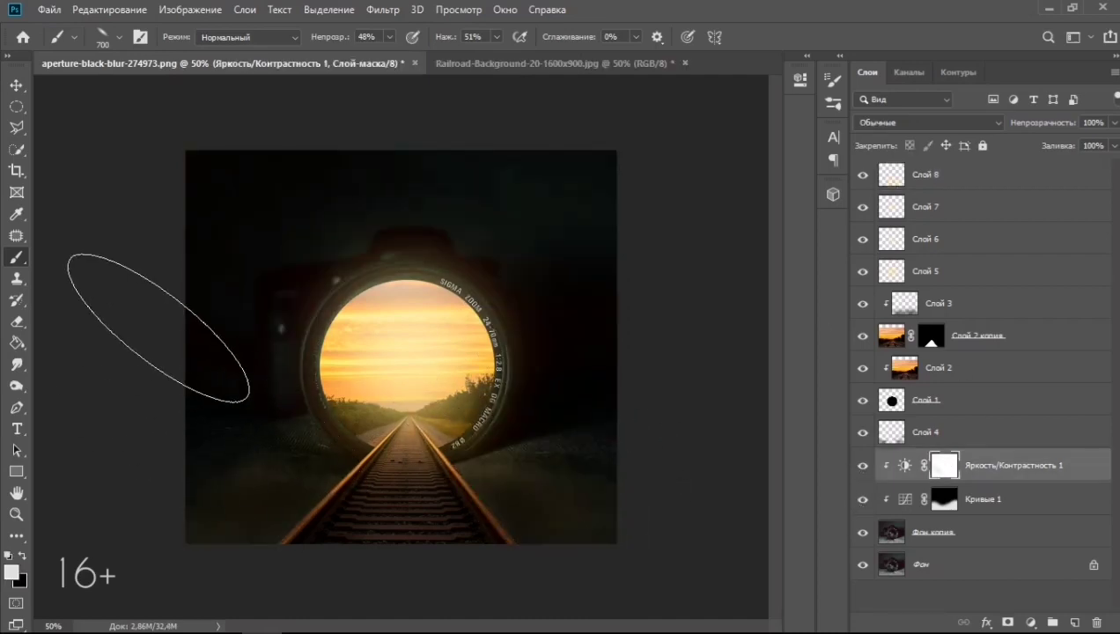
pyautogui.press('x')
pyautogui.click(277, 436)
pyautogui.click(119, 37)
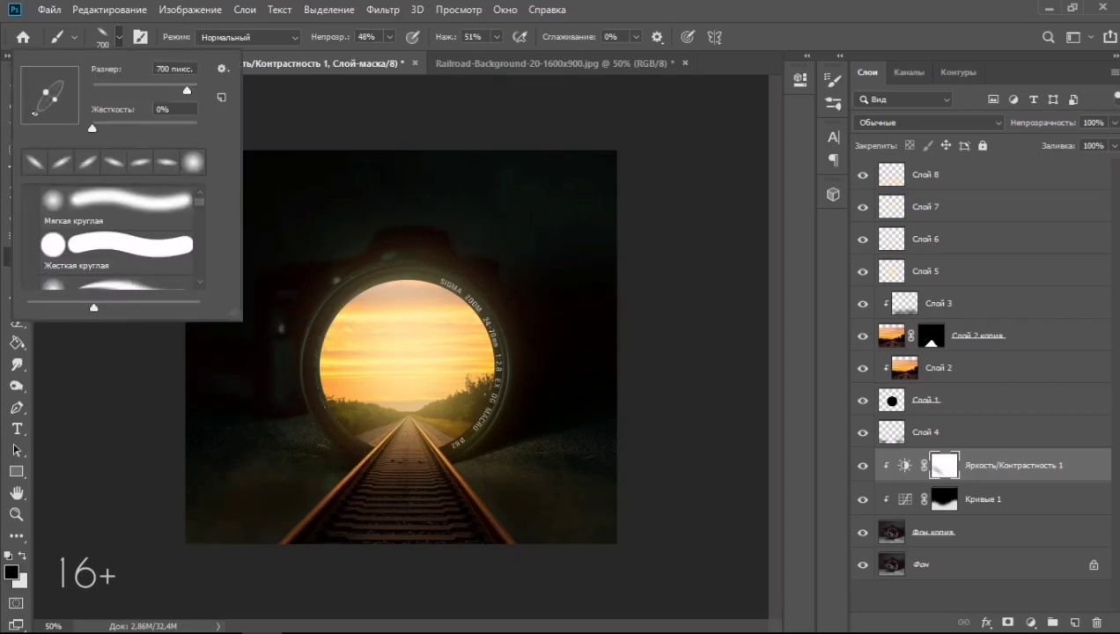
pyautogui.click(640, 382)
pyautogui.click(290, 466)
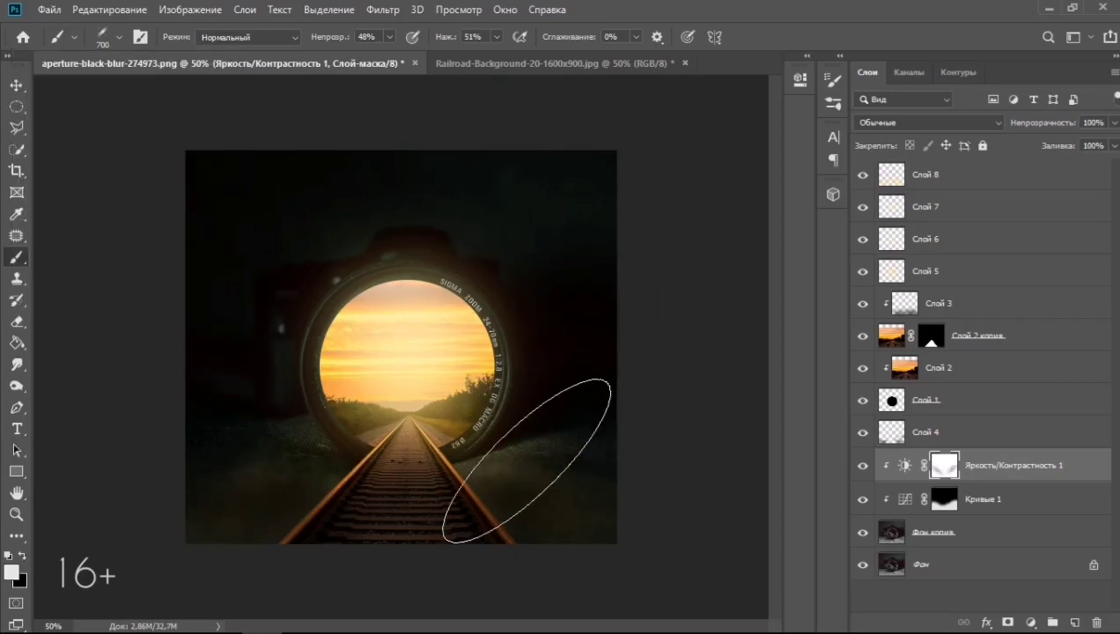
pyautogui.click(279, 479)
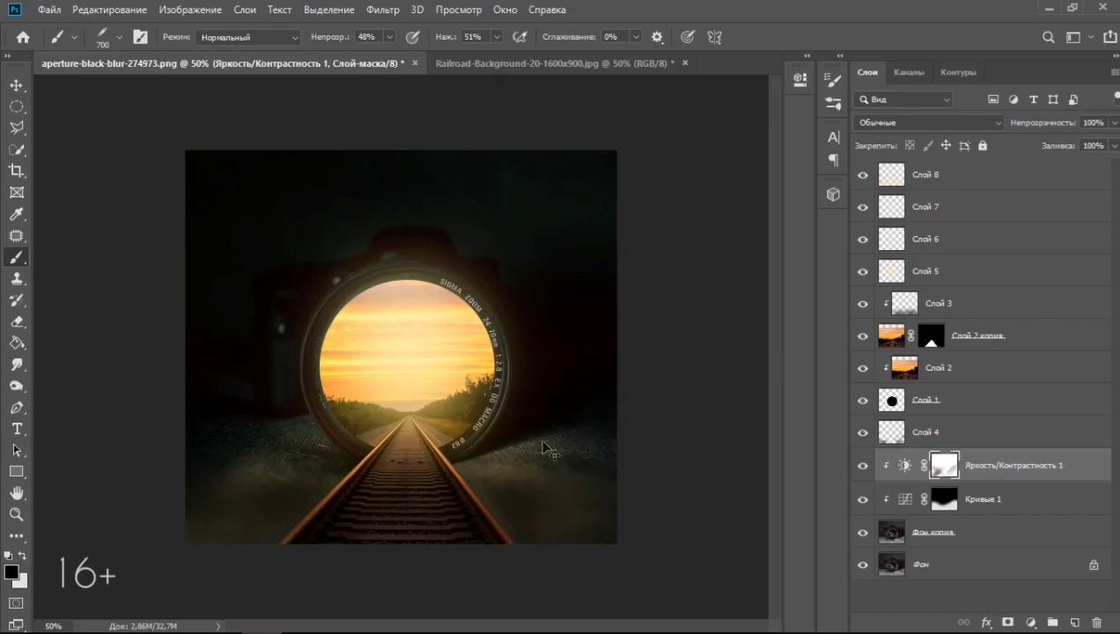
# Add new layer Слой 9 and paint a 432 px warm glow by the lower-left rails
pyautogui.click(893, 176)
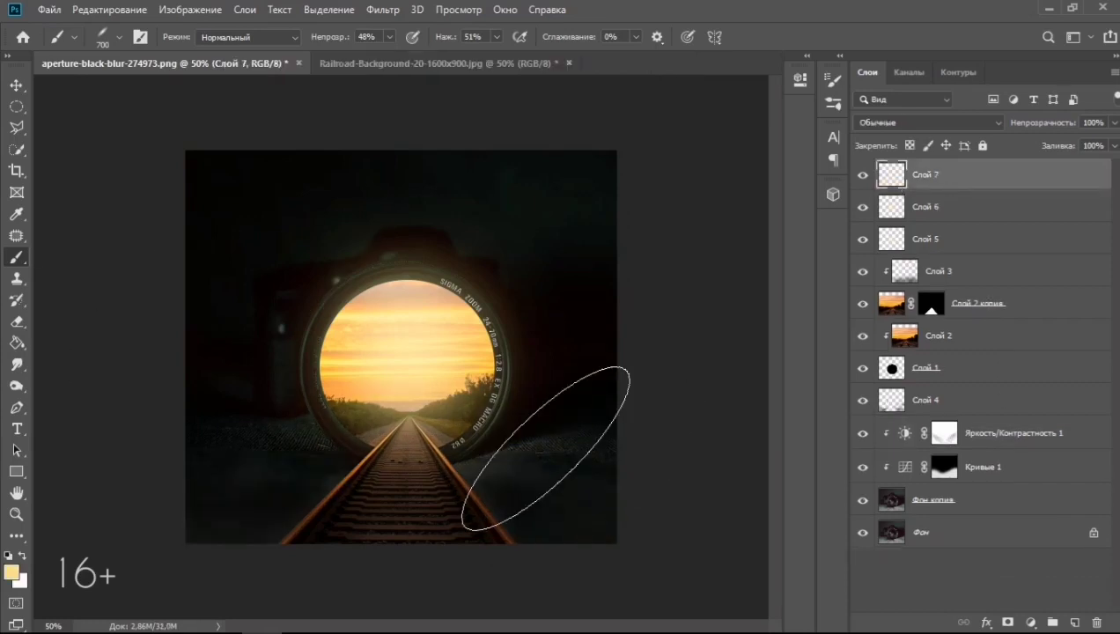
pyautogui.press('[')
pyautogui.press('[')
pyautogui.press('[')
pyautogui.hotkey('ctrl', 'alt', 'shift', 'n')
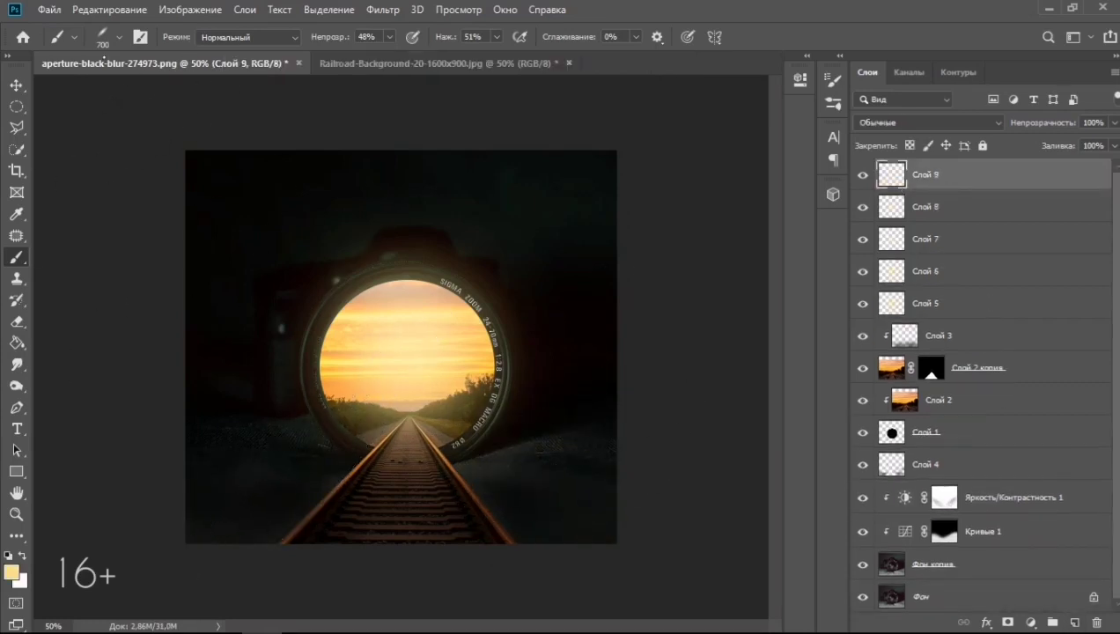
pyautogui.click(119, 37)
pyautogui.press(']')
pyautogui.press(']')
pyautogui.press(']')
pyautogui.write('432 пикс.')
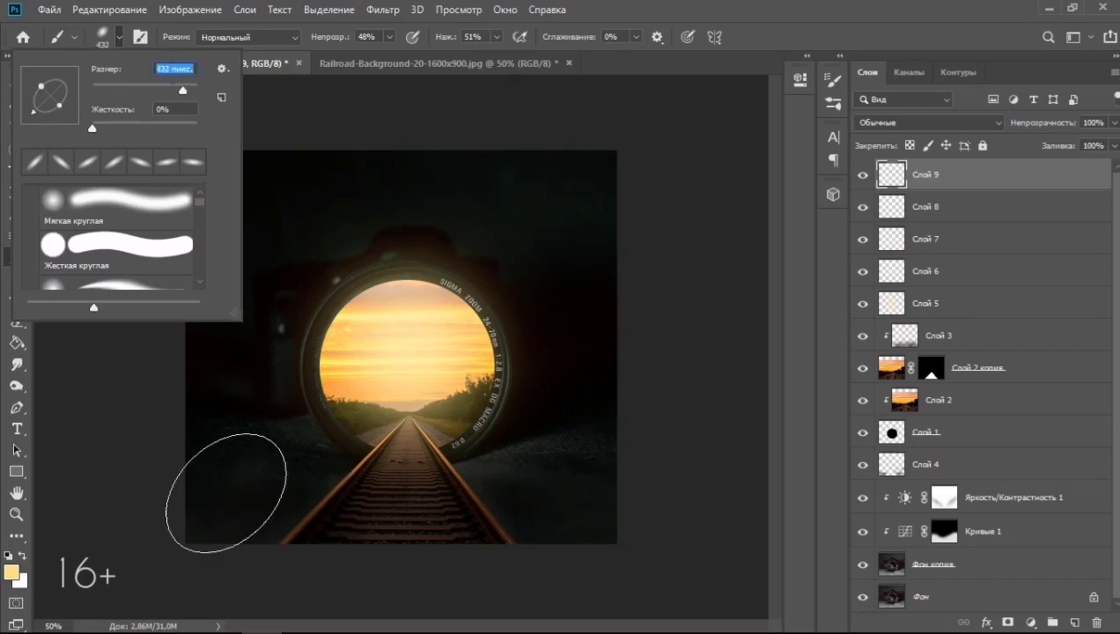
pyautogui.press('Return')
pyautogui.moveTo(225, 494); pyautogui.dragTo(306, 470)
# Set Слой 9 to Overlay and paint more warm light over the ground around the rails
pyautogui.click(119, 36)
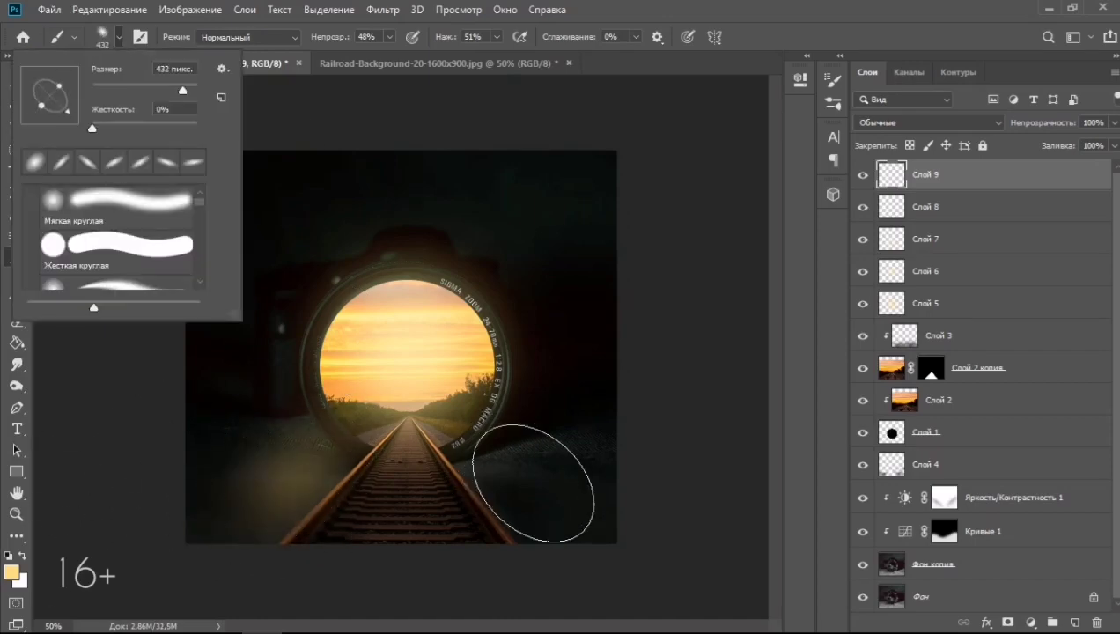
pyautogui.press('Escape')
pyautogui.click(929, 122)
pyautogui.click(915, 308)
pyautogui.click(119, 37)
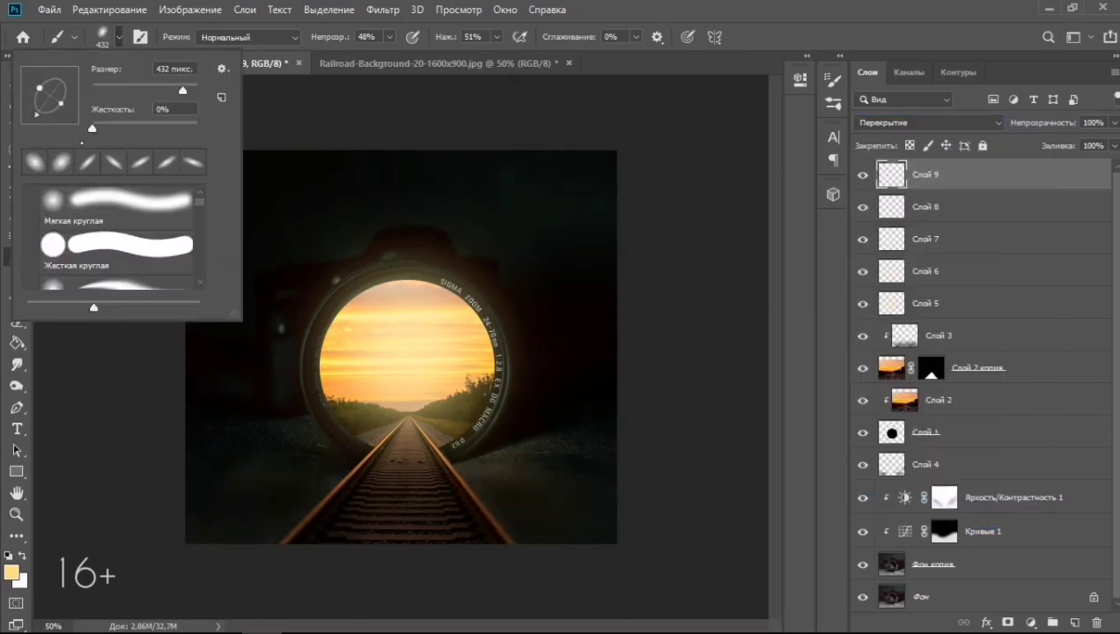
pyautogui.press('Escape')
pyautogui.click(119, 37)
pyautogui.press('Escape')
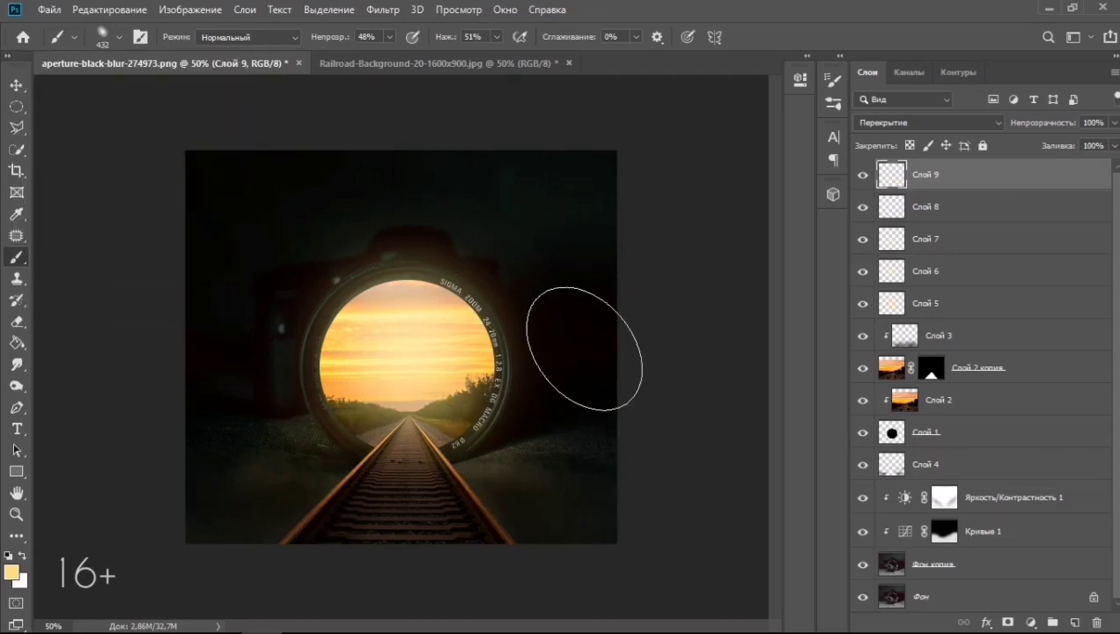
pyautogui.moveTo(405, 466); pyautogui.dragTo(250, 440)
pyautogui.moveTo(404, 440)
pyautogui.mouseDown()
pyautogui.moveTo(554, 437)
pyautogui.moveTo(387, 426)
pyautogui.mouseUp()
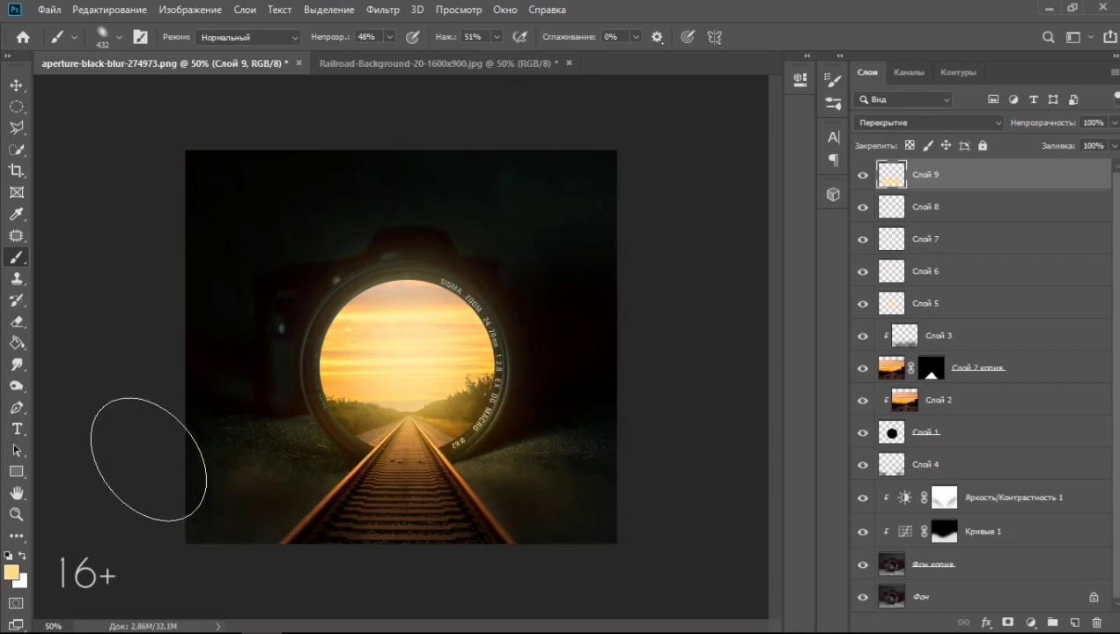
pyautogui.press('e')
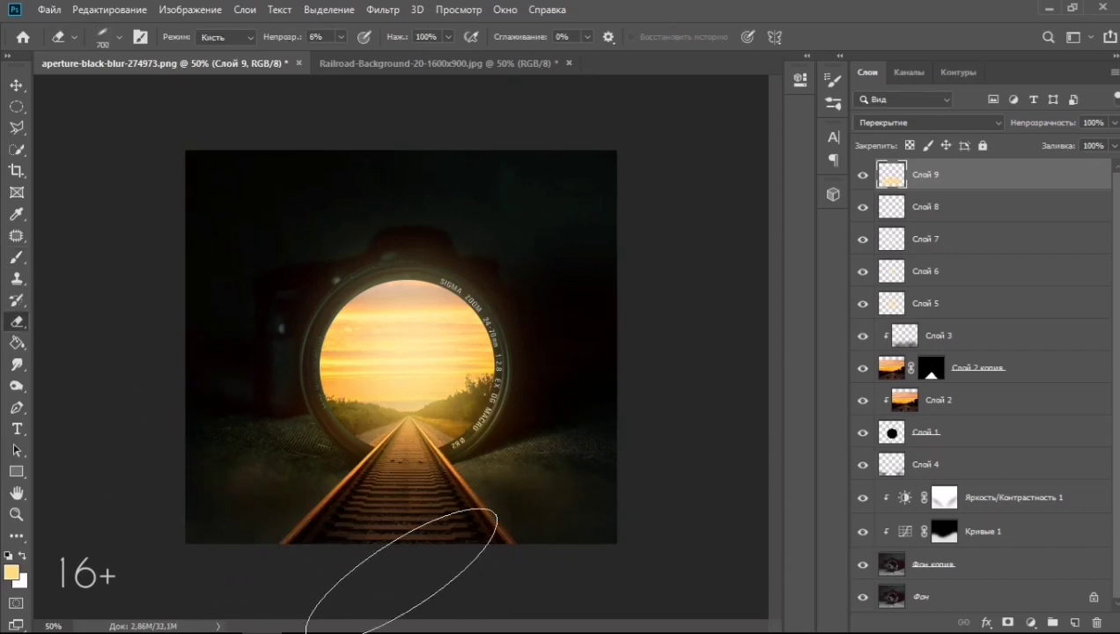
pyautogui.press('b')
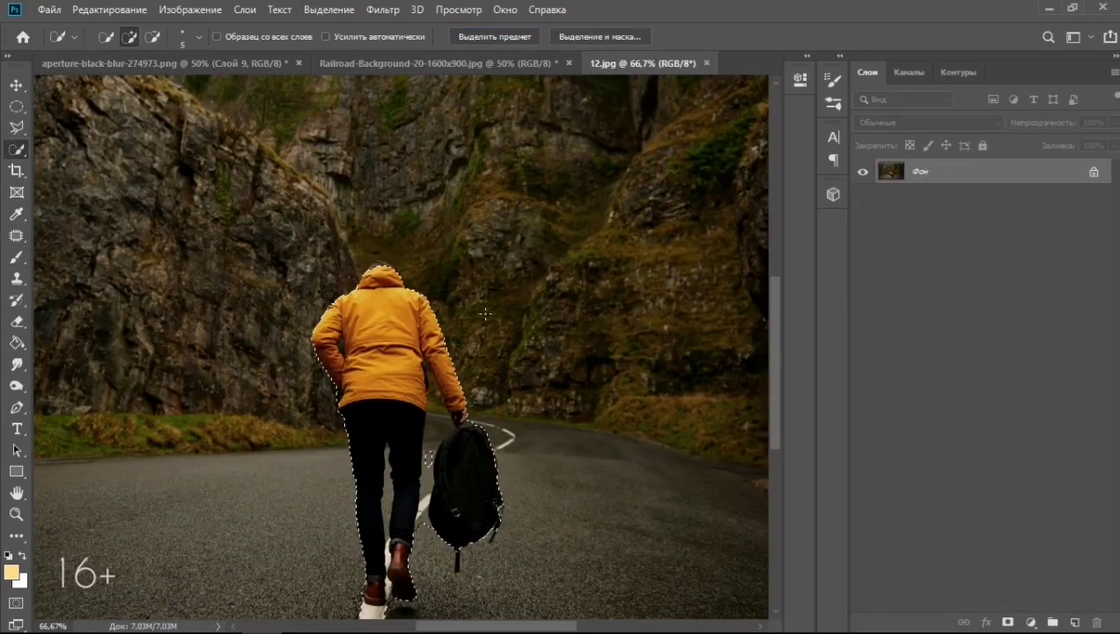
# Check the walking-man selection zoomed in along the jacket, then mask out the background
pyautogui.hotkey('ctrl', '+')
pyautogui.hotkey('ctrl', '+')
pyautogui.hotkey('ctrl', '+')
pyautogui.scroll(2, 223, 213)
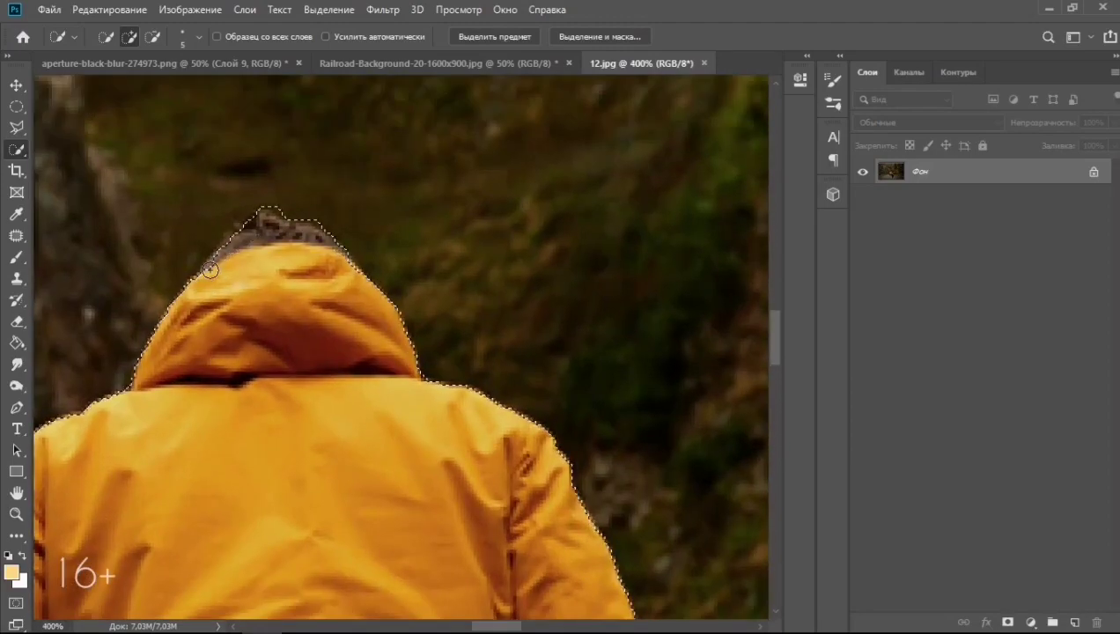
pyautogui.hotkey('ctrl', 'd')
pyautogui.moveTo(633, 554); pyautogui.dragTo(634, 290)
pyautogui.moveTo(308, 290); pyautogui.dragTo(633, 290)
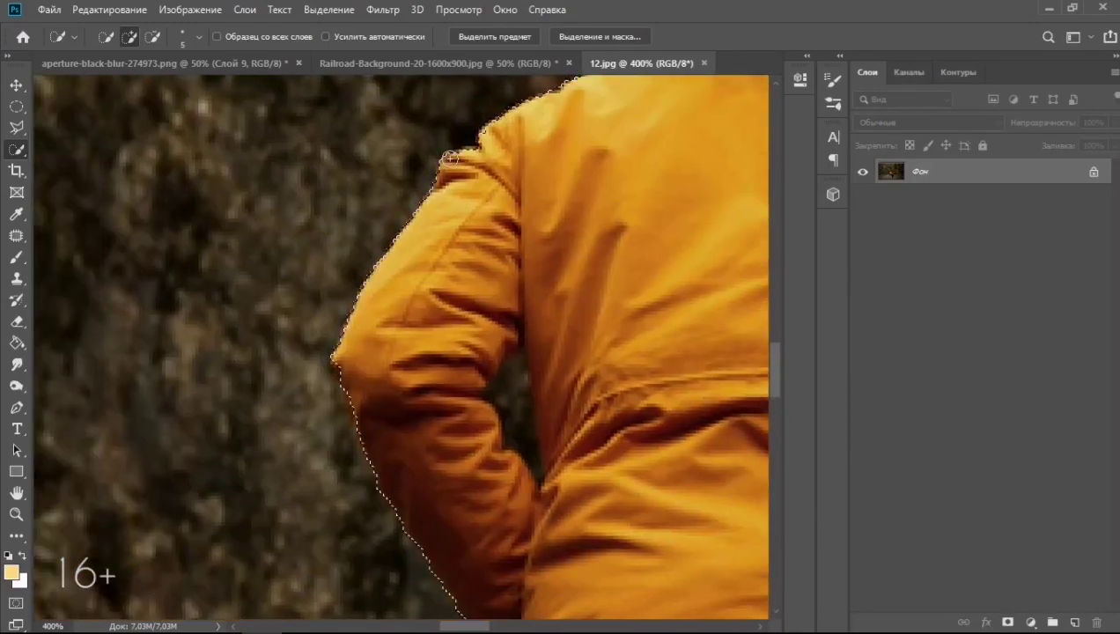
pyautogui.scroll(-3, 319, 213)
pyautogui.scroll(-5, 363, 250)
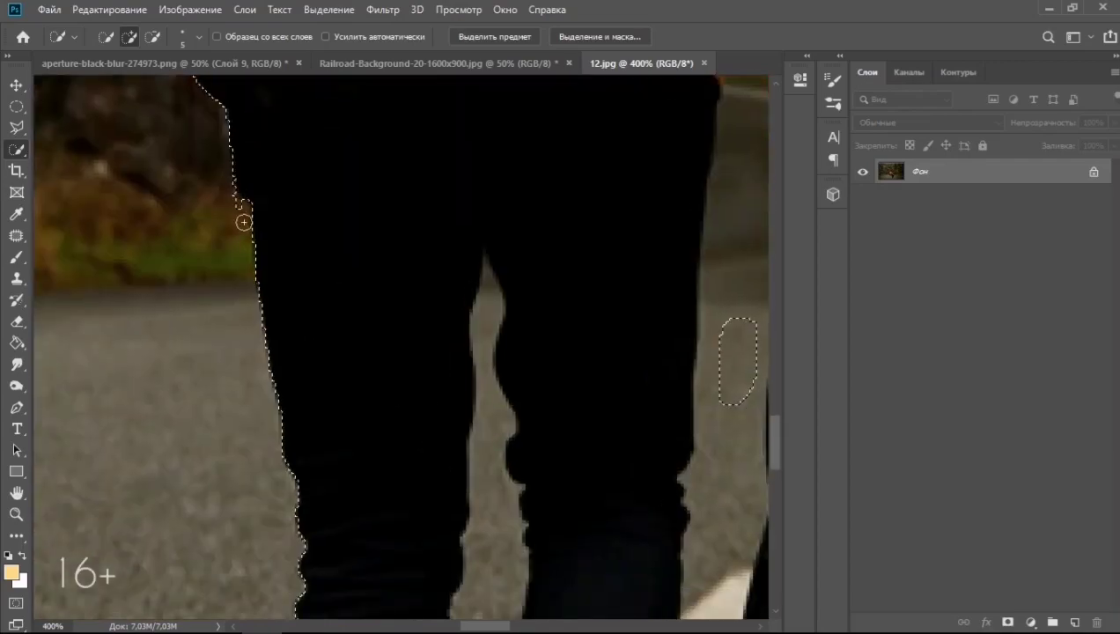
pyautogui.moveTo(242, 220); pyautogui.dragTo(262, 375)
pyautogui.hscroll(5, 262, 375)
pyautogui.hotkey('ctrl', '-')
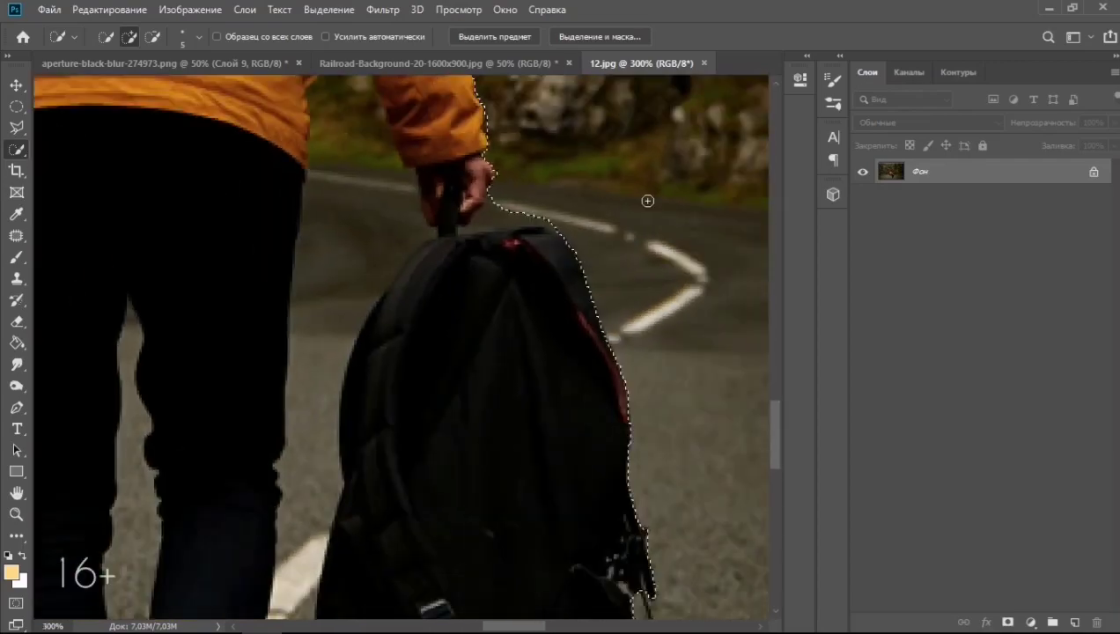
pyautogui.hotkey('ctrl', '-')
pyautogui.hotkey('ctrl', '-')
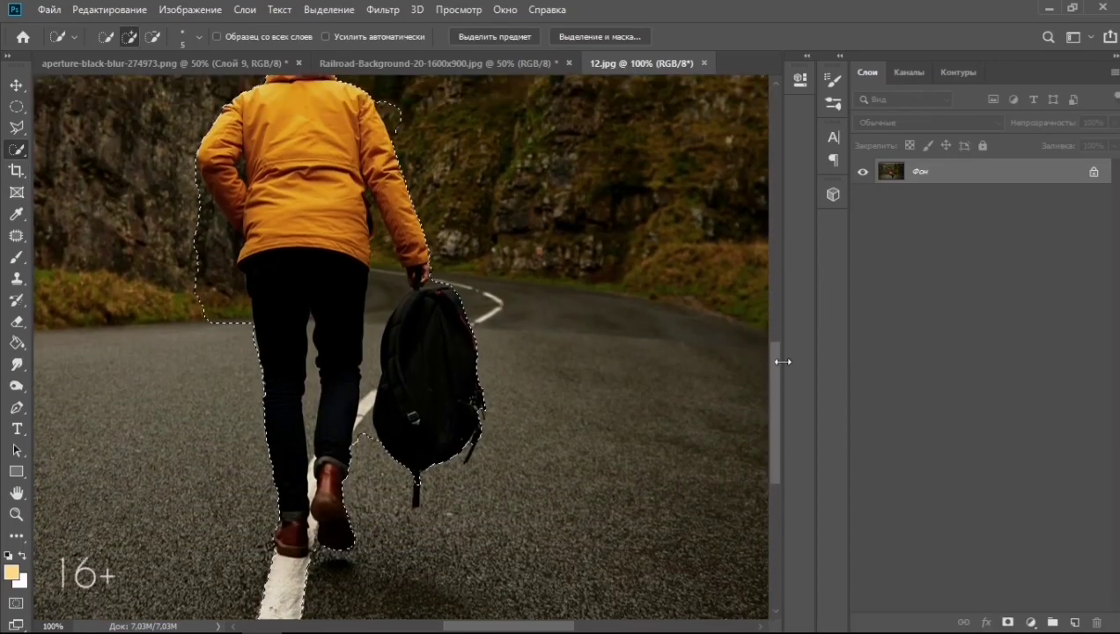
pyautogui.click(1007, 622)
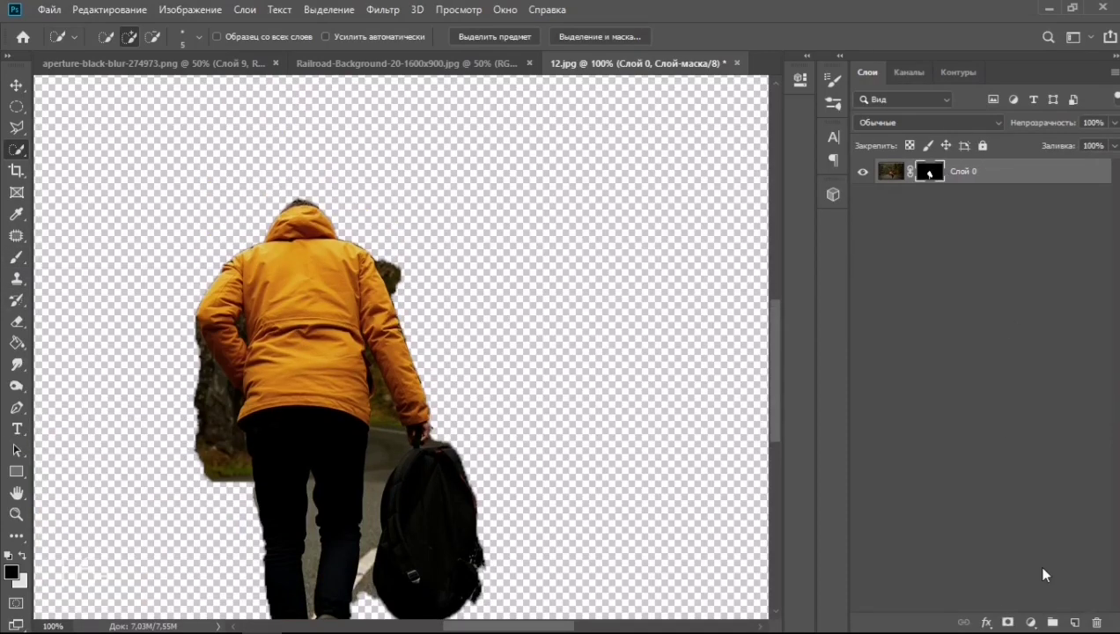
# Add a grey-brown Solid Color fill layer beneath the cut-out Слой 0
pyautogui.click(1031, 623)
pyautogui.click(968, 337)
pyautogui.click(995, 143)
pyautogui.moveTo(968, 172); pyautogui.dragTo(969, 210)
pyautogui.hotkey('ctrl', '-')
pyautogui.hotkey('ctrl', '-')
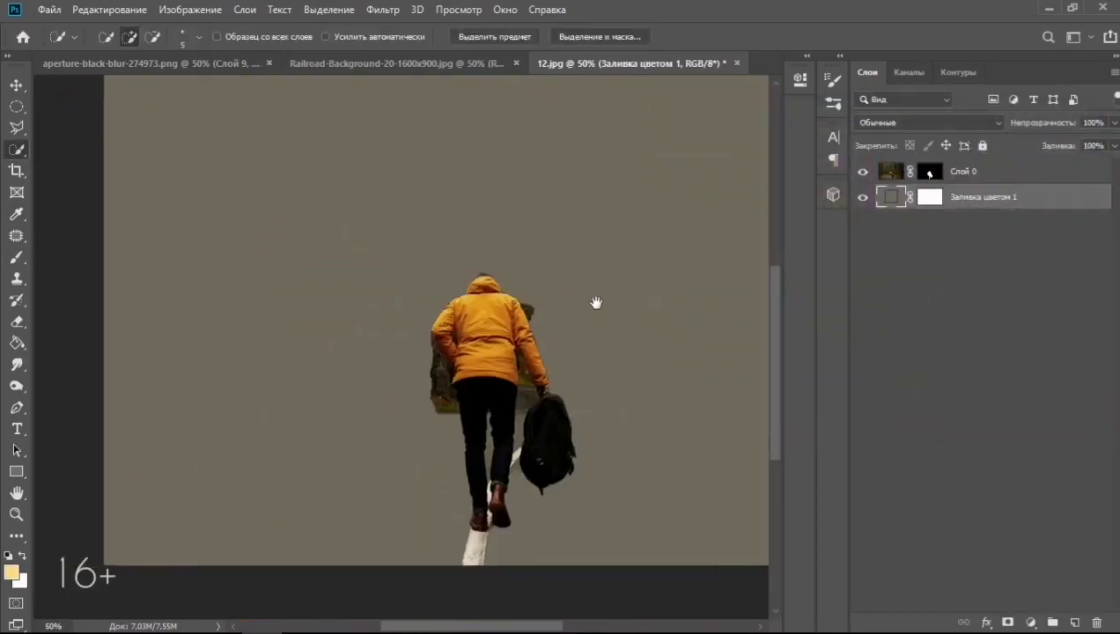
pyautogui.hotkey('ctrl', '+')
# Target Слой 0's mask with black/white colours and a 100% opacity brush
pyautogui.click(15, 257)
pyautogui.click(929, 171)
pyautogui.click(118, 37)
pyautogui.press('Escape')
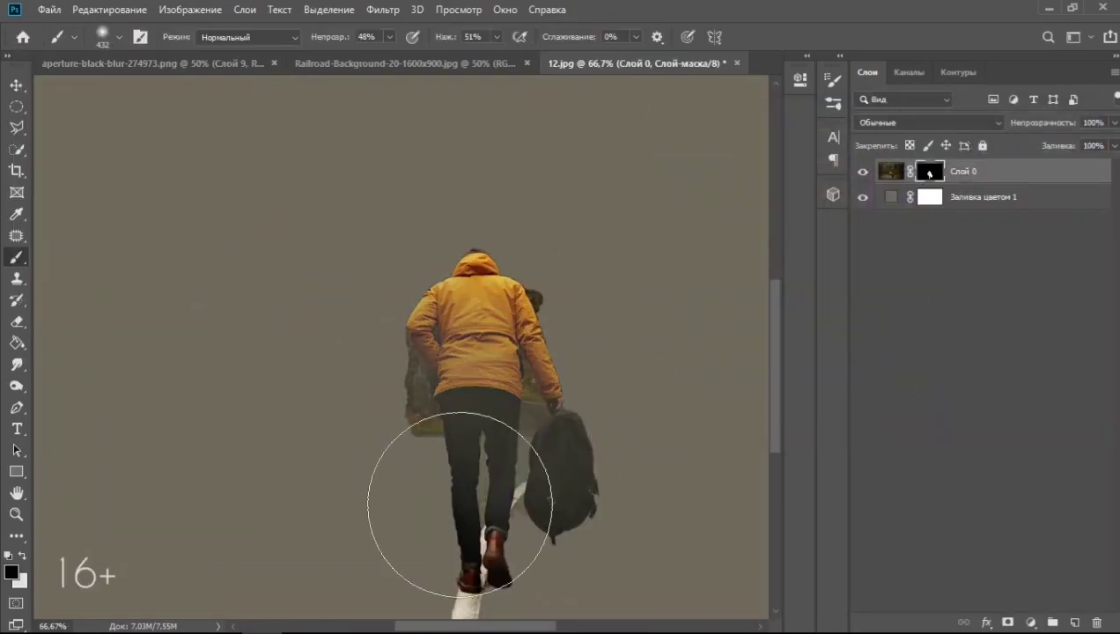
pyautogui.click(890, 171)
pyautogui.click(930, 171)
pyautogui.press('d')
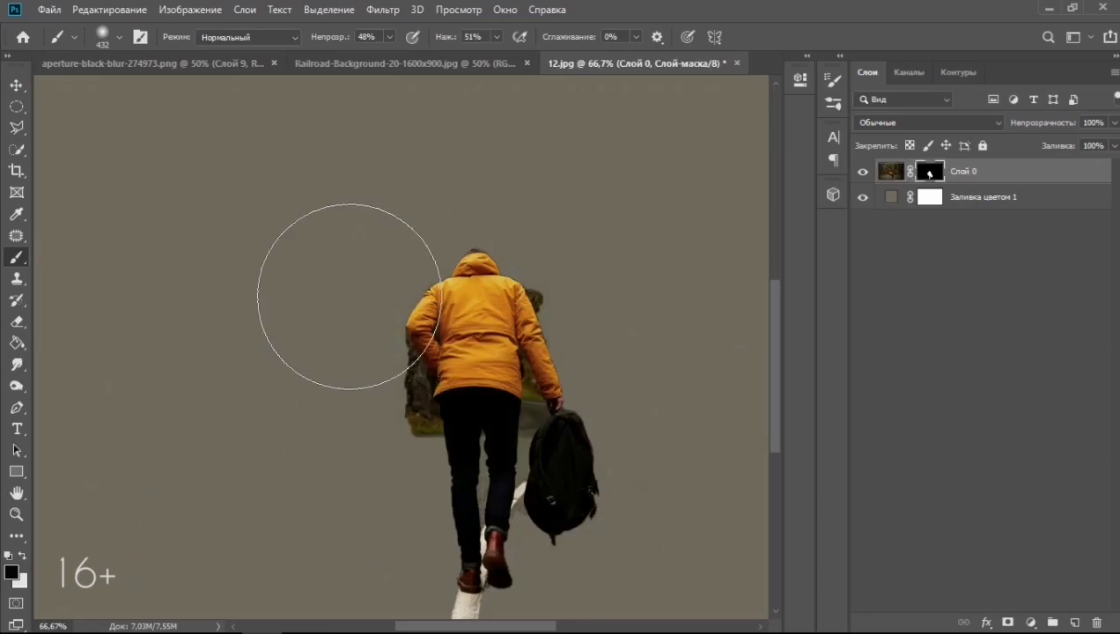
pyautogui.hotkey('ctrl', '+')
pyautogui.hotkey('ctrl', '+')
pyautogui.hotkey('ctrl', '+')
pyautogui.hotkey('ctrl', '+')
pyautogui.click(388, 37)
pyautogui.moveTo(389, 54); pyautogui.dragTo(441, 55)
# Mask out dark hair beside the jacket and the arm-body gap at 73% flow
pyautogui.moveTo(264, 335); pyautogui.dragTo(292, 395)
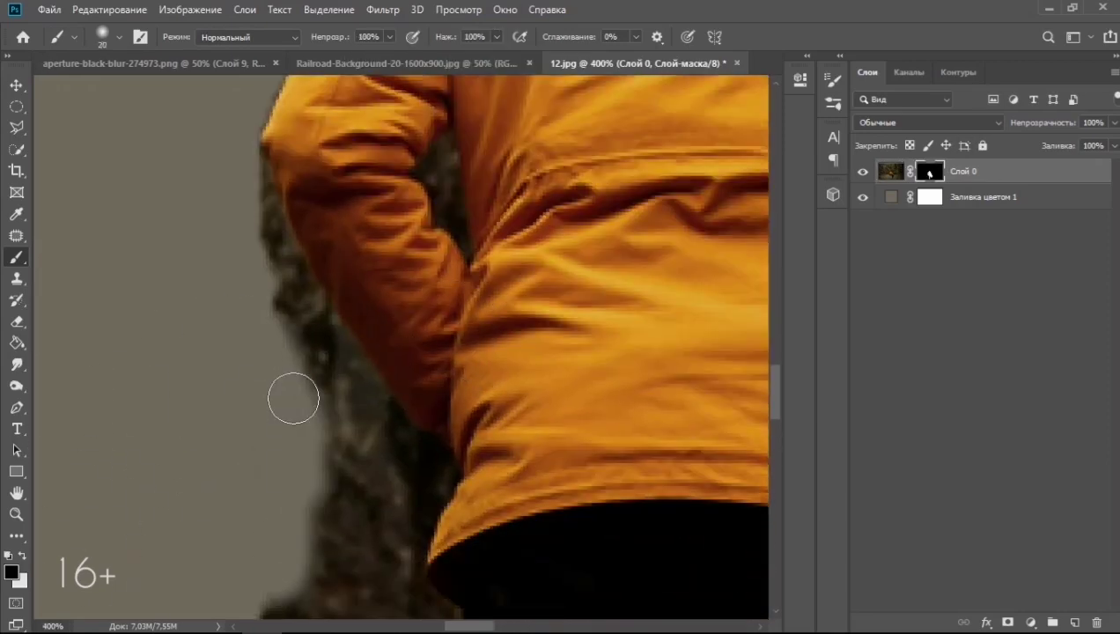
pyautogui.press('[')
pyautogui.press('[')
pyautogui.press('[')
pyautogui.moveTo(300, 352)
pyautogui.mouseDown()
pyautogui.moveTo(338, 404)
pyautogui.moveTo(400, 431)
pyautogui.moveTo(302, 277)
pyautogui.moveTo(392, 410)
pyautogui.moveTo(393, 449)
pyautogui.moveTo(423, 502)
pyautogui.mouseUp()
pyautogui.click(496, 37)
pyautogui.moveTo(496, 56); pyautogui.dragTo(476, 55)
pyautogui.moveTo(421, 425); pyautogui.dragTo(443, 491)
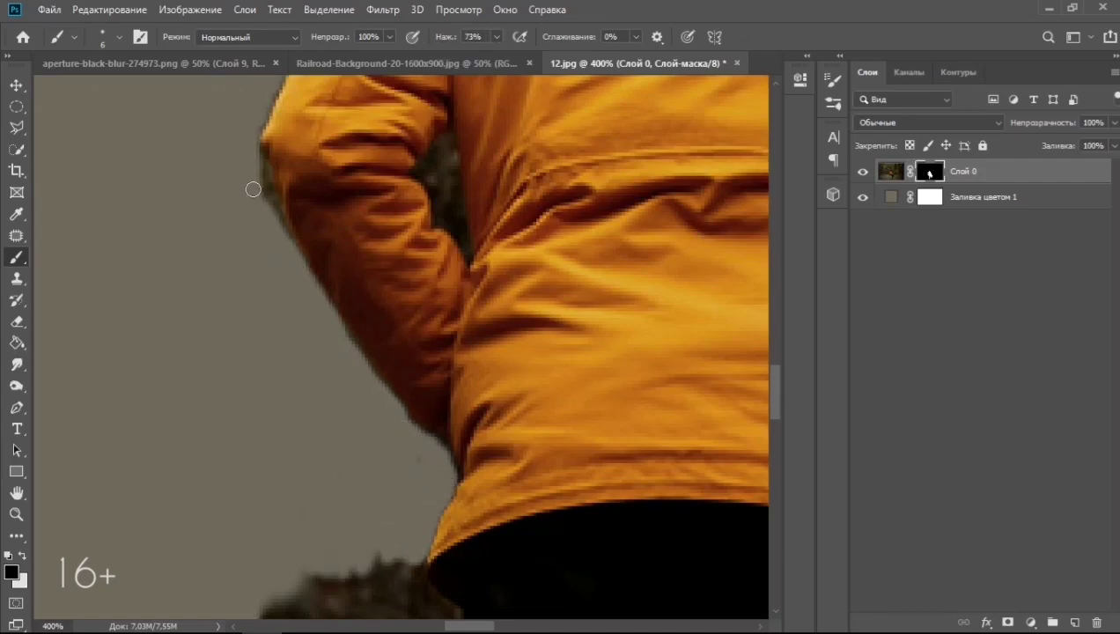
pyautogui.moveTo(443, 155); pyautogui.dragTo(442, 187)
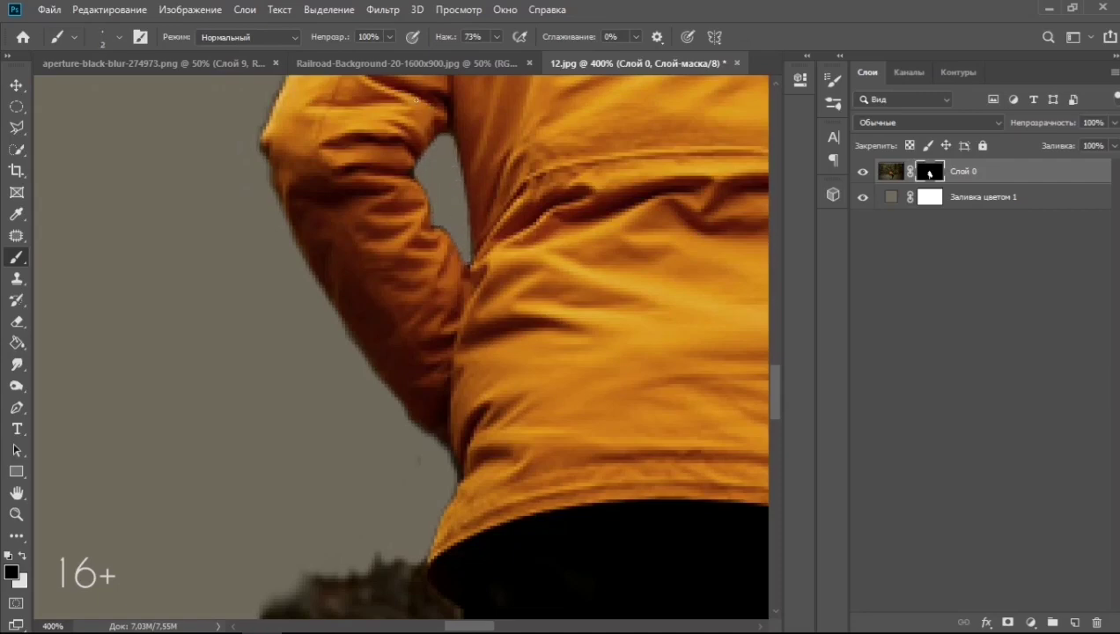
# Hide the road strip, bush, and background between arm, legs and backpack
pyautogui.keyDown('alt'); pyautogui.scroll(-2, 462, 412); pyautogui.keyUp('alt')
pyautogui.keyDown('alt'); pyautogui.scroll(-3, 462, 412); pyautogui.keyUp('alt')
pyautogui.keyDown('alt'); pyautogui.scroll(3, 462, 412); pyautogui.keyUp('alt')
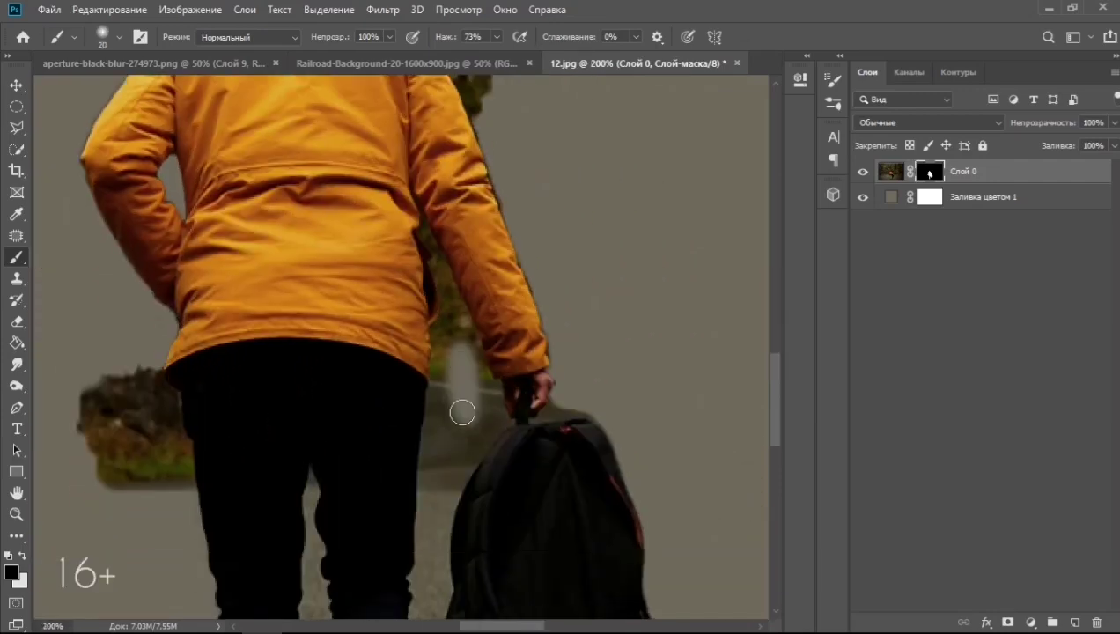
pyautogui.moveTo(463, 412); pyautogui.dragTo(447, 407)
pyautogui.moveTo(88, 392)
pyautogui.mouseDown()
pyautogui.moveTo(140, 415)
pyautogui.moveTo(159, 406)
pyautogui.moveTo(181, 448)
pyautogui.mouseUp()
pyautogui.press('[')
pyautogui.press('[')
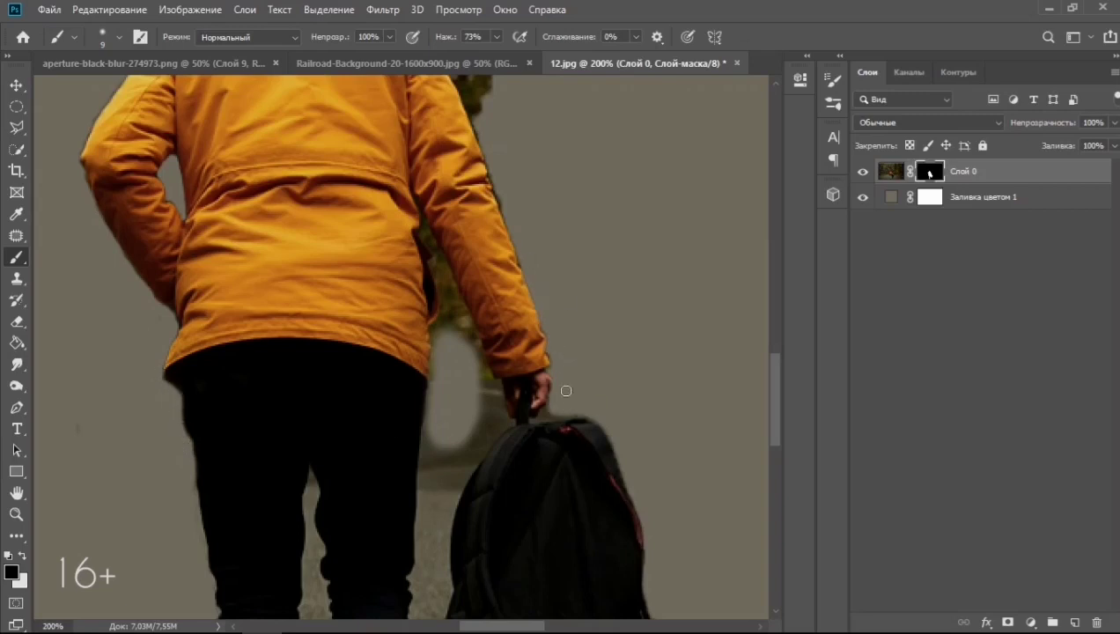
pyautogui.moveTo(475, 352)
pyautogui.mouseDown()
pyautogui.moveTo(429, 458)
pyautogui.moveTo(448, 289)
pyautogui.mouseUp()
pyautogui.moveTo(490, 394)
pyautogui.mouseDown()
pyautogui.moveTo(426, 512)
pyautogui.moveTo(428, 582)
pyautogui.mouseUp()
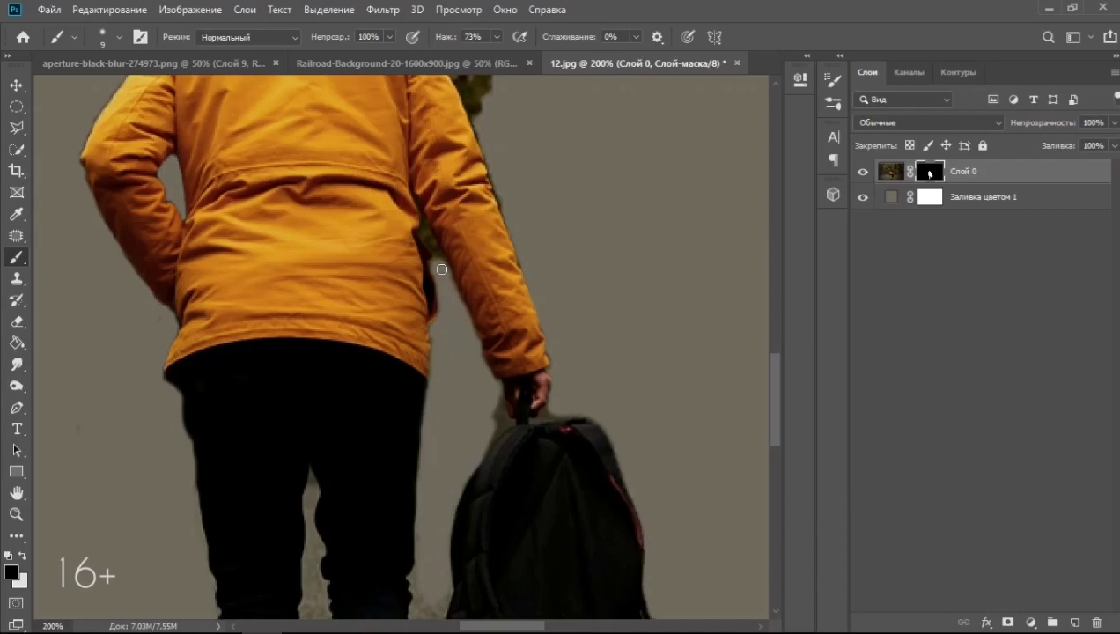
# Clean the dark fringe between the jacket and arm on the Слой 0 mask
pyautogui.scroll(4, 394, 192)
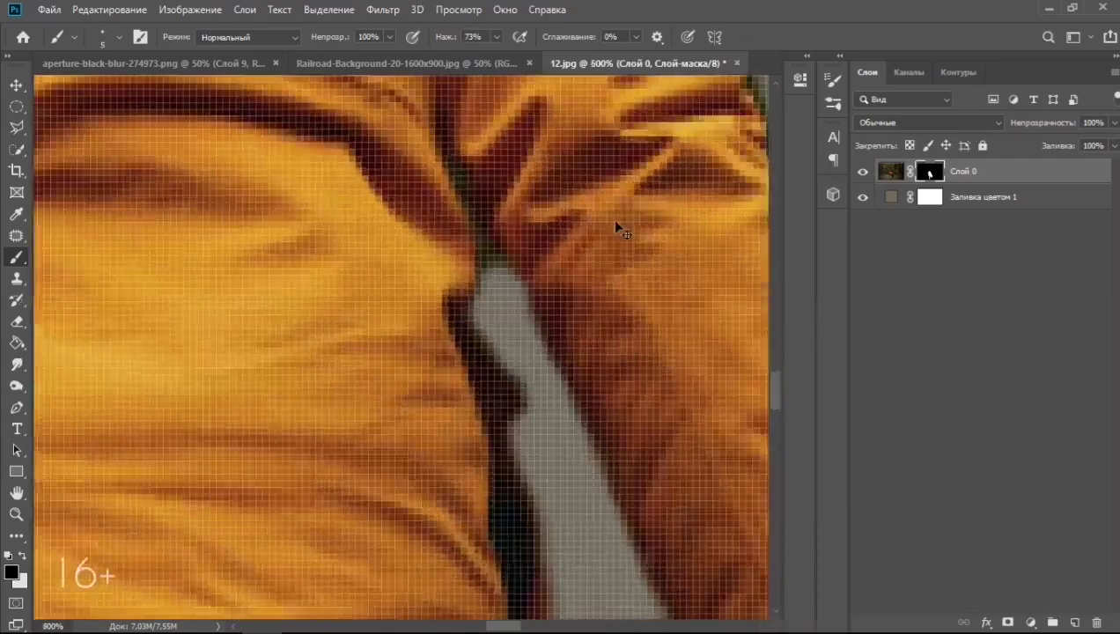
pyautogui.scroll(3, 528, 266)
pyautogui.moveTo(485, 89); pyautogui.dragTo(532, 255)
pyautogui.scroll(-5, 463, 325)
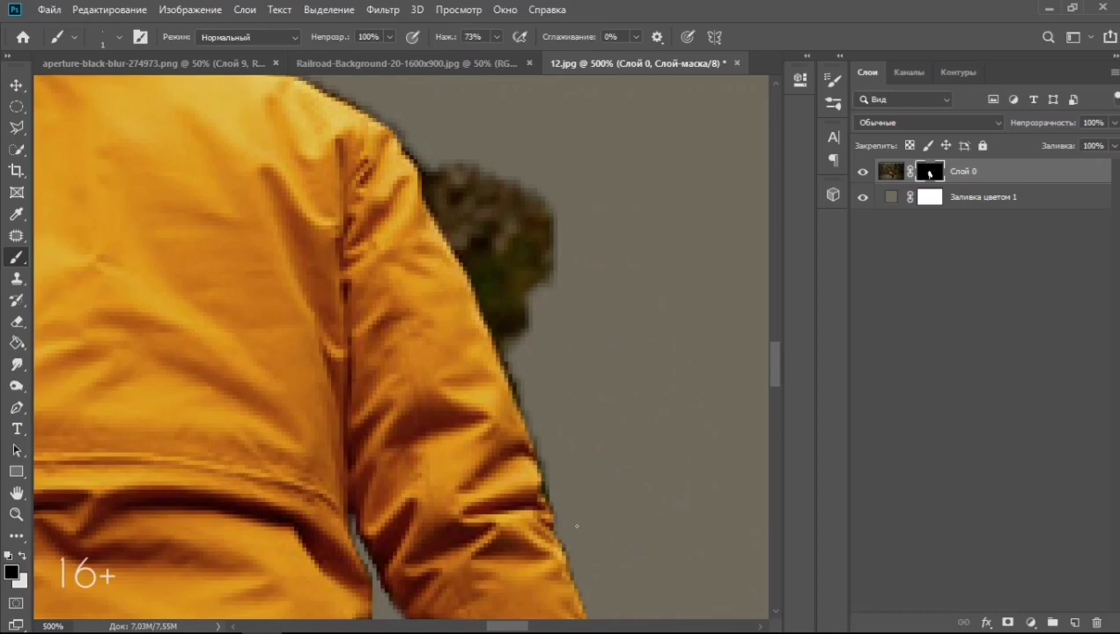
pyautogui.moveTo(466, 167)
pyautogui.mouseDown()
pyautogui.moveTo(520, 260)
pyautogui.moveTo(548, 442)
pyautogui.moveTo(424, 156)
pyautogui.mouseUp()
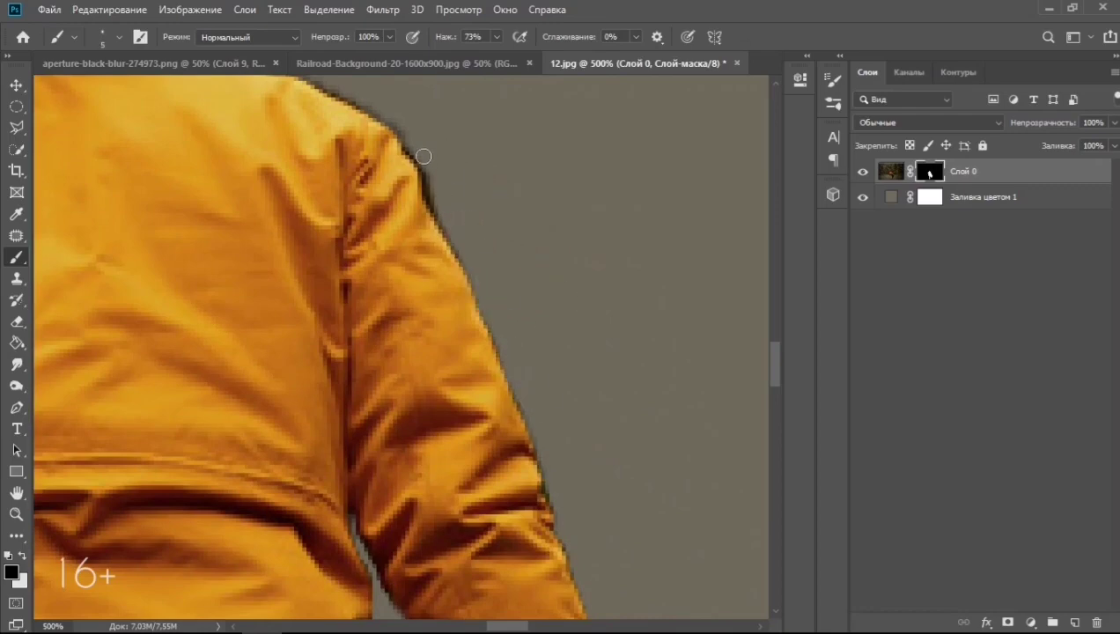
# Inspect the shoulder and hood, then paint out the white streak under the feet
pyautogui.moveTo(495, 258); pyautogui.dragTo(469, 416)
pyautogui.moveTo(409, 201); pyautogui.dragTo(447, 247)
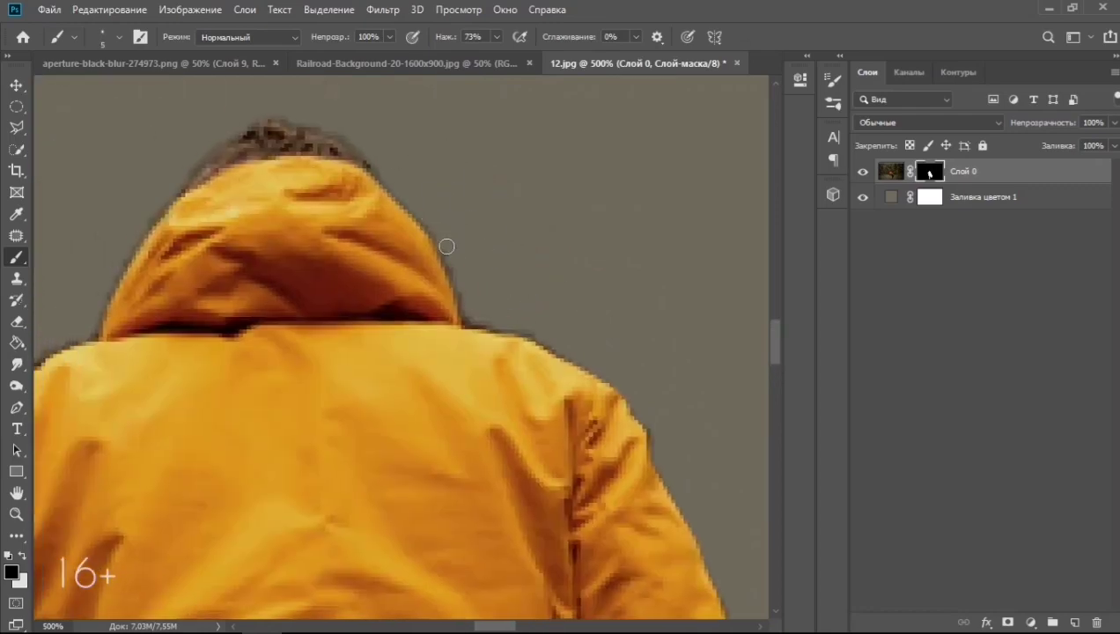
pyautogui.hscroll(-3, 405, 290)
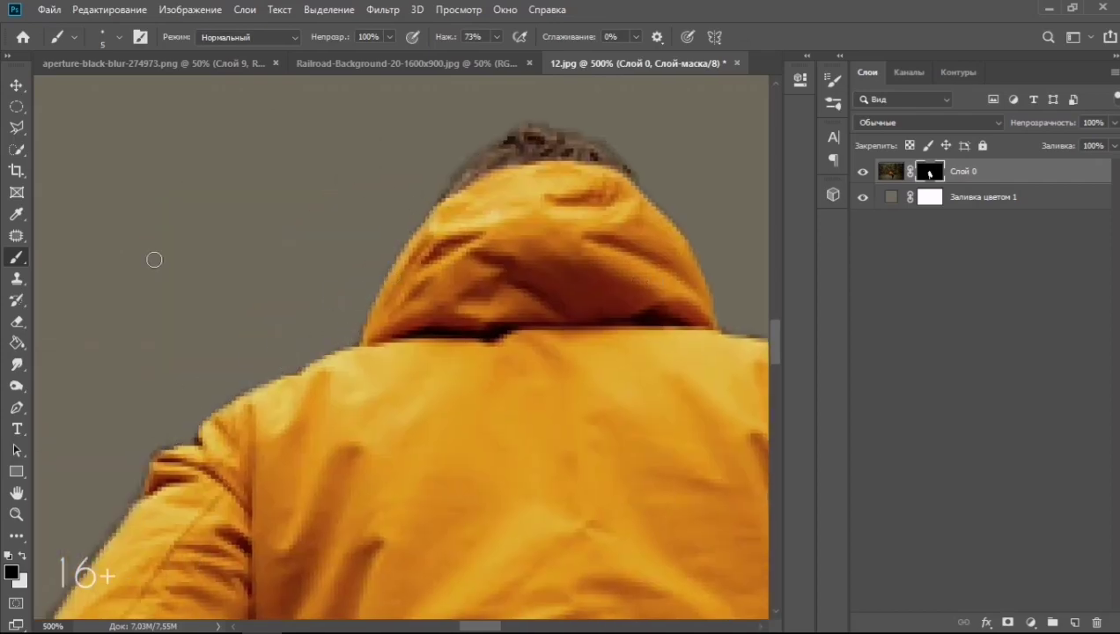
pyautogui.scroll(-2, 154, 260)
pyautogui.hscroll(-2, 154, 259)
pyautogui.scroll(-3, 284, 114)
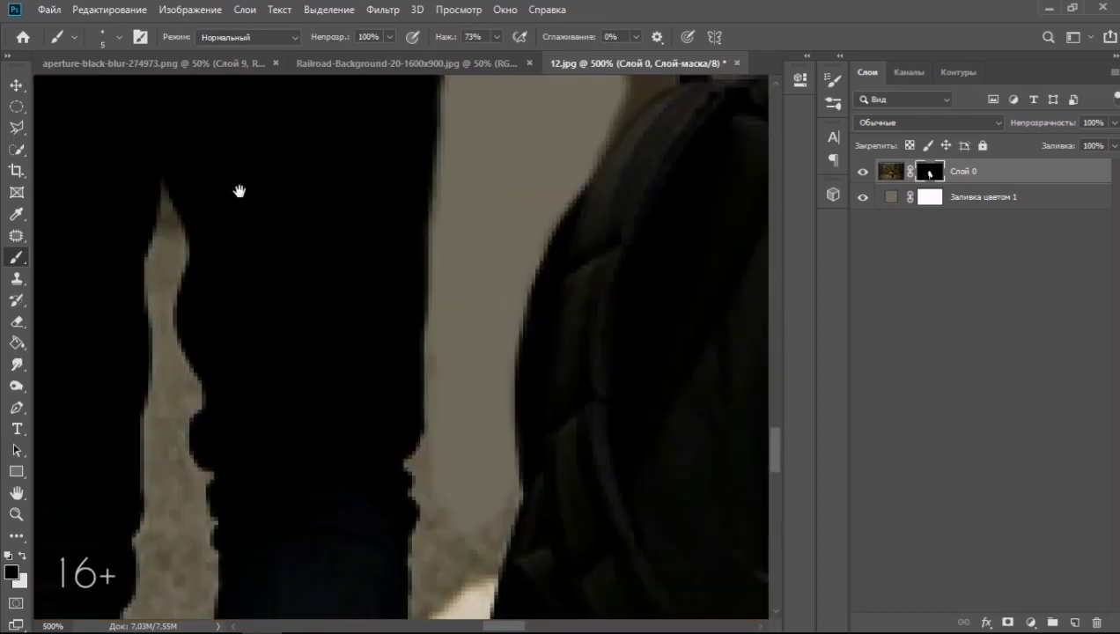
pyautogui.scroll(-5, 238, 192)
pyautogui.moveTo(405, 506); pyautogui.dragTo(387, 550)
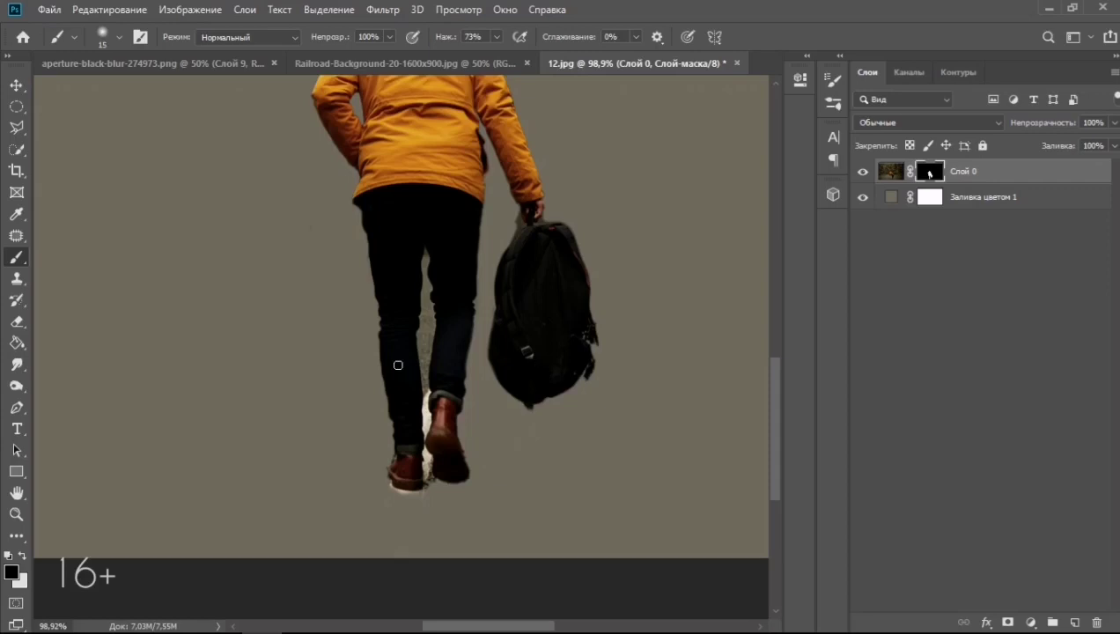
# Mask out the white strip under the left boot and clean the inner leg edge
pyautogui.scroll(3, 398, 364)
pyautogui.scroll(-4, 396, 335)
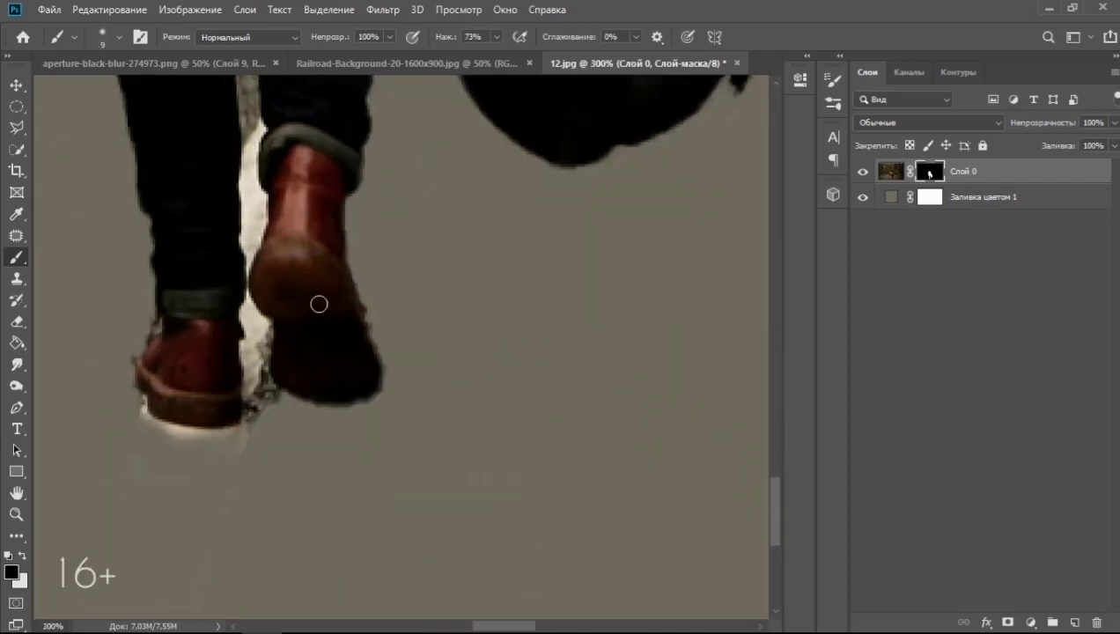
pyautogui.moveTo(136, 415); pyautogui.dragTo(145, 426)
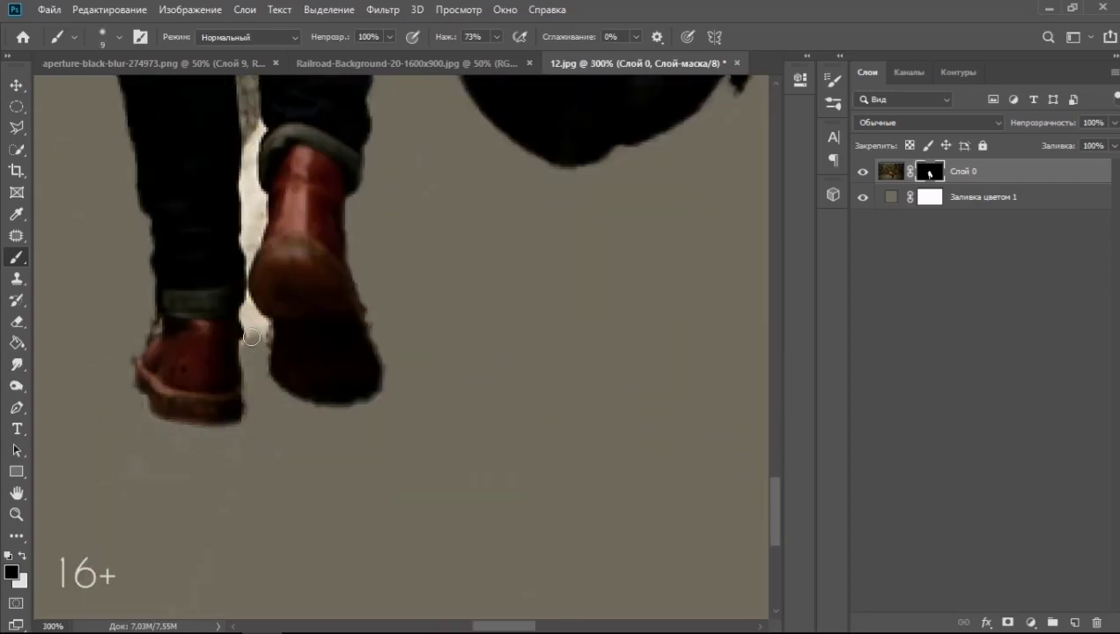
pyautogui.scroll(4, 251, 337)
pyautogui.scroll(1, 425, 229)
pyautogui.scroll(5, 528, 220)
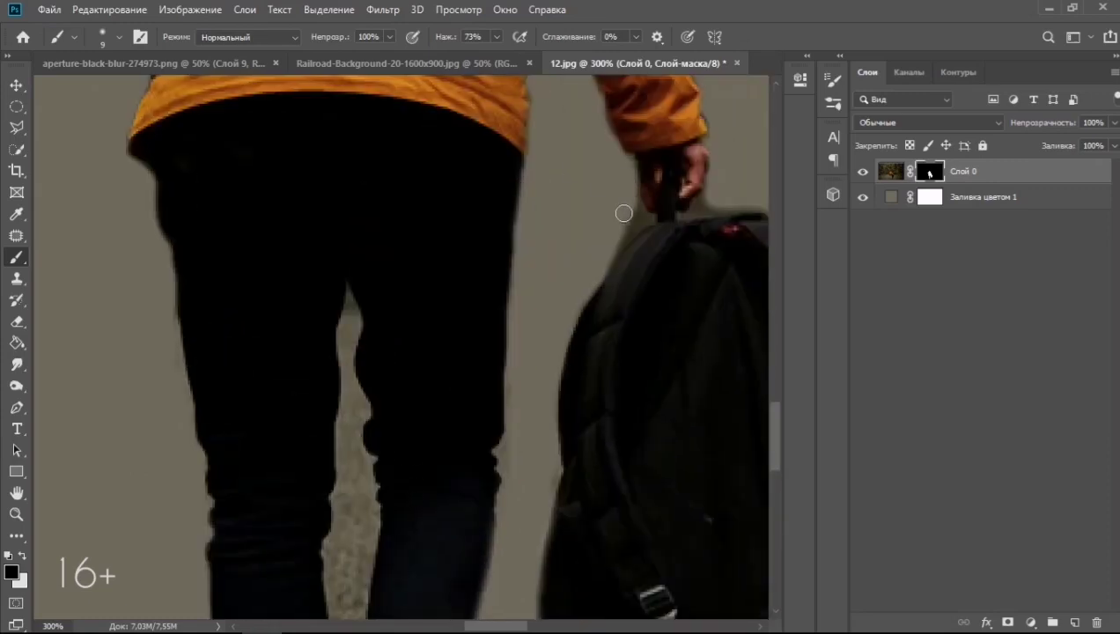
pyautogui.hscroll(5, 532, 169)
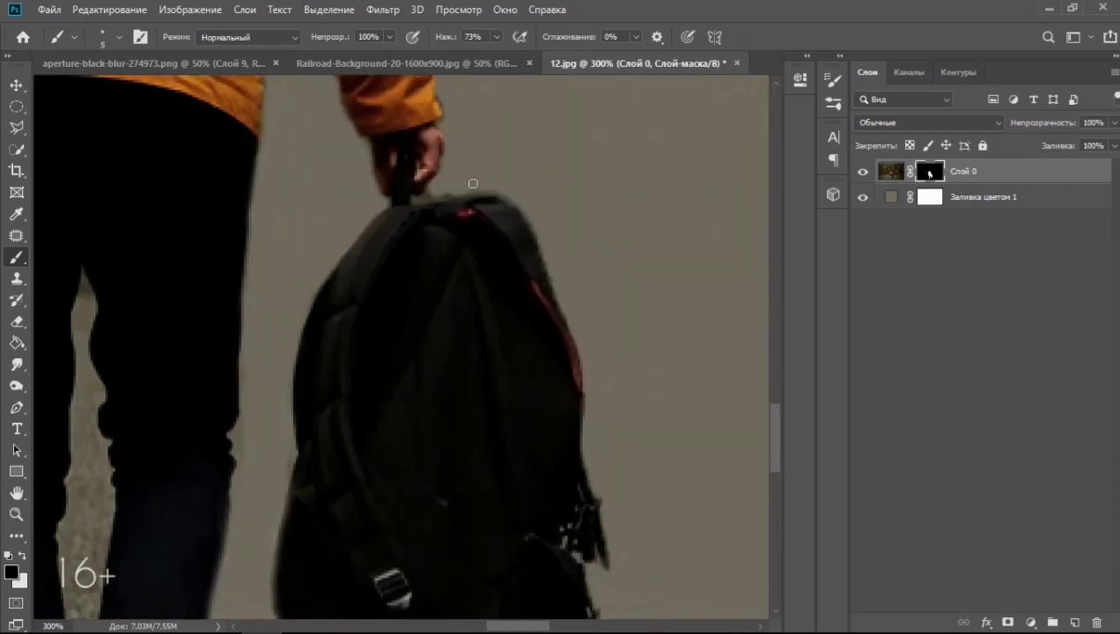
pyautogui.hscroll(-5, 528, 308)
pyautogui.scroll(-2, 505, 321)
pyautogui.scroll(-3, 505, 321)
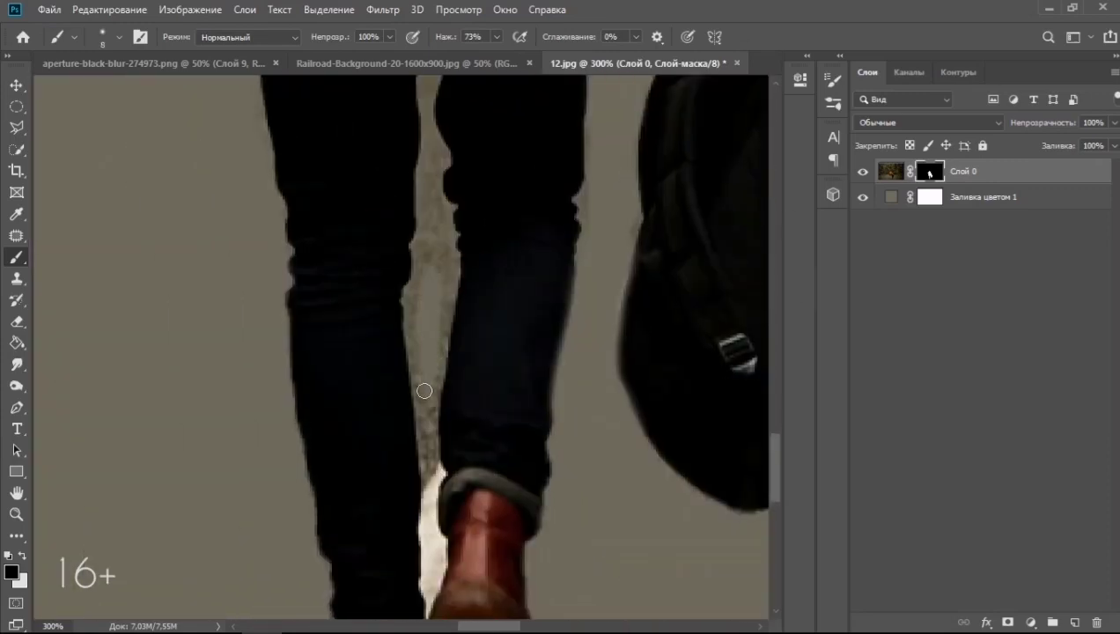
pyautogui.moveTo(425, 393)
pyautogui.mouseDown()
pyautogui.moveTo(440, 312)
pyautogui.moveTo(428, 485)
pyautogui.mouseUp()
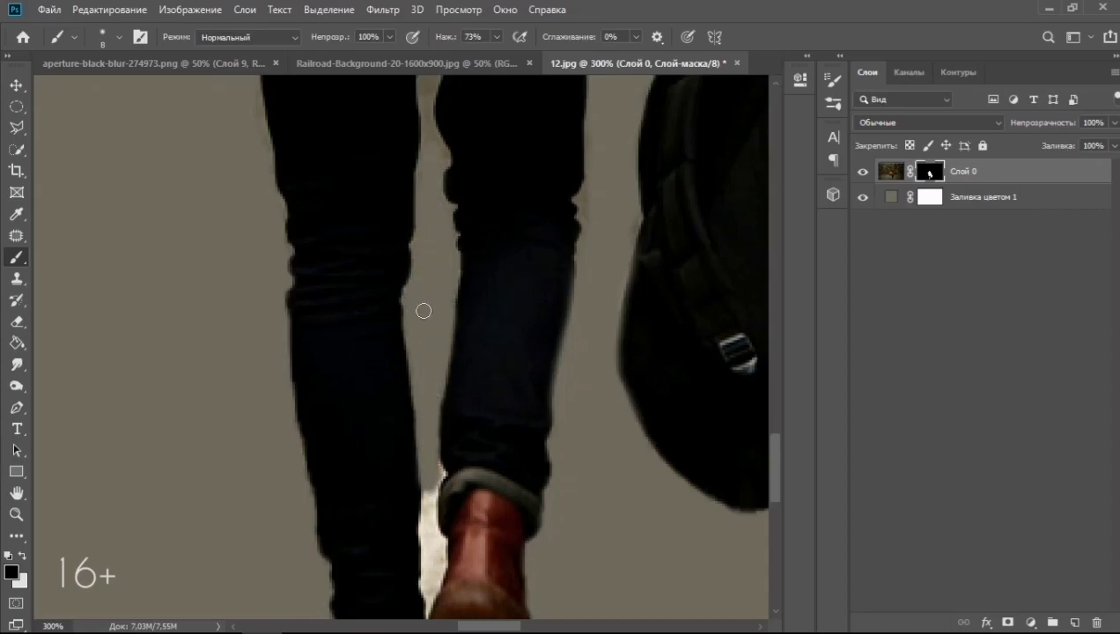
# Review the whole figure and the jacket, arm and backpack edges, then zoom out
pyautogui.scroll(4, 423, 310)
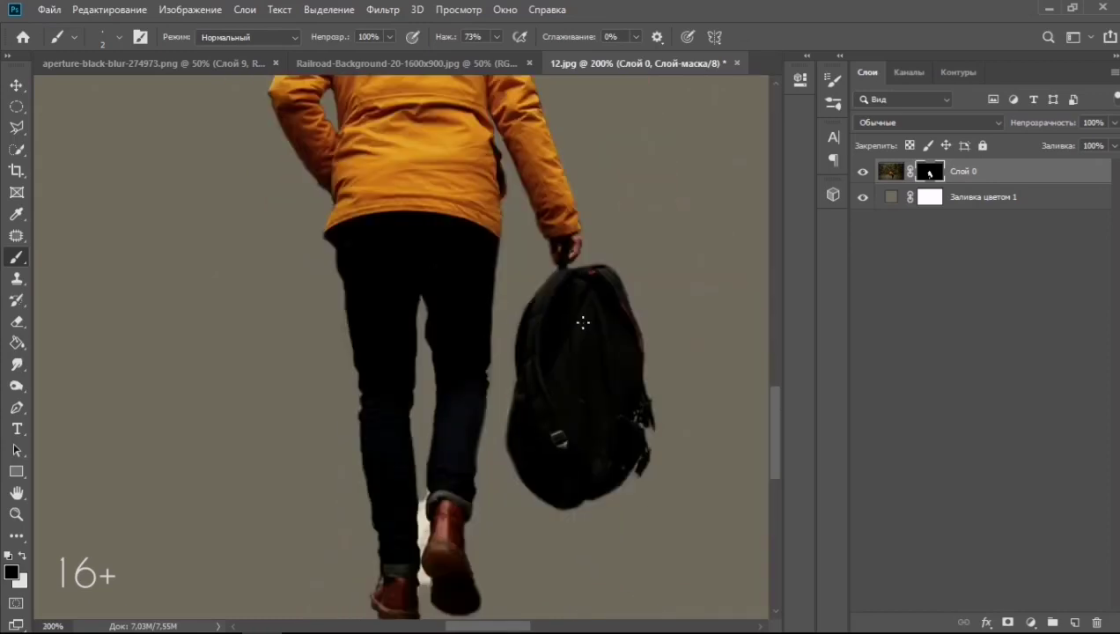
pyautogui.moveTo(456, 263); pyautogui.dragTo(607, 396)
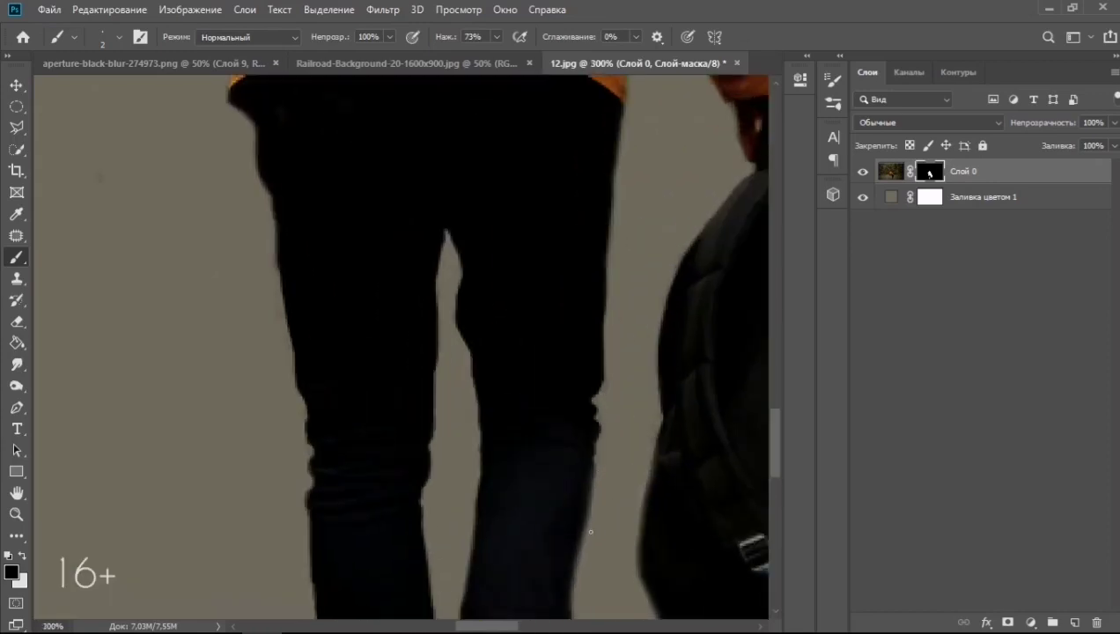
pyautogui.scroll(-4, 592, 507)
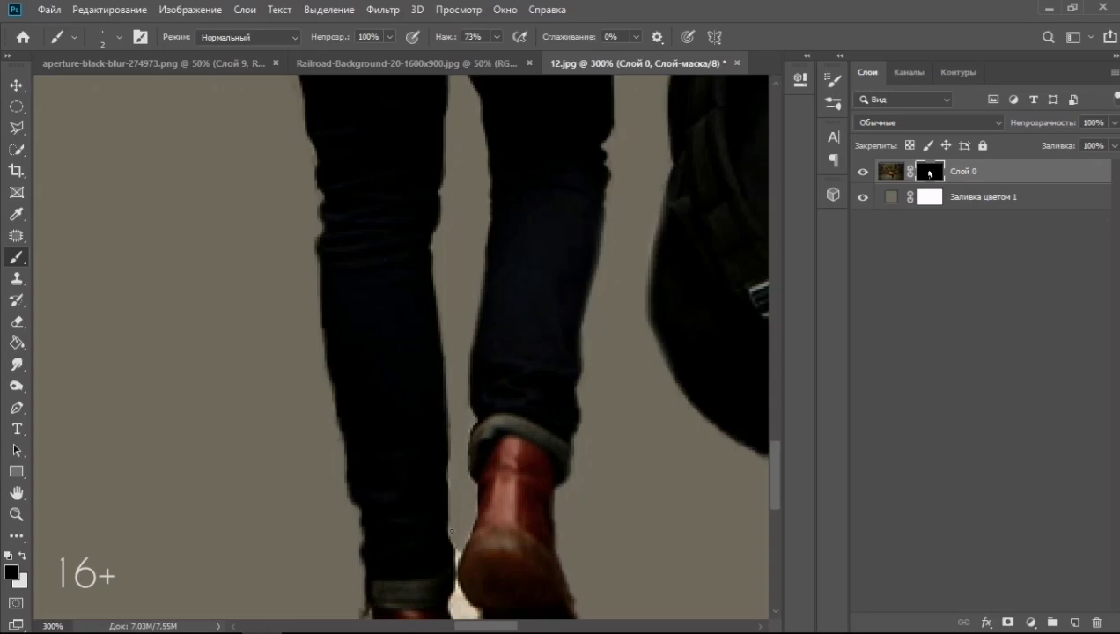
pyautogui.scroll(-3, 451, 531)
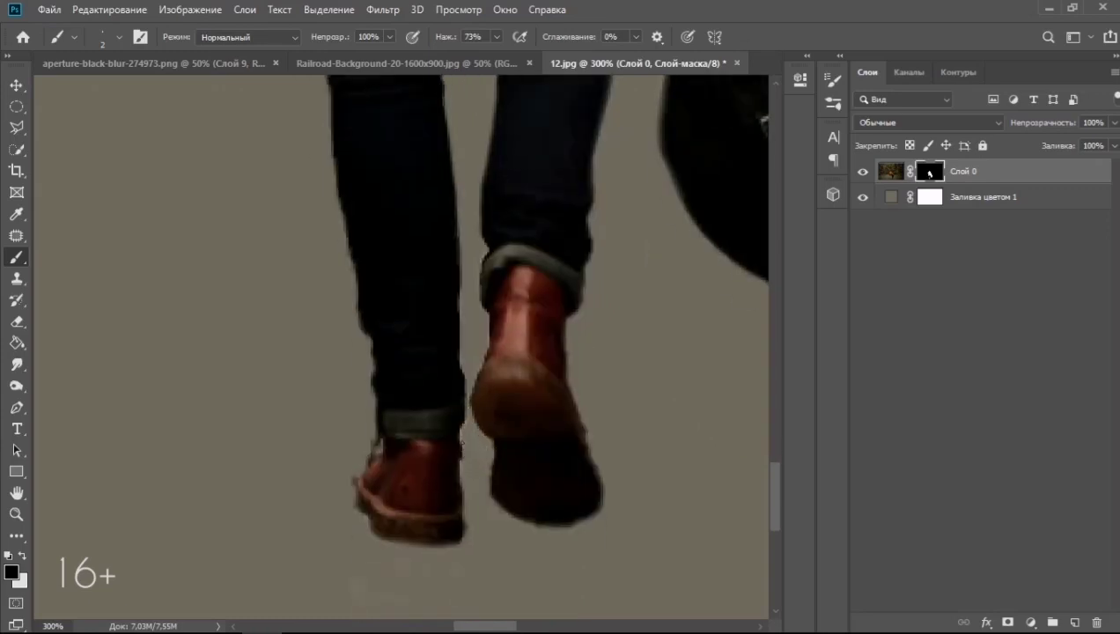
pyautogui.moveTo(331, 490); pyautogui.dragTo(282, 335)
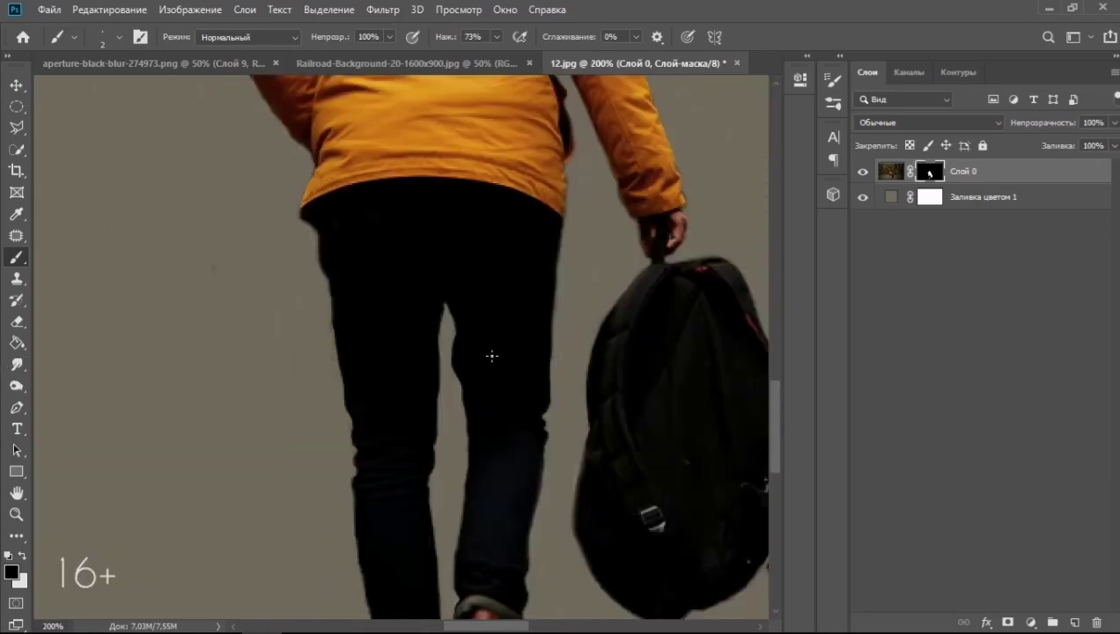
pyautogui.moveTo(491, 357); pyautogui.dragTo(289, 400)
pyautogui.scroll(2, 289, 400)
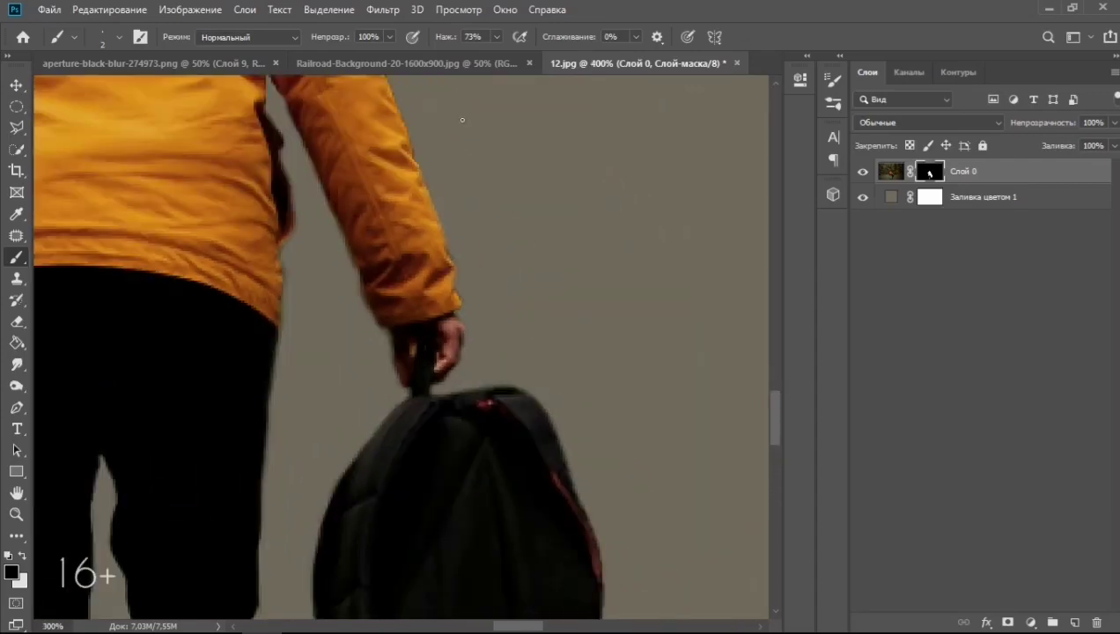
pyautogui.hotkey('ctrl', '-')
# Drag the masked walking man into the lens composition as Layer 10
pyautogui.moveTo(494, 335)
pyautogui.mouseDown()
pyautogui.moveTo(388, 313)
pyautogui.moveTo(549, 305)
pyautogui.mouseUp()
pyautogui.press('v')
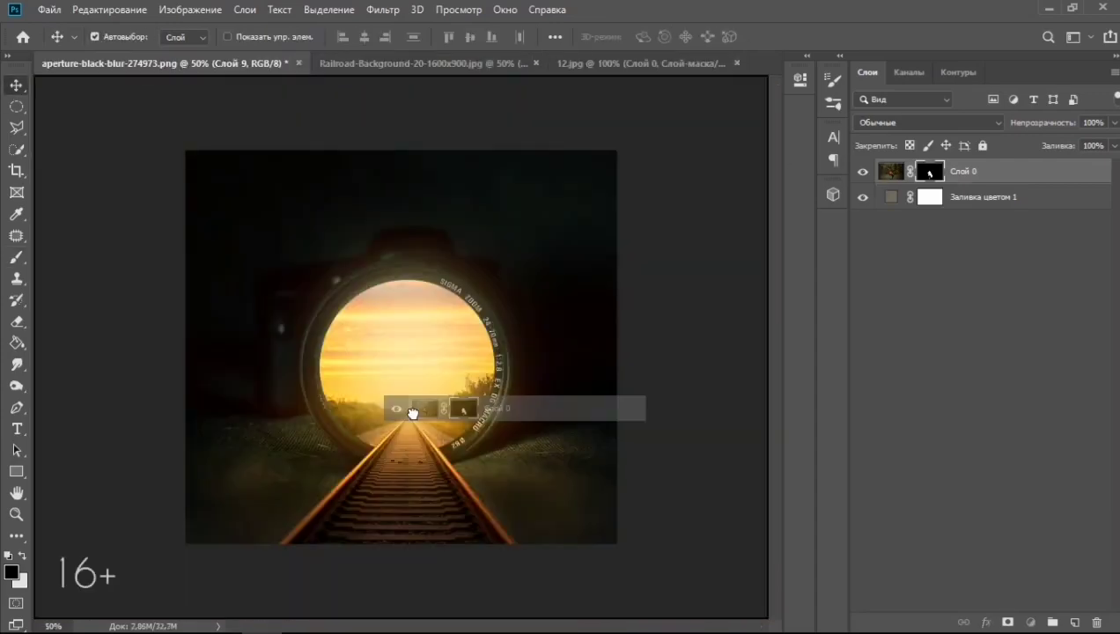
pyautogui.hotkey('ctrl', '+')
pyautogui.hotkey('ctrl', '+')
pyautogui.hotkey('ctrl', '+')
pyautogui.press('s')
pyautogui.click(366, 364)
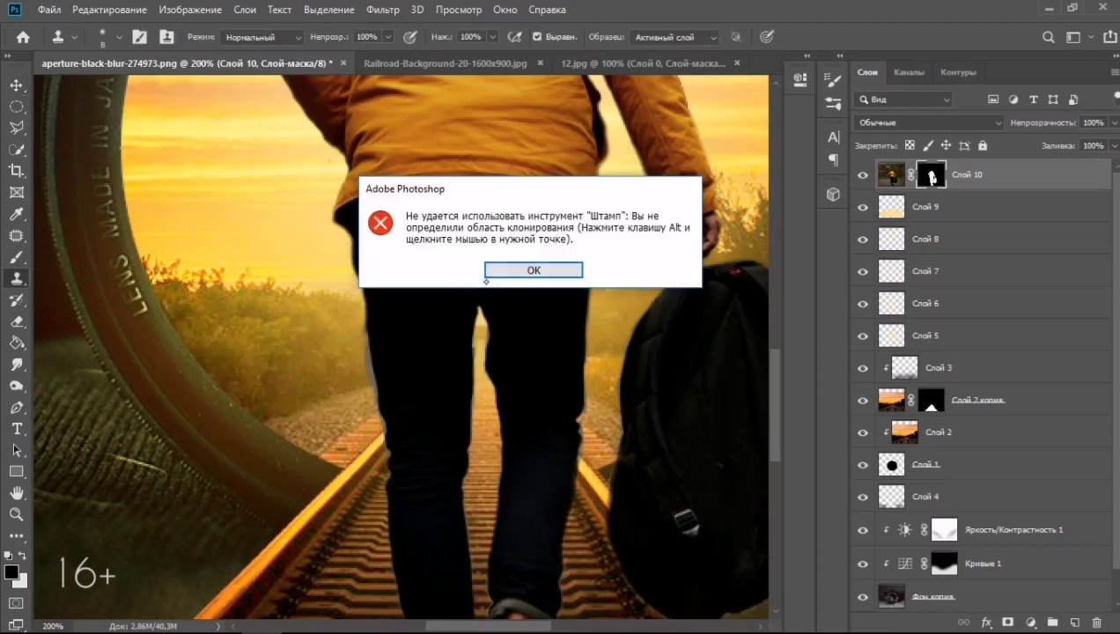
pyautogui.press('Return')
# Brush on the man's mask to tidy the edges around his legs and backpack
pyautogui.press('b')
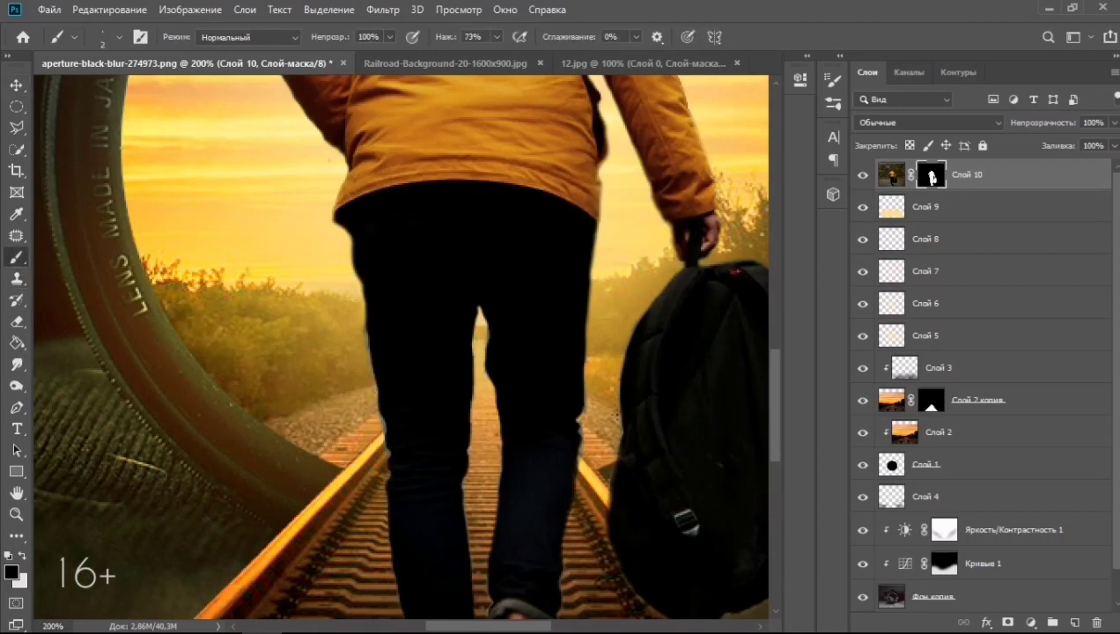
pyautogui.hotkey('ctrl', '+')
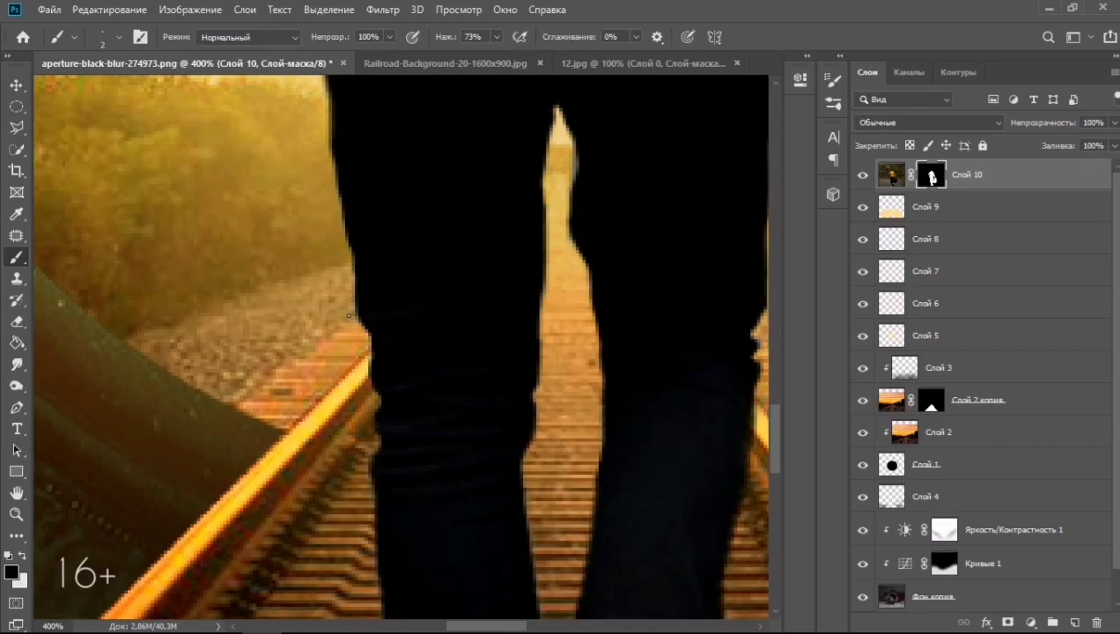
pyautogui.hscroll(5, 539, 250)
pyautogui.scroll(1, 538, 251)
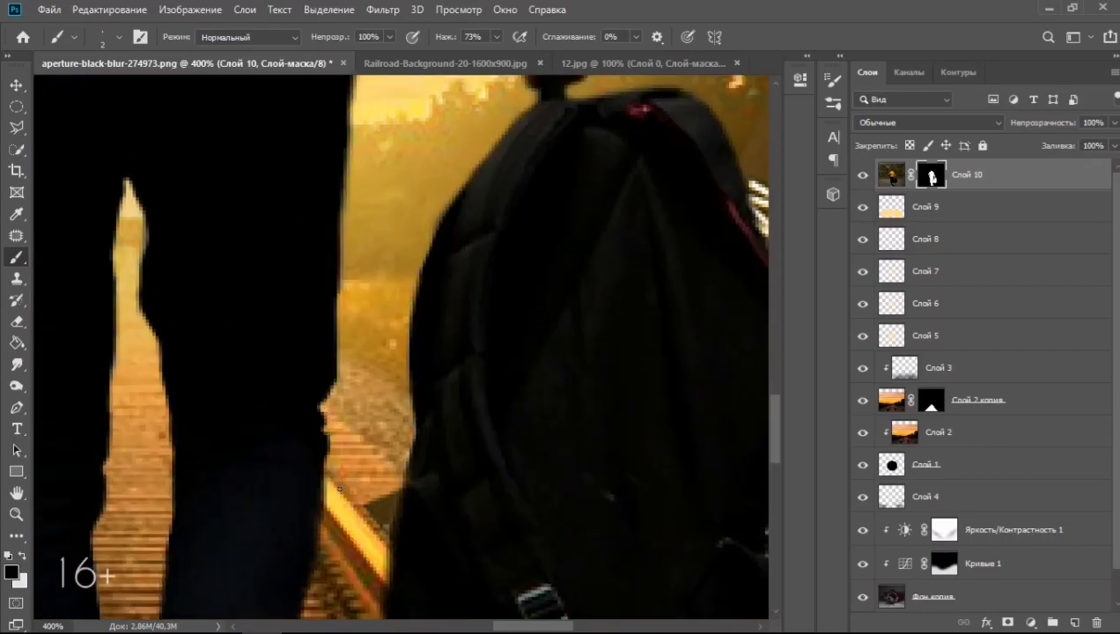
pyautogui.hotkey('ctrl', '0')
pyautogui.scroll(5, 525, 350)
pyautogui.hscroll(3, 424, 454)
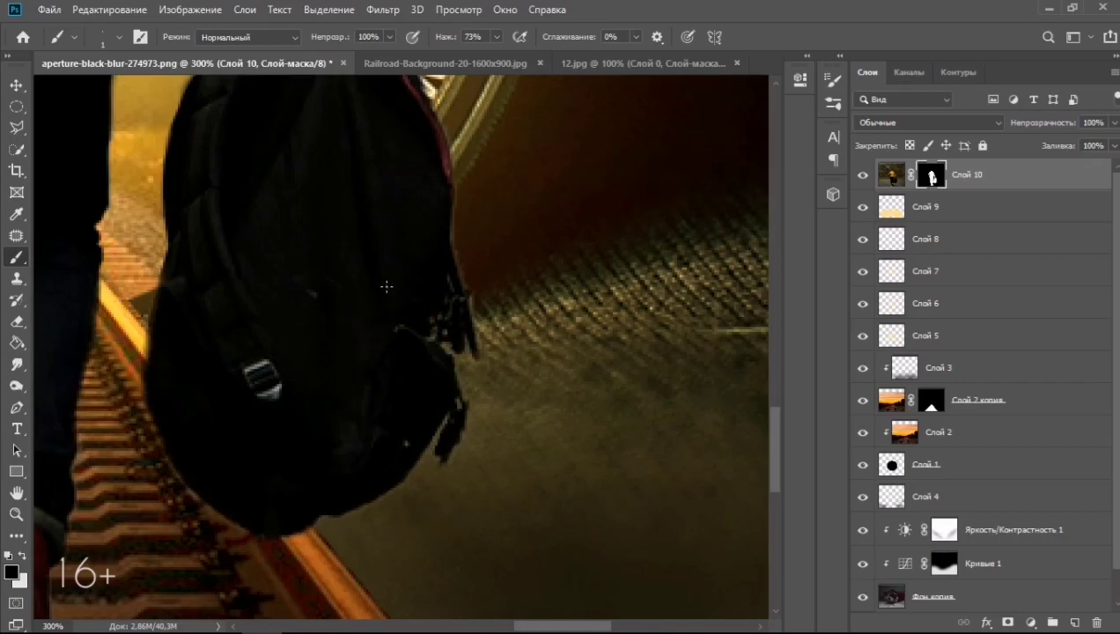
pyautogui.scroll(4, 386, 286)
pyautogui.scroll(-4, 528, 396)
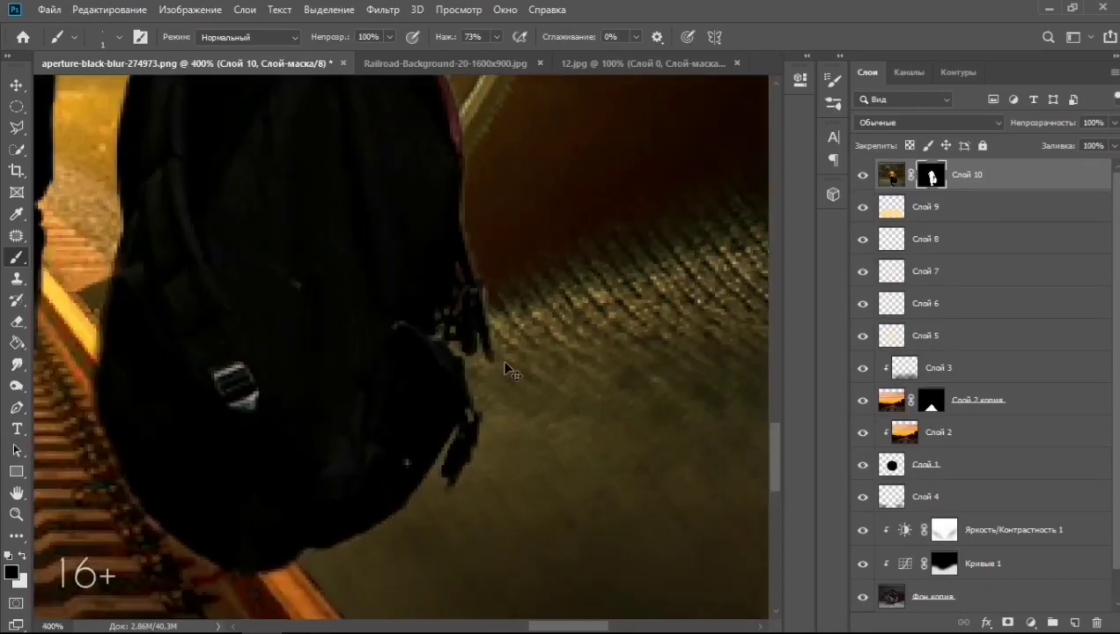
pyautogui.hotkey('ctrl', '0')
# Shrink the man to about a quarter size and set him on the rails inside the lens
pyautogui.hotkey('ctrl', 't')
pyautogui.hotkey('ctrl', '-')
pyautogui.hotkey('ctrl', '-')
pyautogui.moveTo(492, 269); pyautogui.dragTo(458, 317)
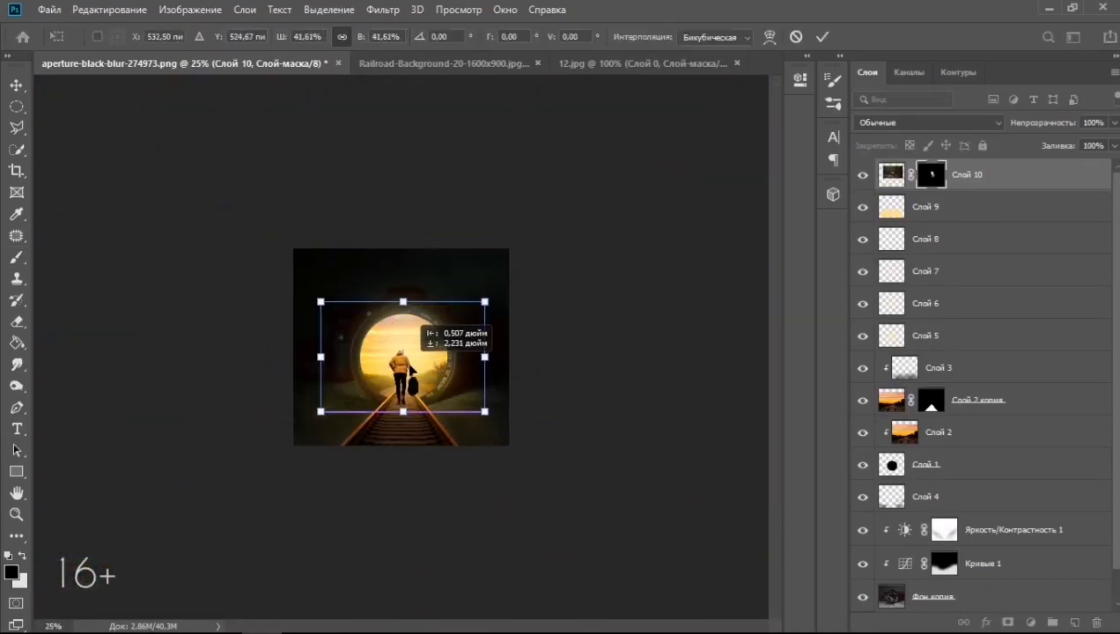
pyautogui.moveTo(409, 343); pyautogui.dragTo(424, 392)
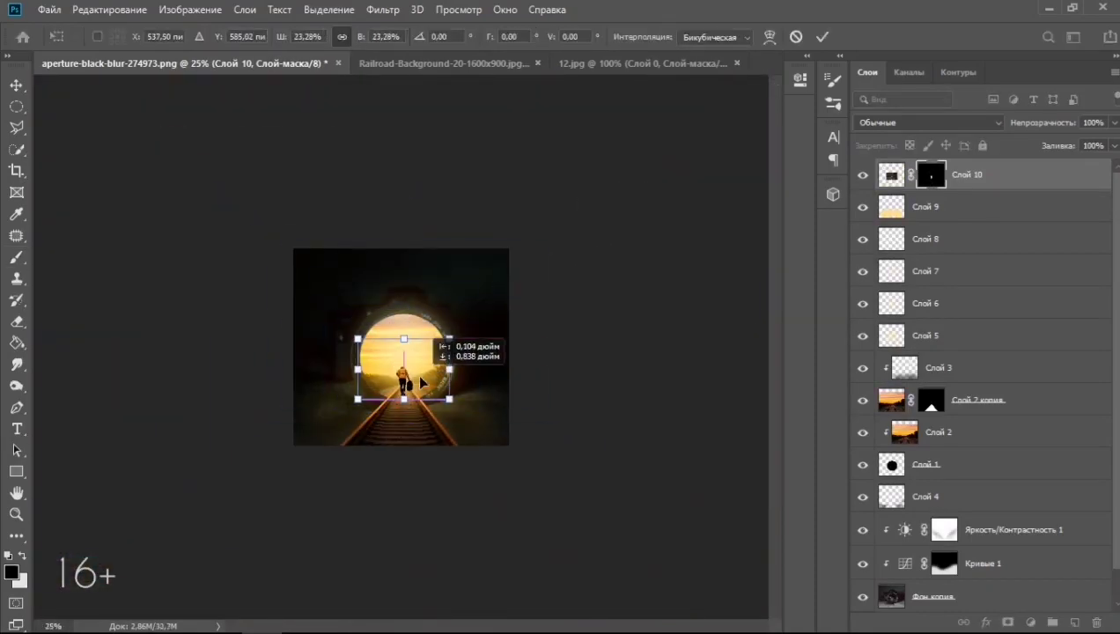
pyautogui.click(822, 38)
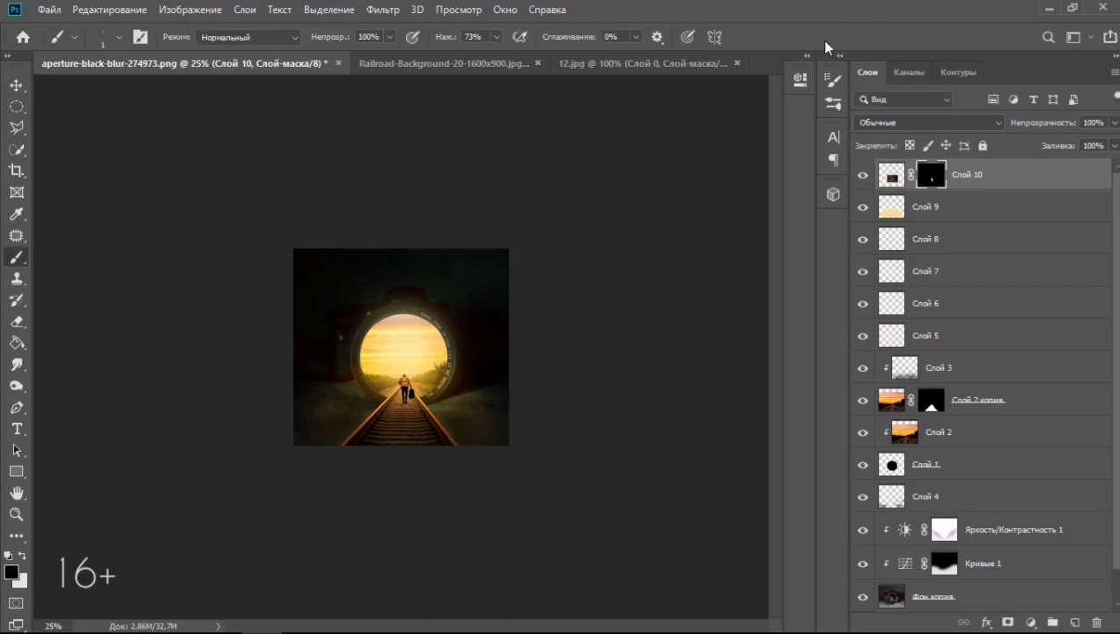
# Target the man's image instead of his mask, enlarge him to about 117%, and nudge him up
pyautogui.hotkey('ctrl', '+')
pyautogui.hotkey('ctrl', '+')
pyautogui.hotkey('ctrl', '+')
pyautogui.hotkey('ctrl', '+')
pyautogui.moveTo(540, 419); pyautogui.dragTo(544, 321)
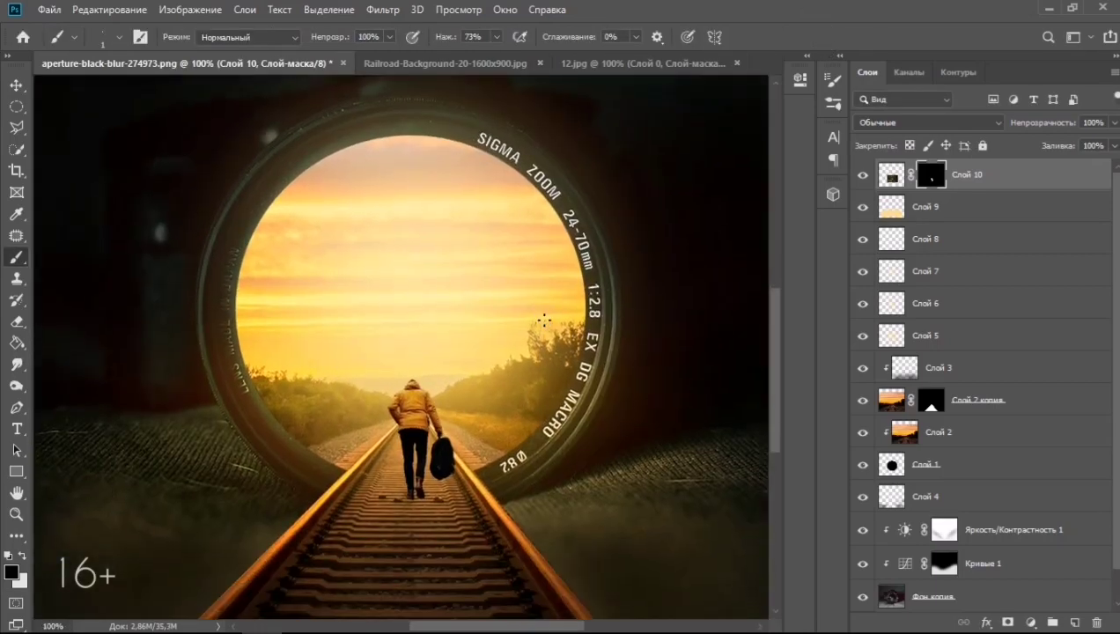
pyautogui.click(891, 176)
pyautogui.hotkey('ctrl', 't')
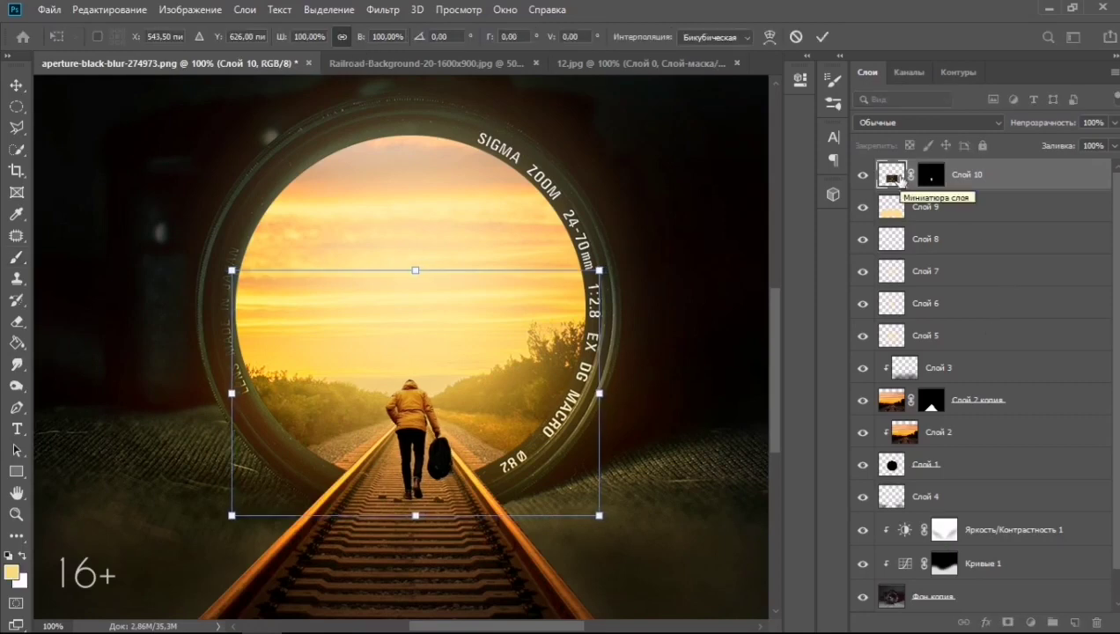
pyautogui.click(821, 36)
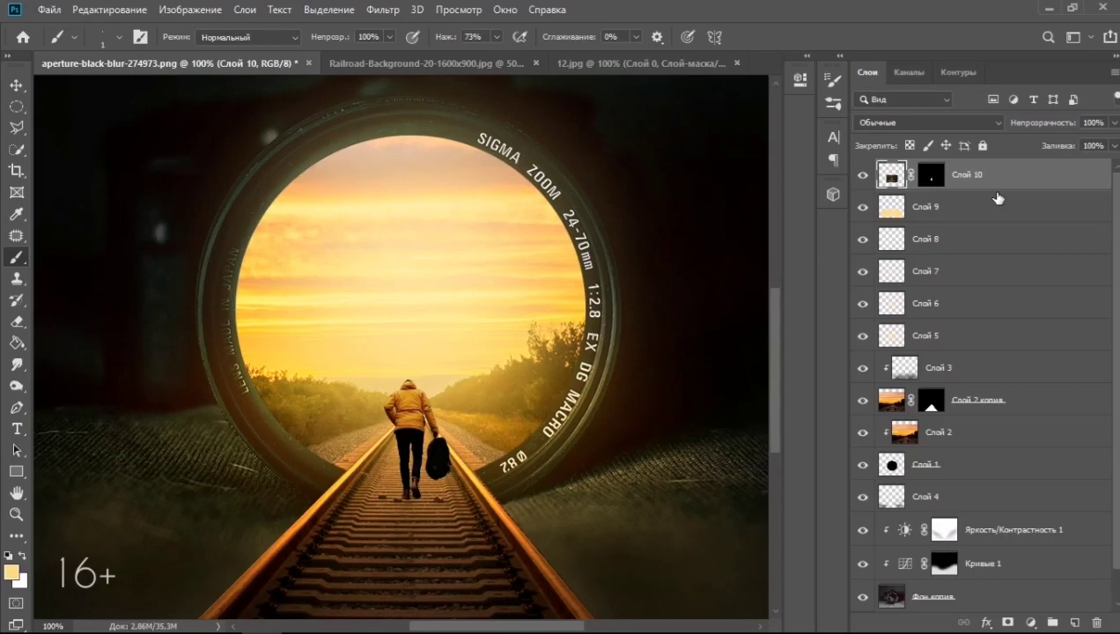
pyautogui.hotkey('ctrl', 't')
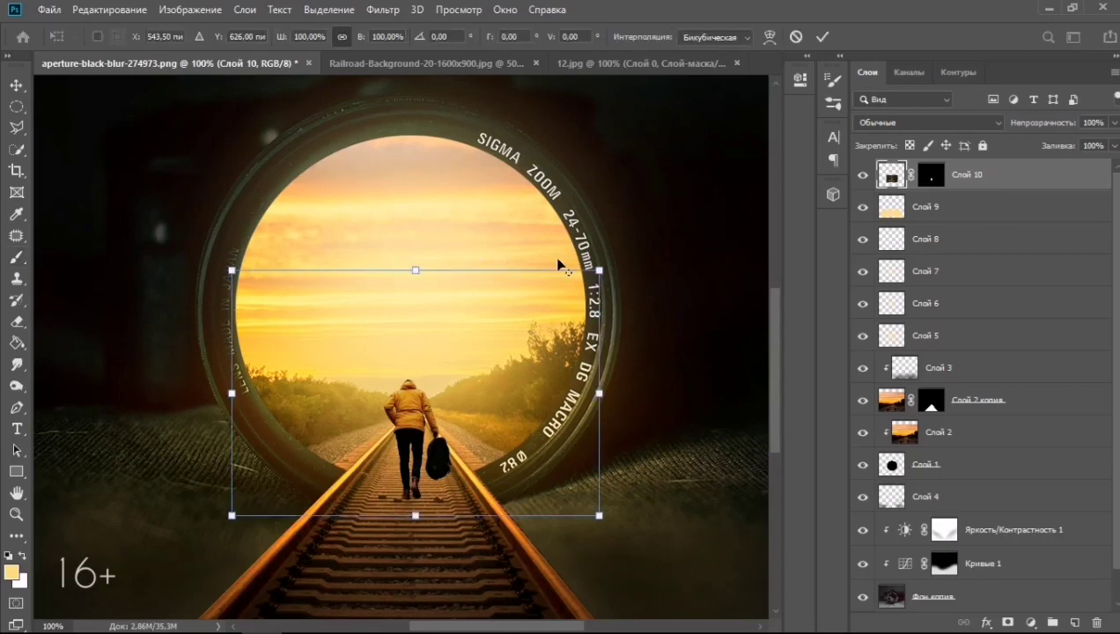
pyautogui.moveTo(598, 270); pyautogui.dragTo(629, 250)
pyautogui.moveTo(408, 423)
pyautogui.mouseDown()
pyautogui.moveTo(410, 403)
pyautogui.moveTo(405, 431)
pyautogui.mouseUp()
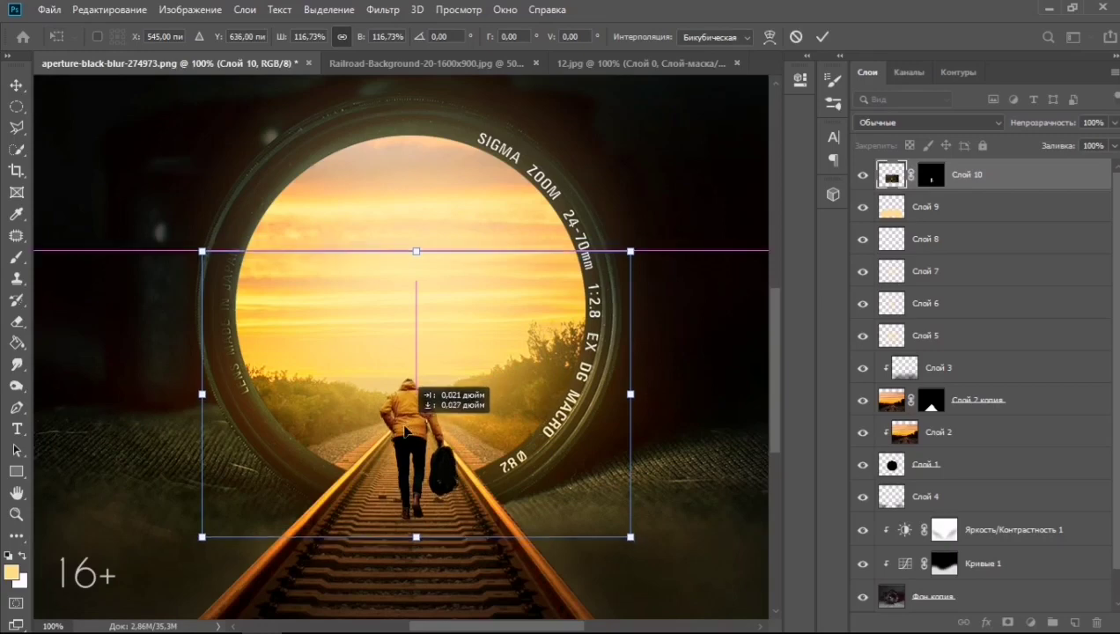
pyautogui.press('Return')
# Shrink the man to around 77% and shift him up and right along the tracks
pyautogui.press('b')
pyautogui.hotkey('ctrl', '-')
pyautogui.hotkey('ctrl', '-')
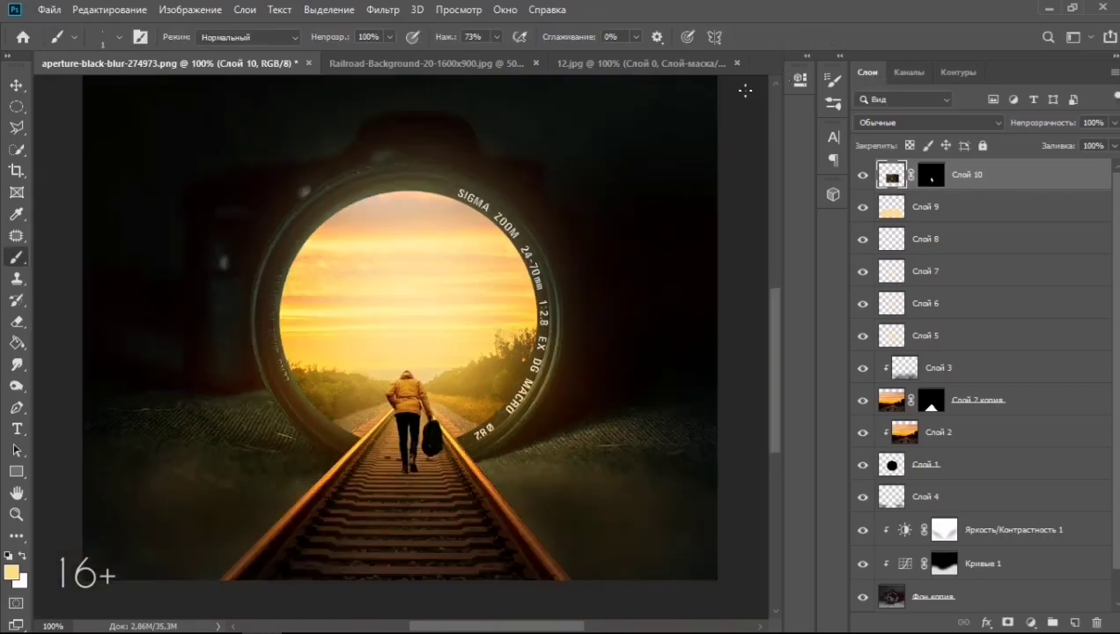
pyautogui.hotkey('ctrl', '+')
pyautogui.hotkey('ctrl', '+')
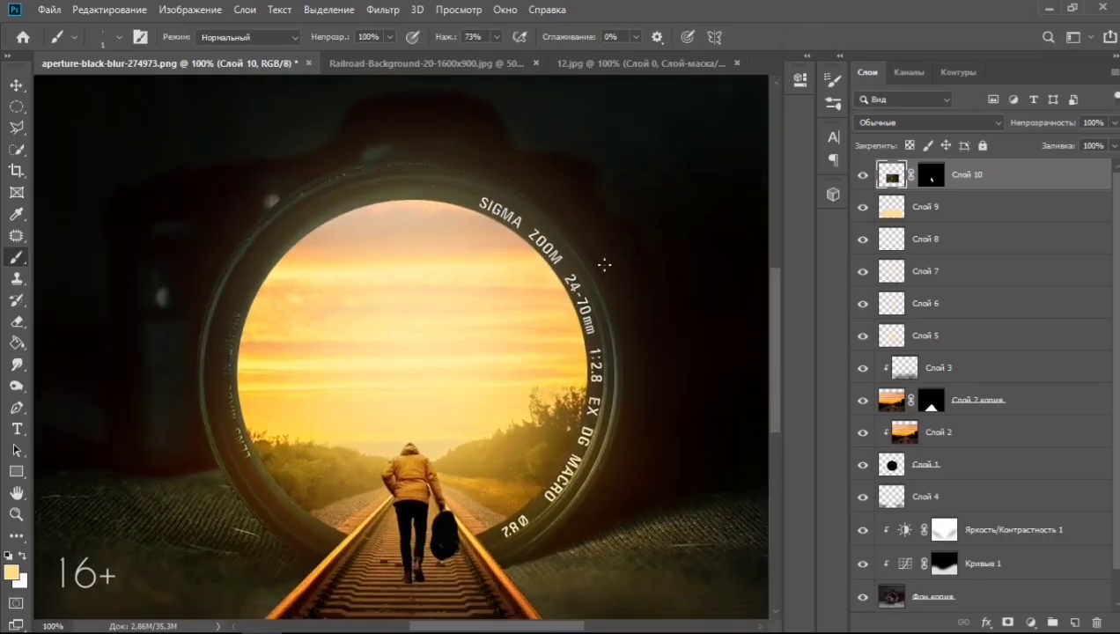
pyautogui.scroll(-3, 677, 310)
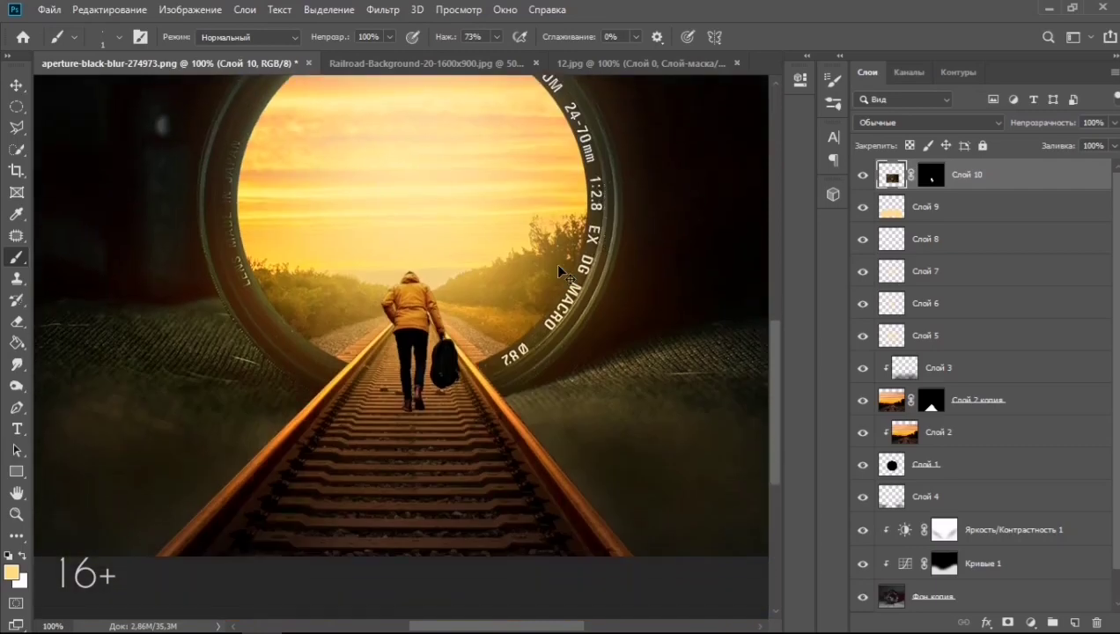
pyautogui.hotkey('ctrl', 't')
pyautogui.moveTo(632, 146); pyautogui.dragTo(605, 214)
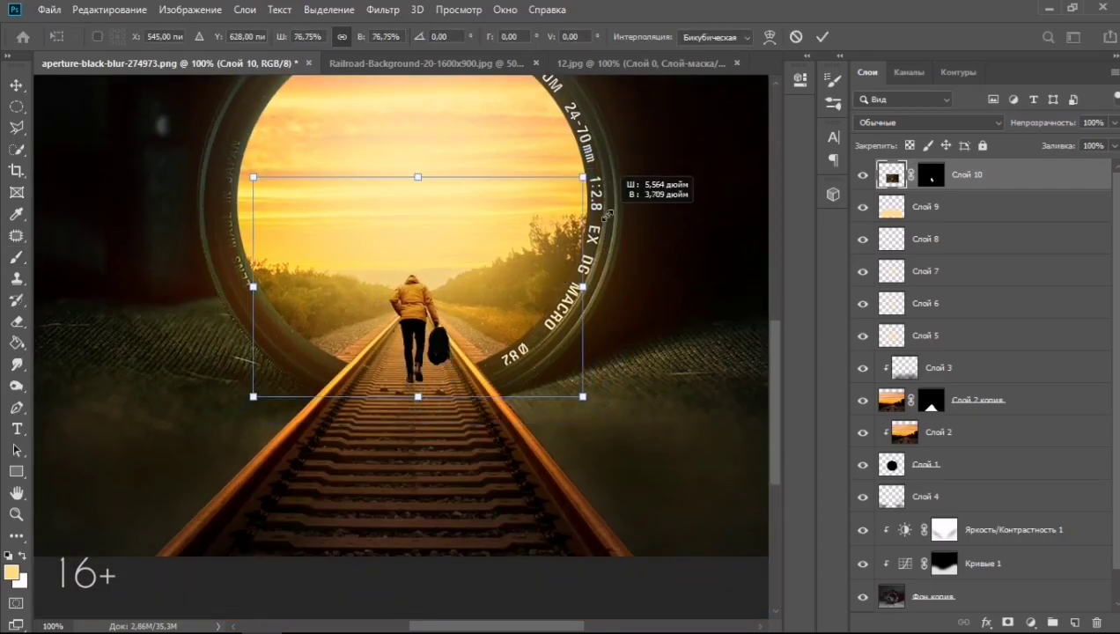
pyautogui.moveTo(560, 199); pyautogui.dragTo(579, 178)
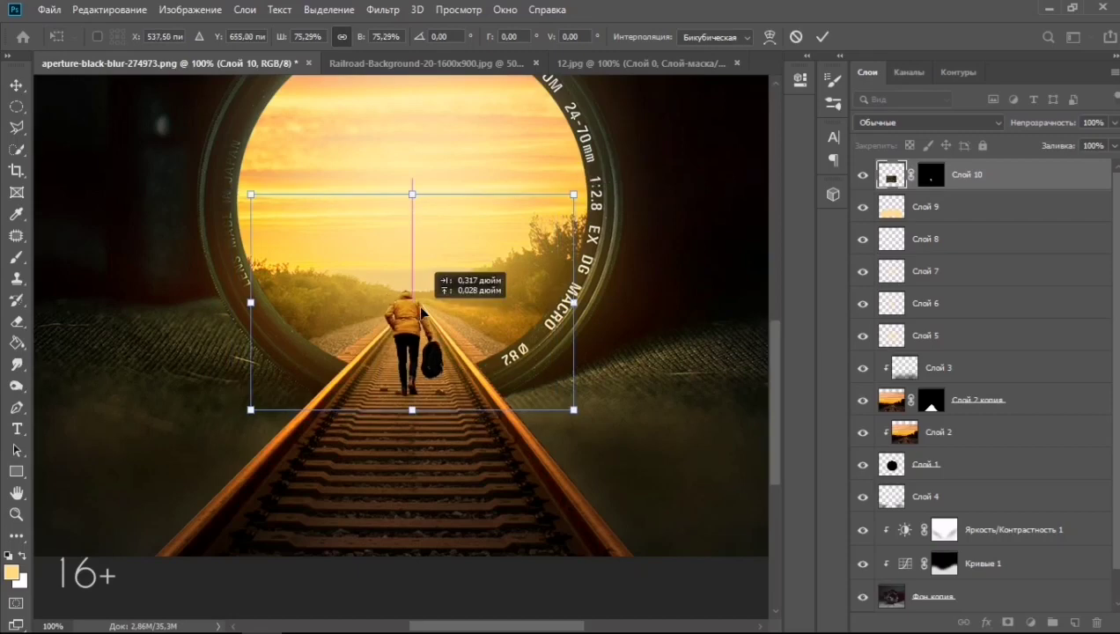
pyautogui.click(822, 37)
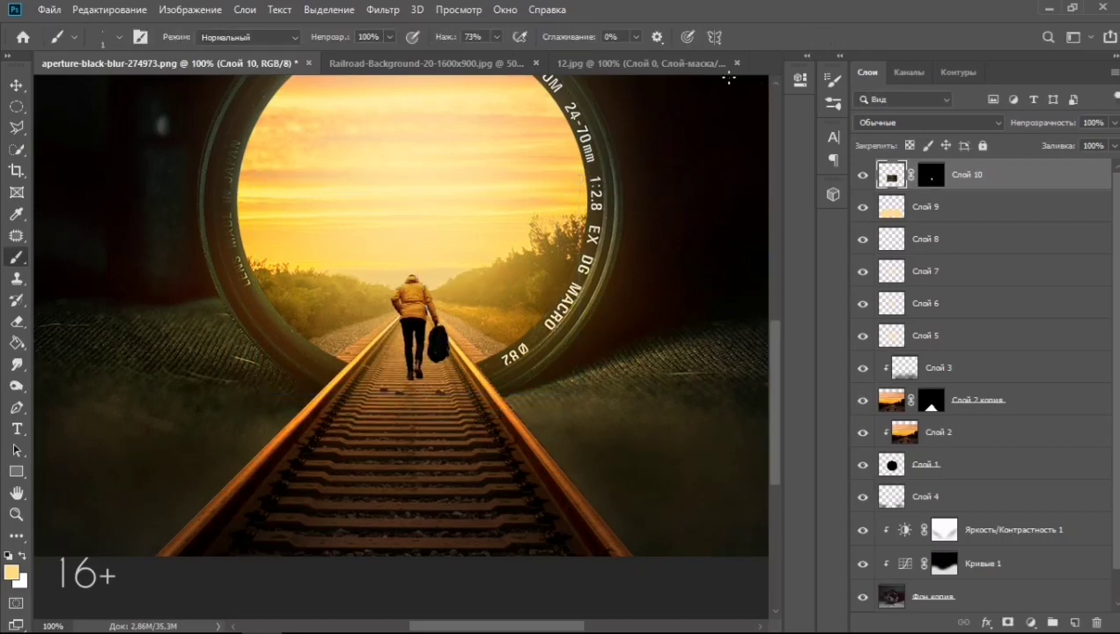
# Enlarge the man slightly to about 105% and commit the final size
pyautogui.hotkey('ctrl', '0')
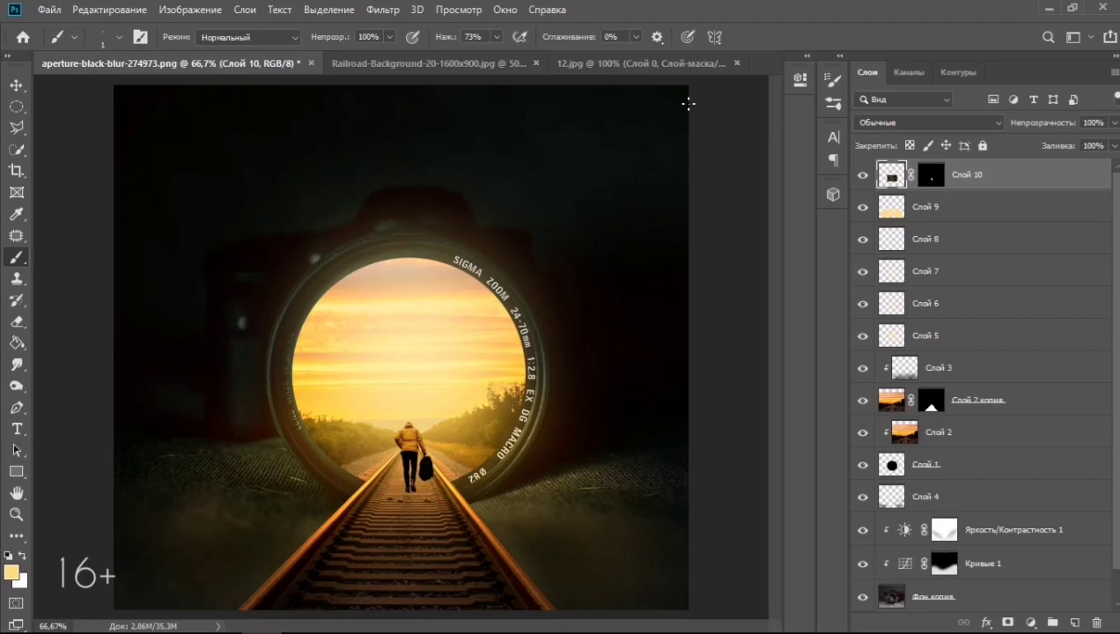
pyautogui.hotkey('ctrl', 't')
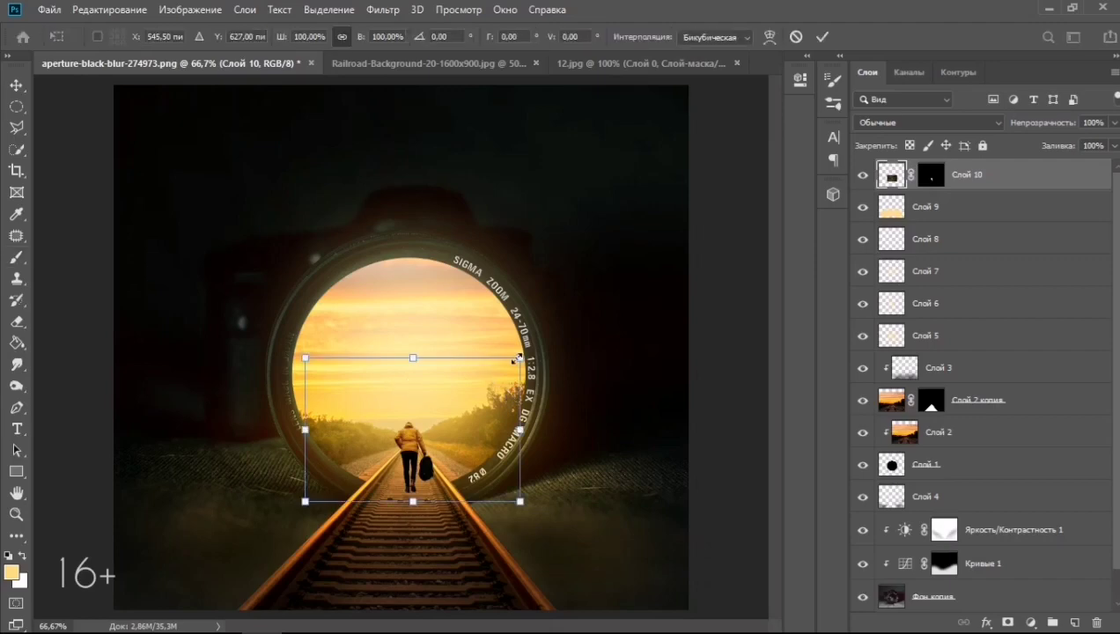
pyautogui.moveTo(517, 358); pyautogui.dragTo(525, 353)
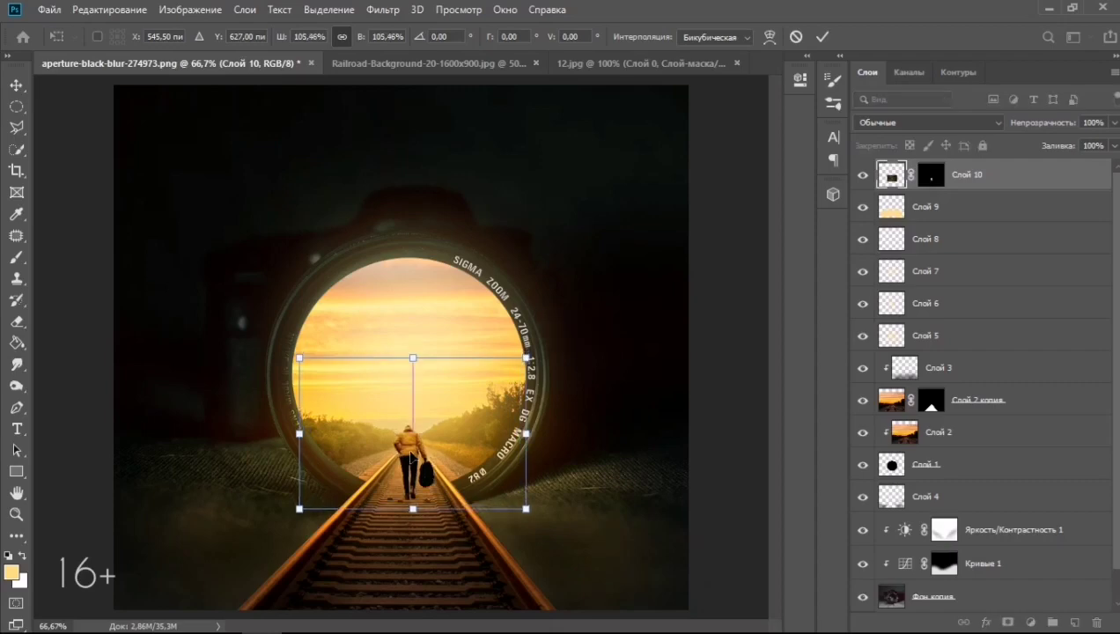
pyautogui.press('Return')
pyautogui.press('b')
pyautogui.hotkey('ctrl', '-')
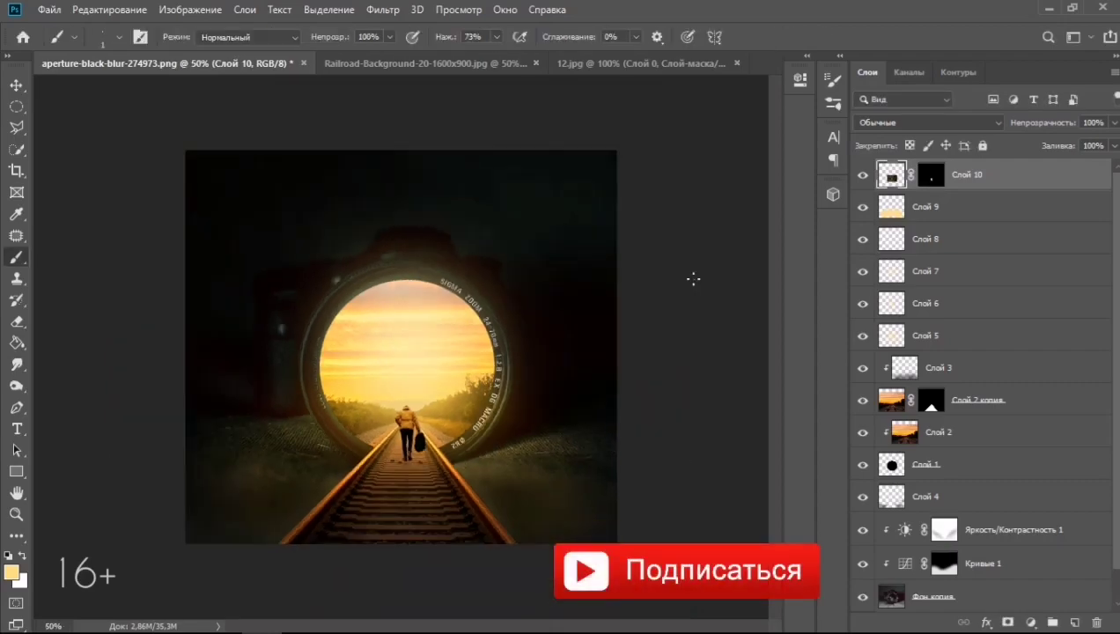
pyautogui.hotkey('ctrl', '+')
pyautogui.hotkey('ctrl', '+')
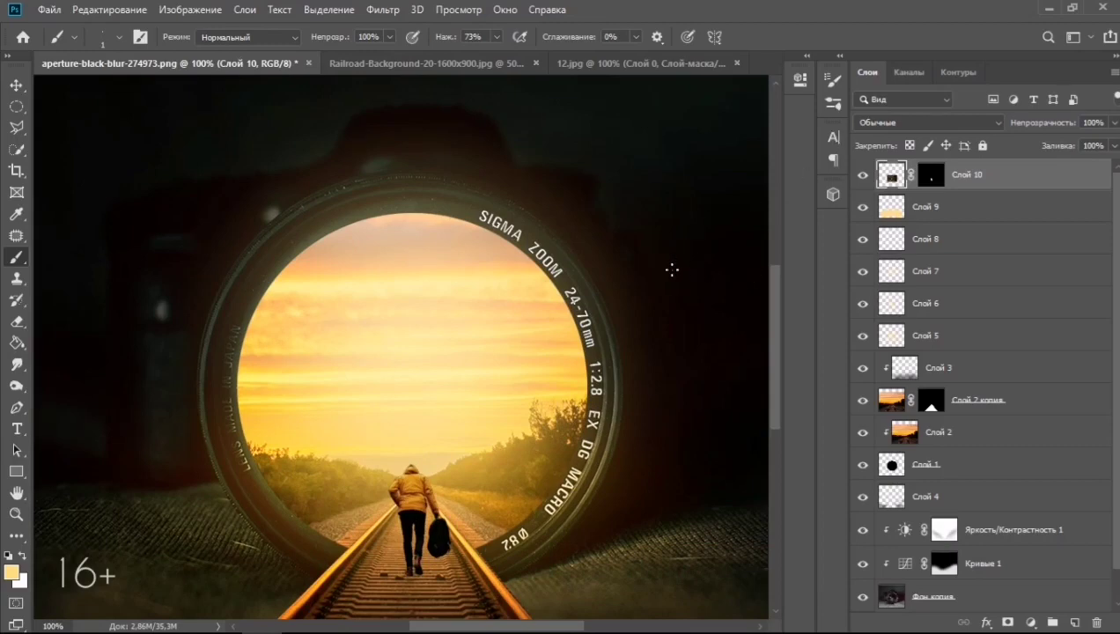
# Add a new empty layer clipped to the man's layer Слой 10
pyautogui.click(1074, 623)
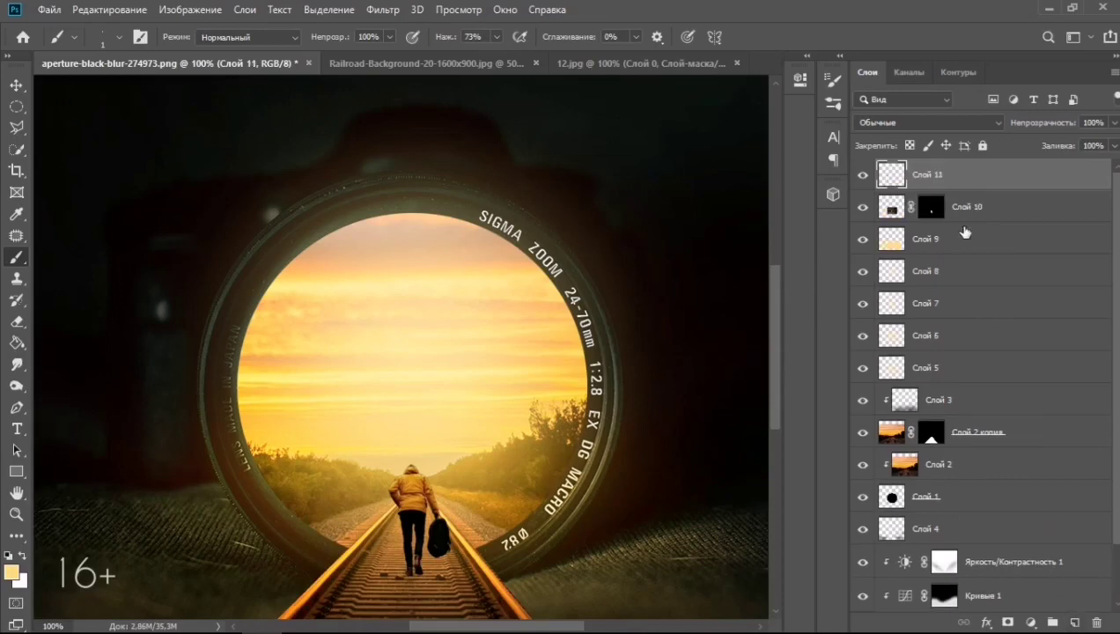
pyautogui.rightClick(946, 176)
pyautogui.click(704, 310)
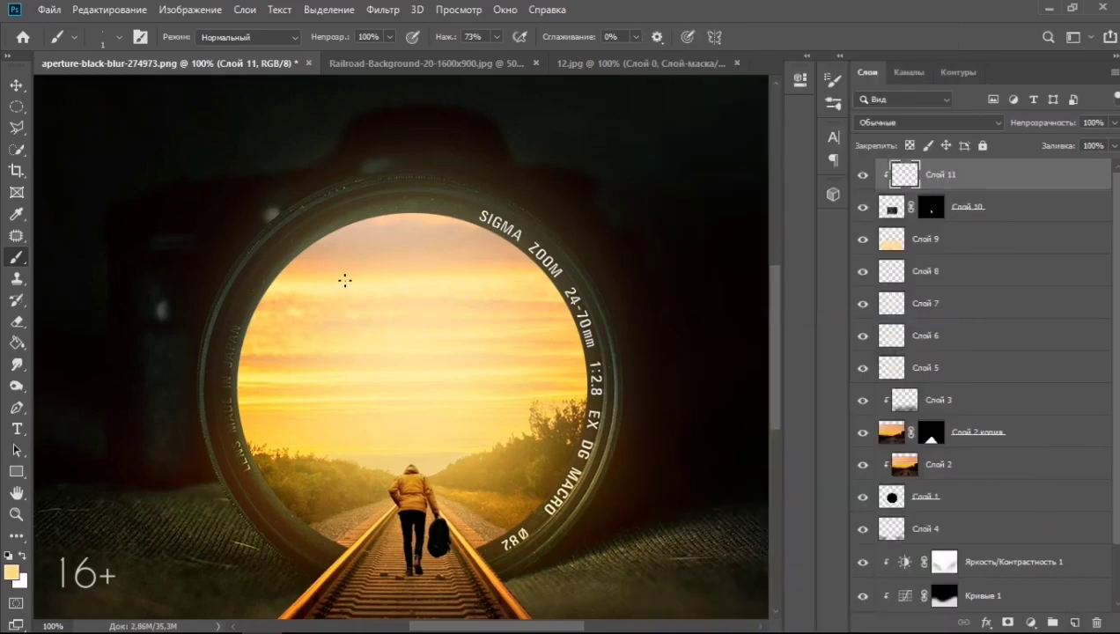
# Fill the new layer with 50% gray and set its blend mode to Overlay
pyautogui.hotkey('shift', 'F5')
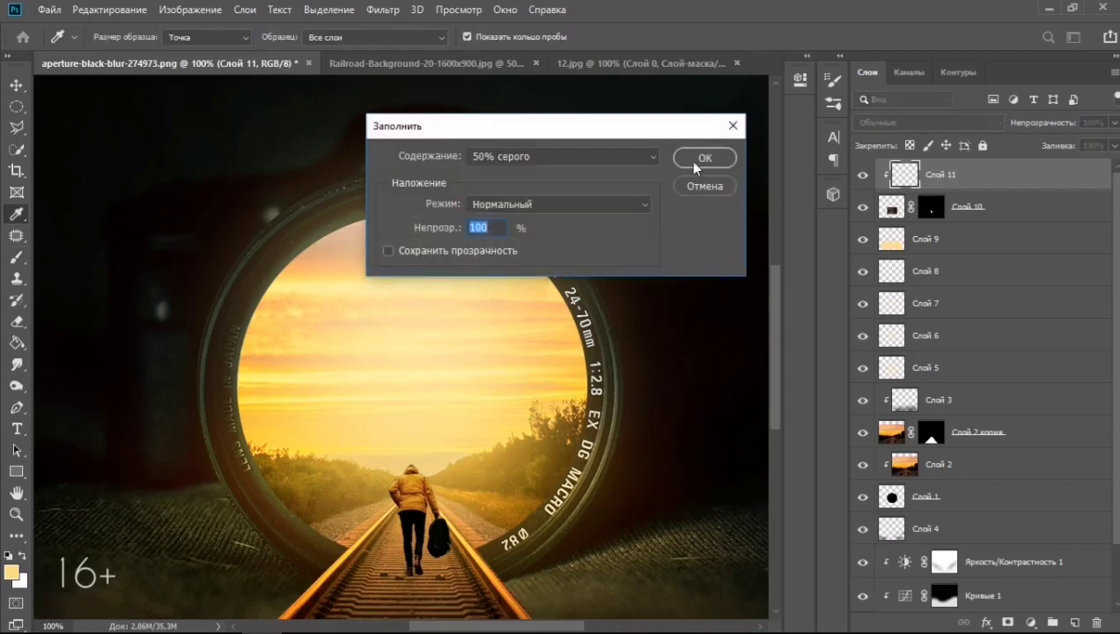
pyautogui.click(700, 155)
pyautogui.click(929, 122)
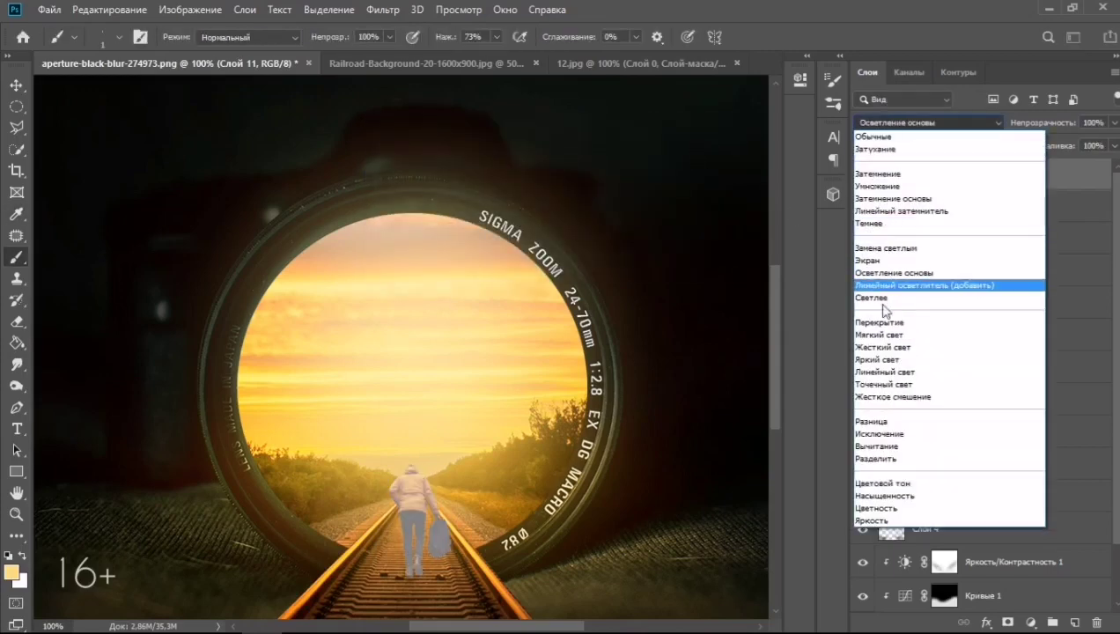
pyautogui.click(898, 322)
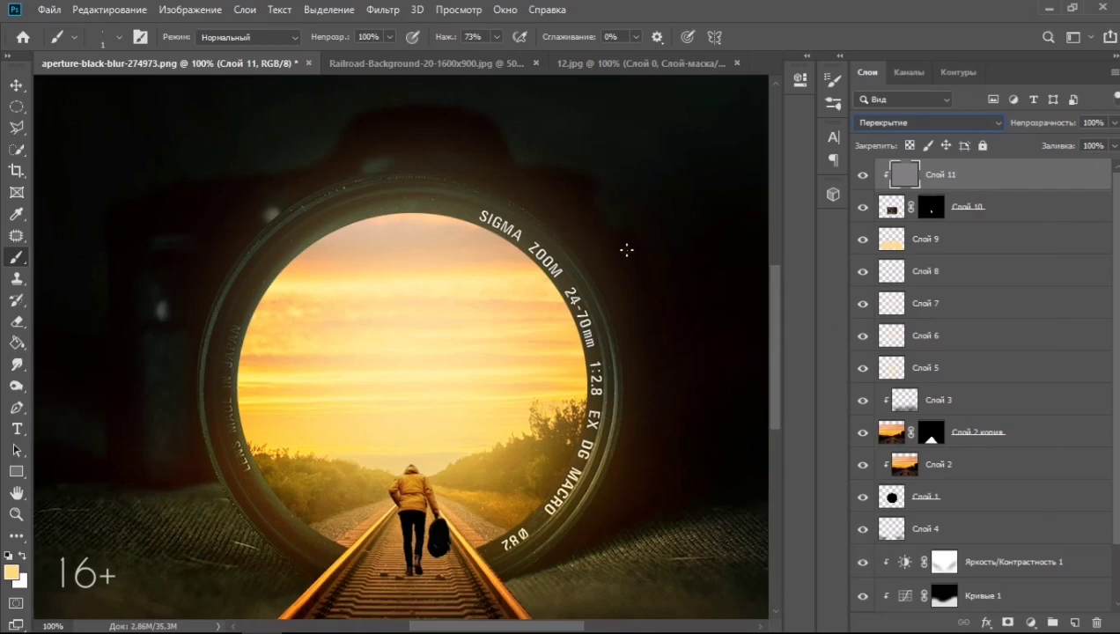
# Duplicate the walking man layer Слой 10
pyautogui.press('v')
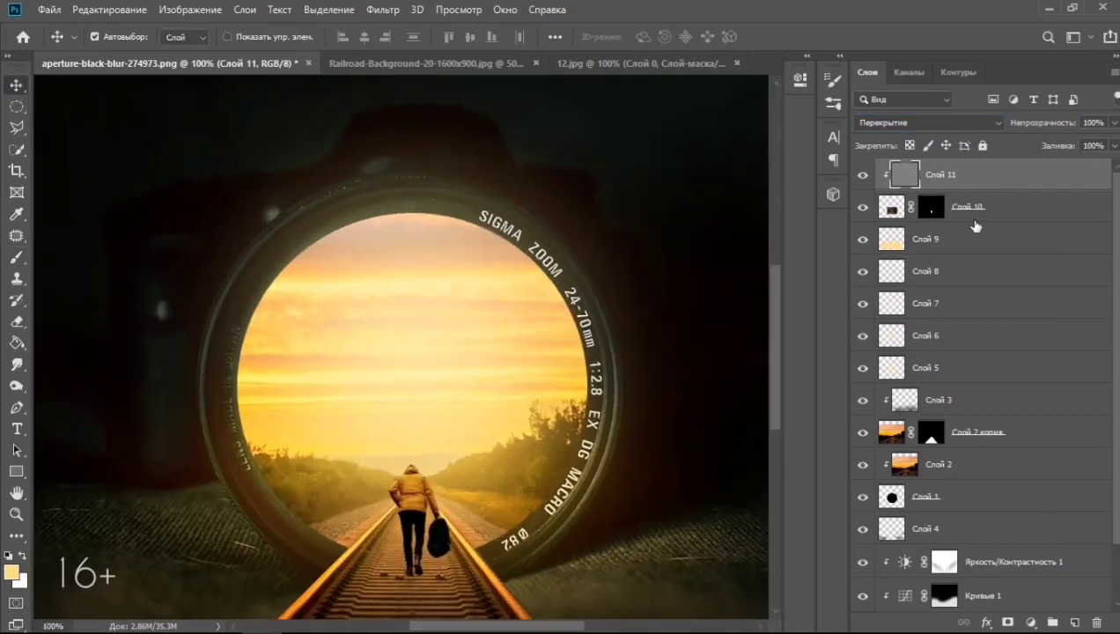
pyautogui.click(902, 212)
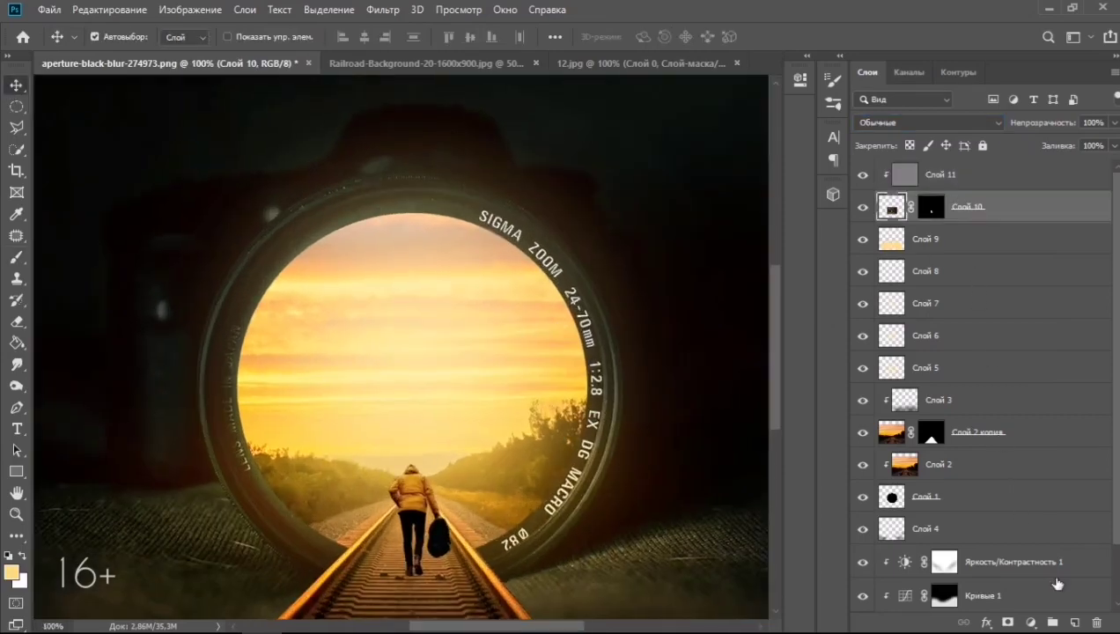
pyautogui.rightClick(972, 206)
pyautogui.click(731, 116)
pyautogui.click(729, 172)
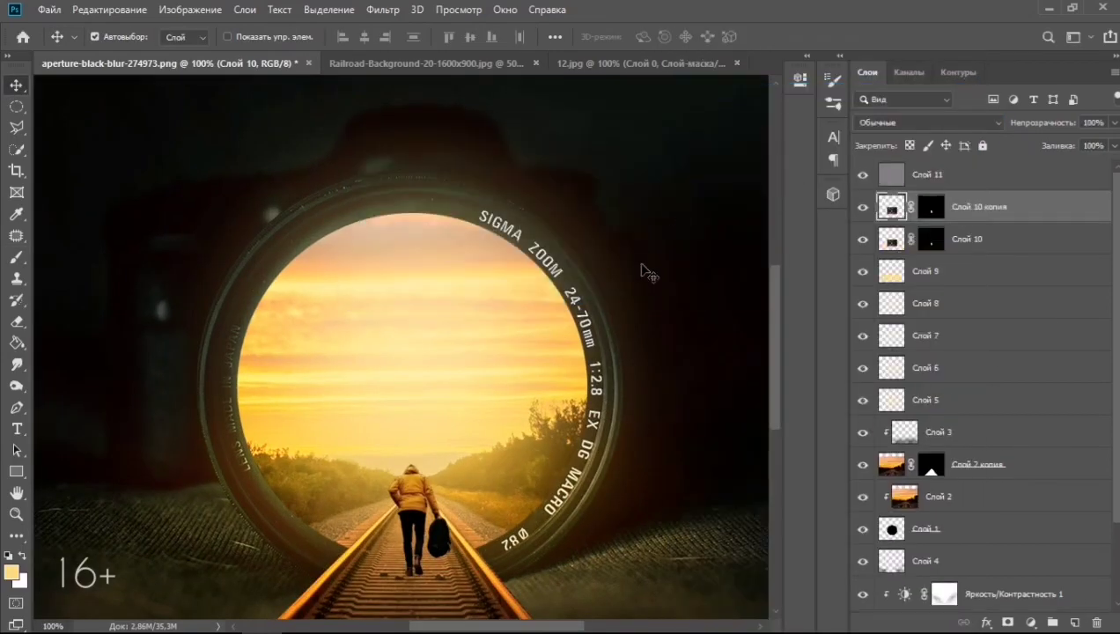
pyautogui.scroll(-1, 648, 274)
# Flip the copy vertically and place it directly beneath the man's feet
pyautogui.hotkey('ctrl', 't')
pyautogui.rightClick(412, 476)
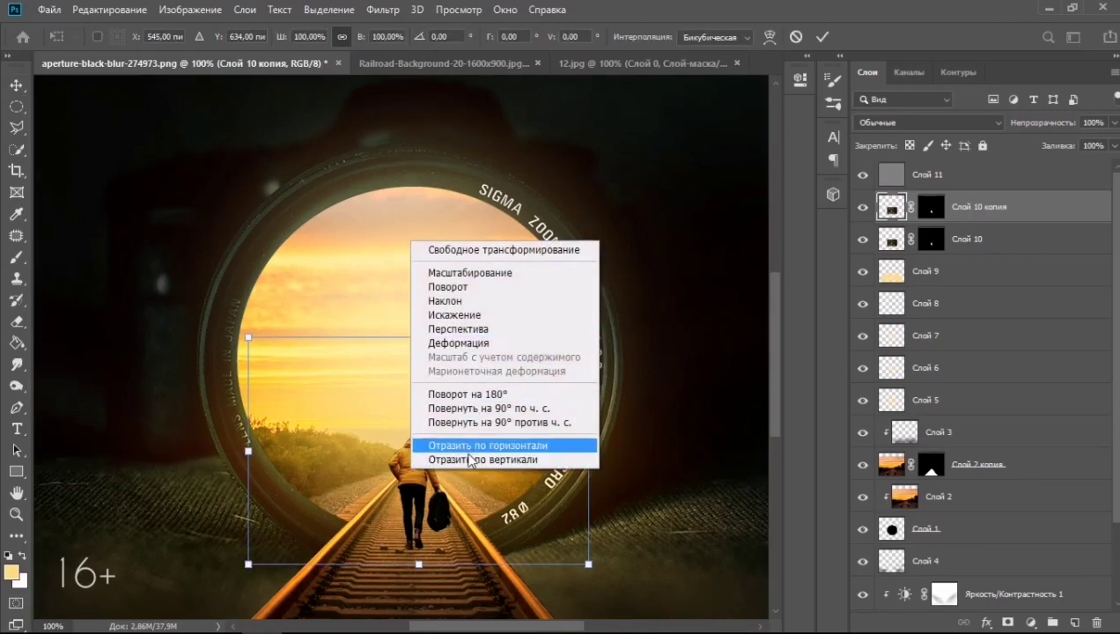
pyautogui.click(469, 459)
pyautogui.moveTo(423, 429); pyautogui.dragTo(421, 620)
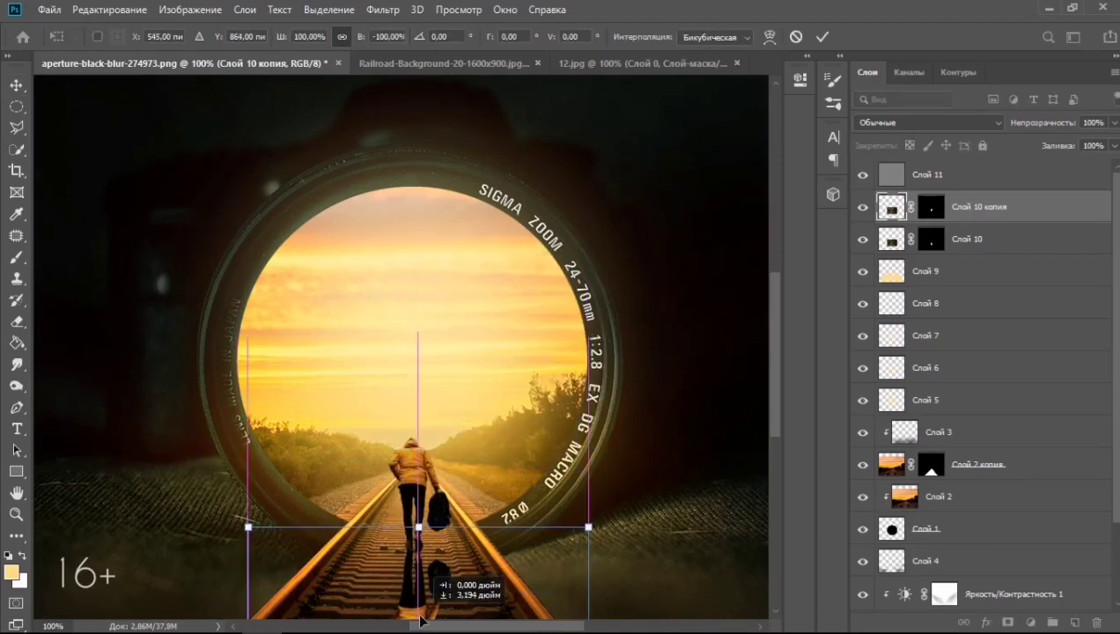
pyautogui.moveTo(420, 621); pyautogui.dragTo(420, 618)
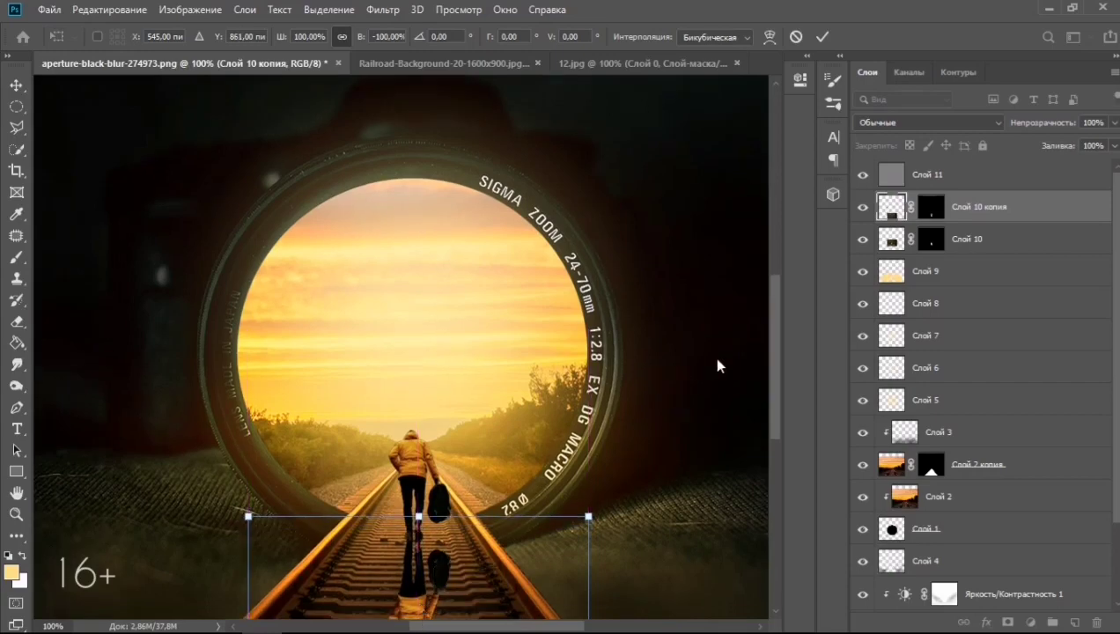
pyautogui.hotkey('ctrl', '-')
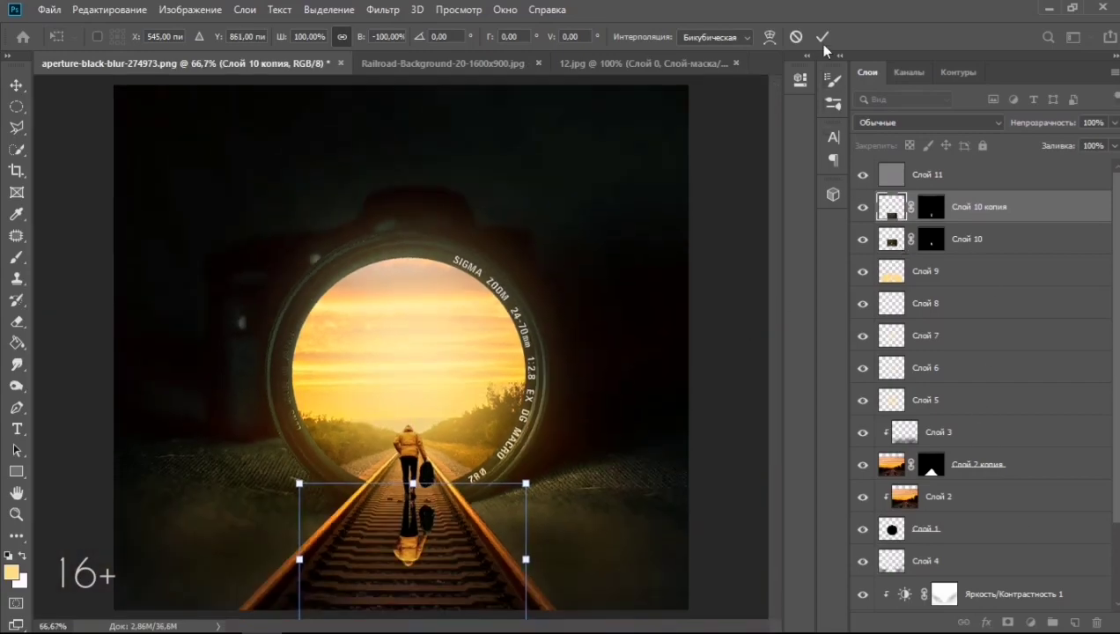
pyautogui.click(821, 37)
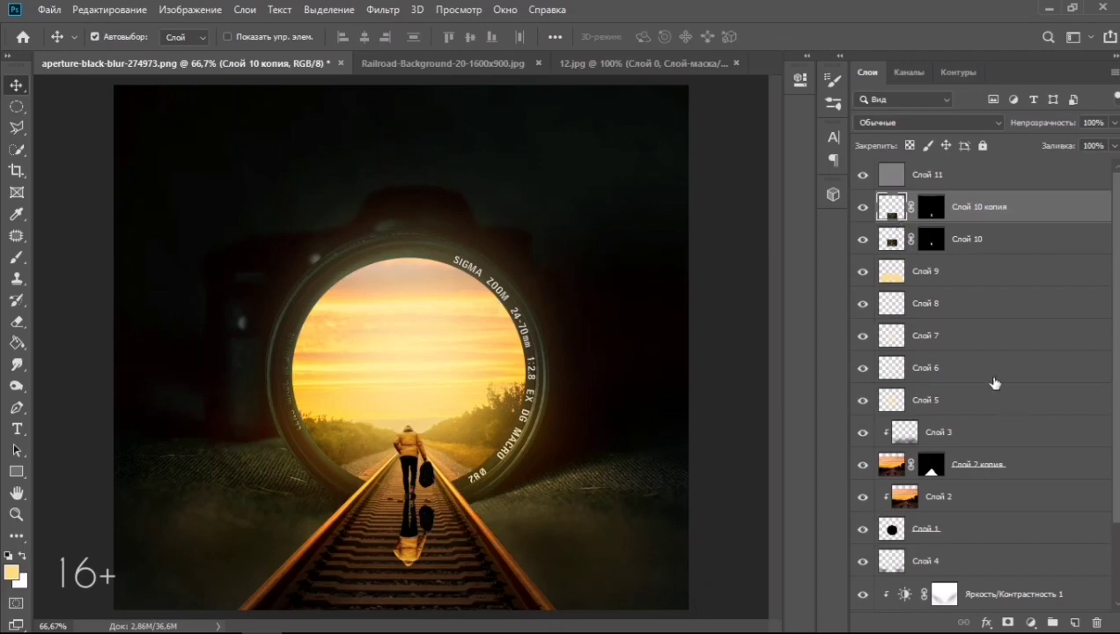
# Add a clipped Hue/Saturation layer with Lightness -100 to turn the flipped copy black
pyautogui.click(1031, 622)
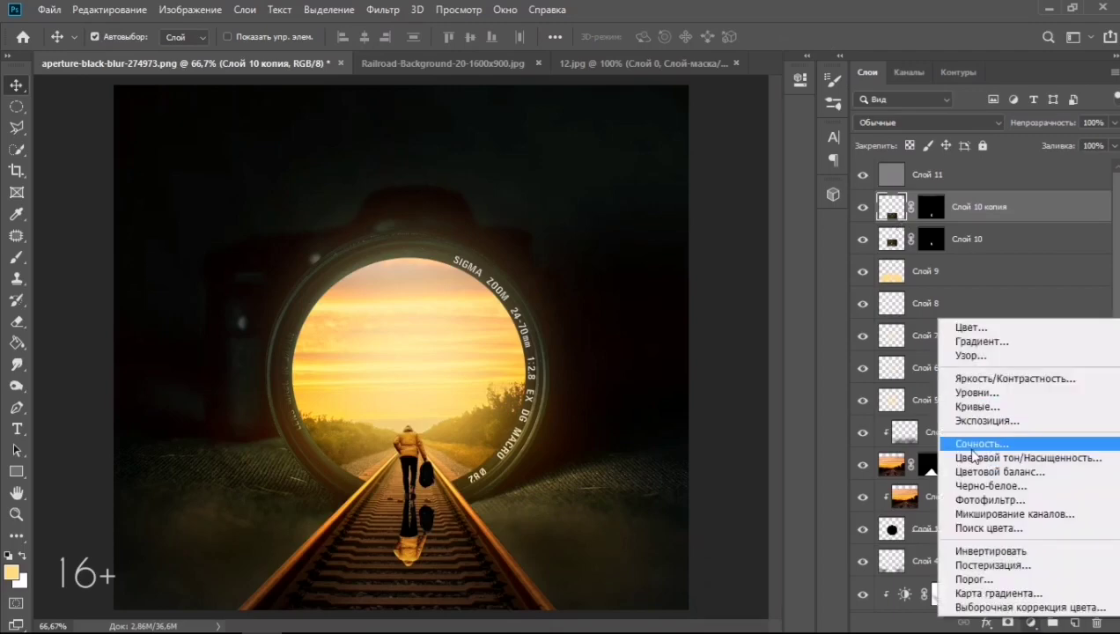
pyautogui.click(974, 457)
pyautogui.click(657, 352)
pyautogui.moveTo(659, 255); pyautogui.dragTo(536, 252)
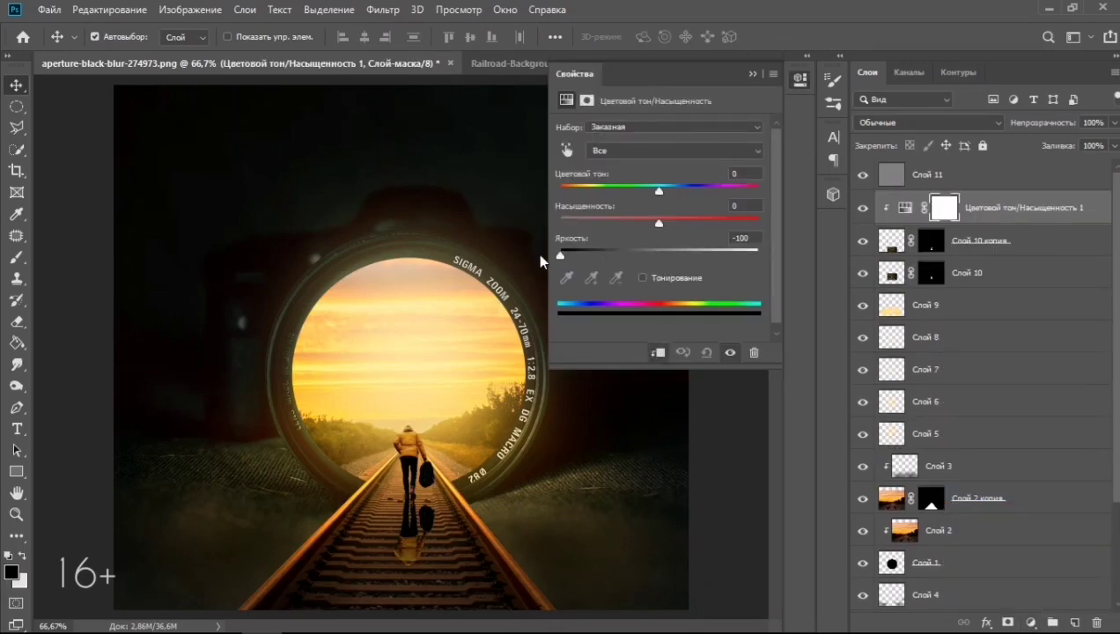
pyautogui.click(752, 73)
# Apply a Gaussian Blur of about 4.7 px to the flipped shadow layer Слой 10 копия
pyautogui.click(1017, 251)
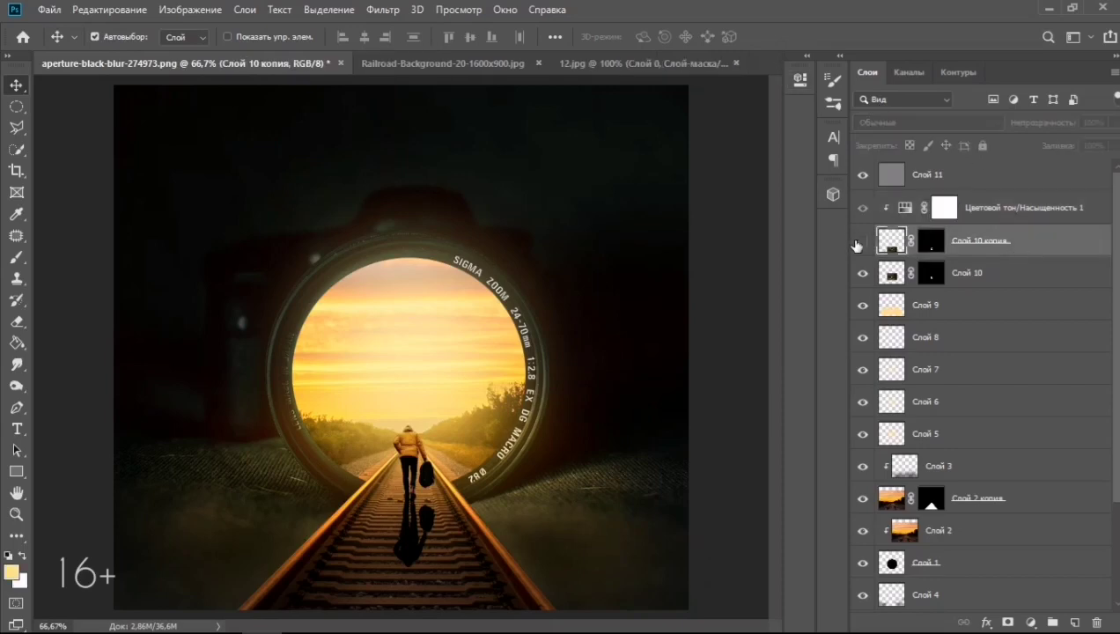
pyautogui.click(382, 10)
pyautogui.moveTo(398, 259)
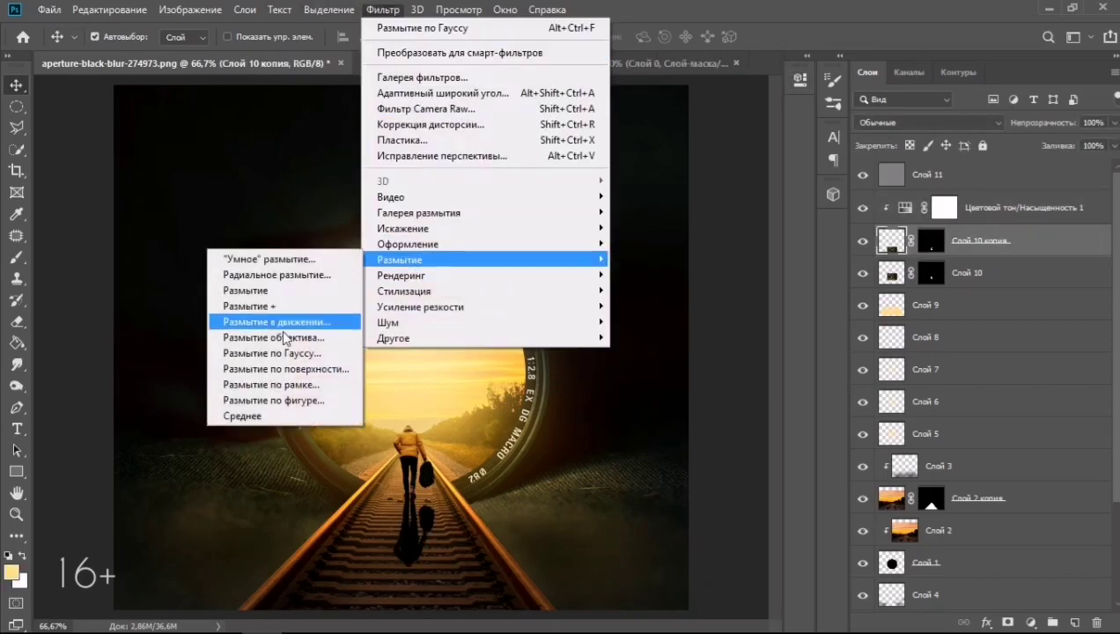
pyautogui.click(255, 339)
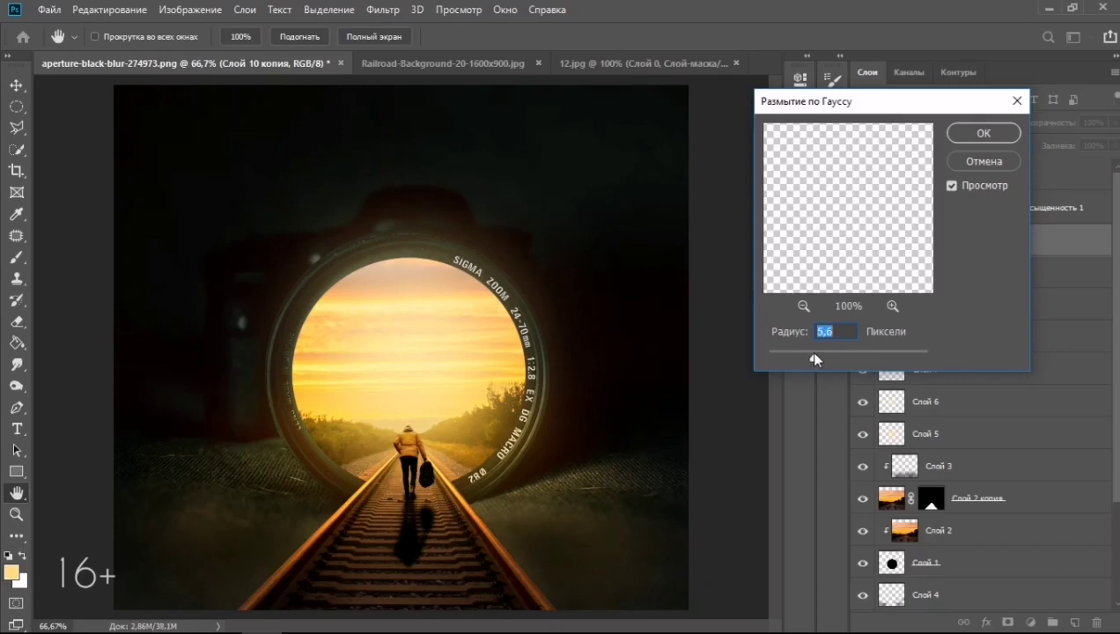
pyautogui.moveTo(811, 359); pyautogui.dragTo(803, 351)
pyautogui.click(984, 132)
# Stretch the shadow to about 124%, longer and wider down the rails
pyautogui.hotkey('ctrl', '-')
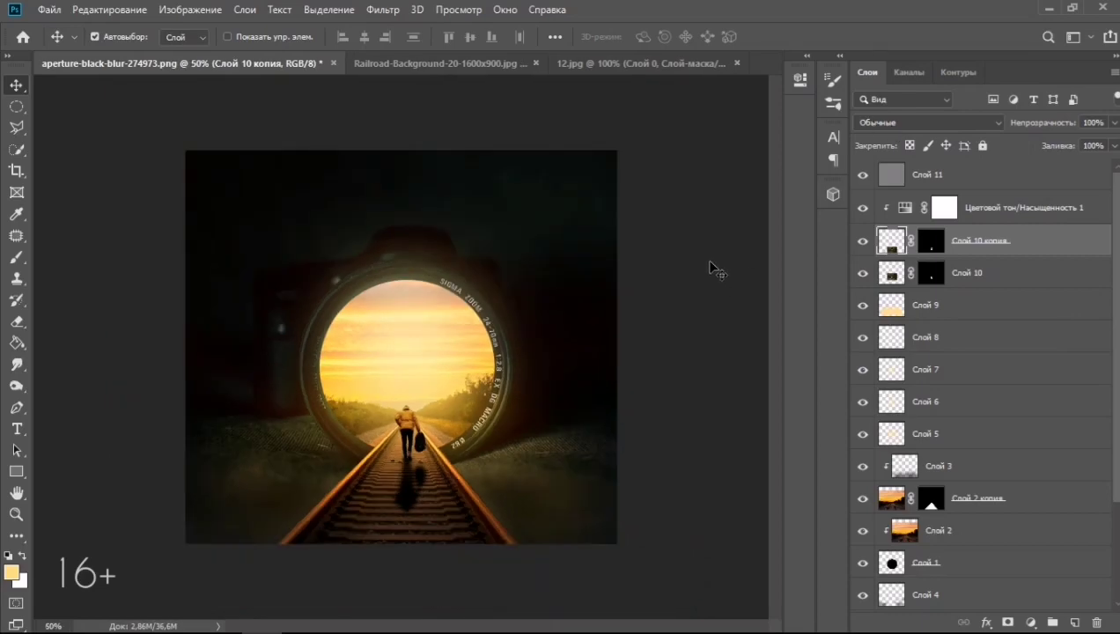
pyautogui.hotkey('ctrl', 't')
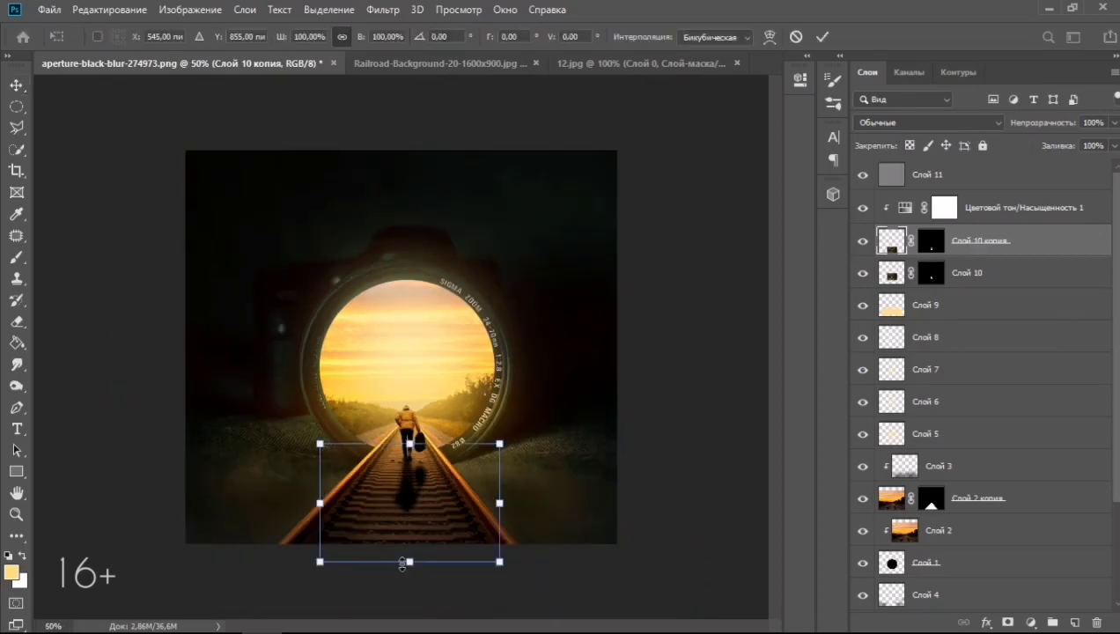
pyautogui.moveTo(403, 563); pyautogui.dragTo(409, 590)
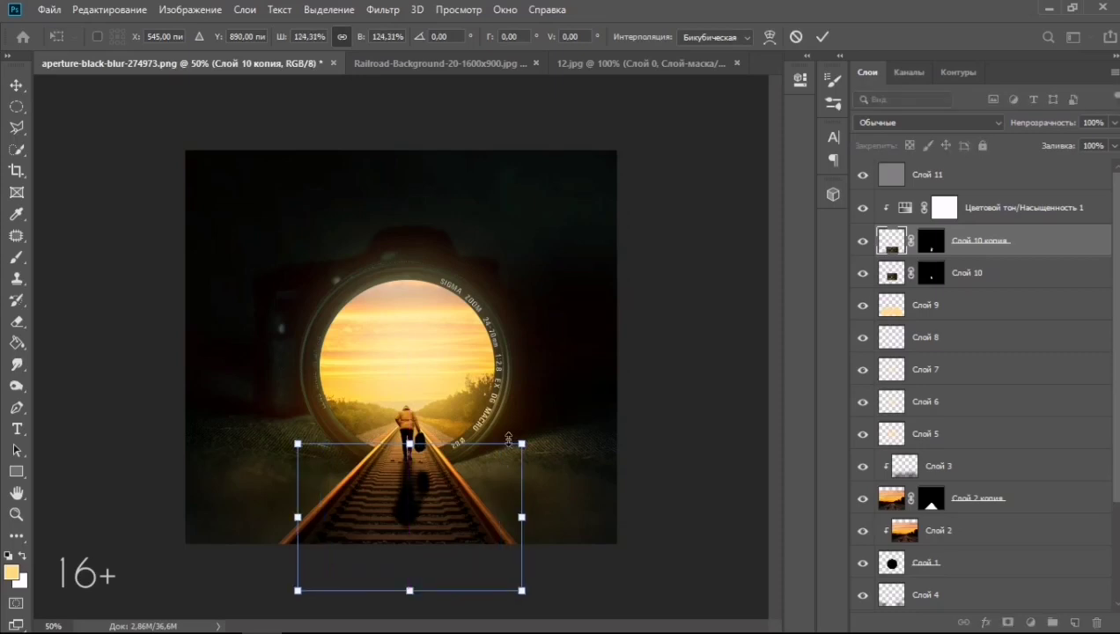
pyautogui.click(960, 172)
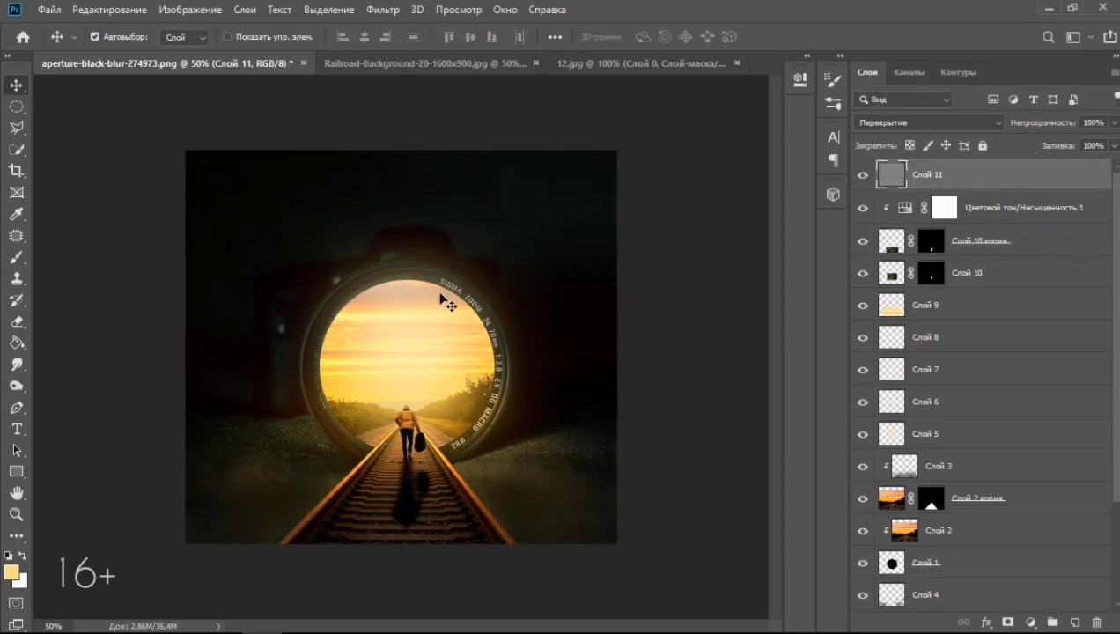
# Add a new empty layer on top and take a brush with default black and white colours
pyautogui.click(1074, 622)
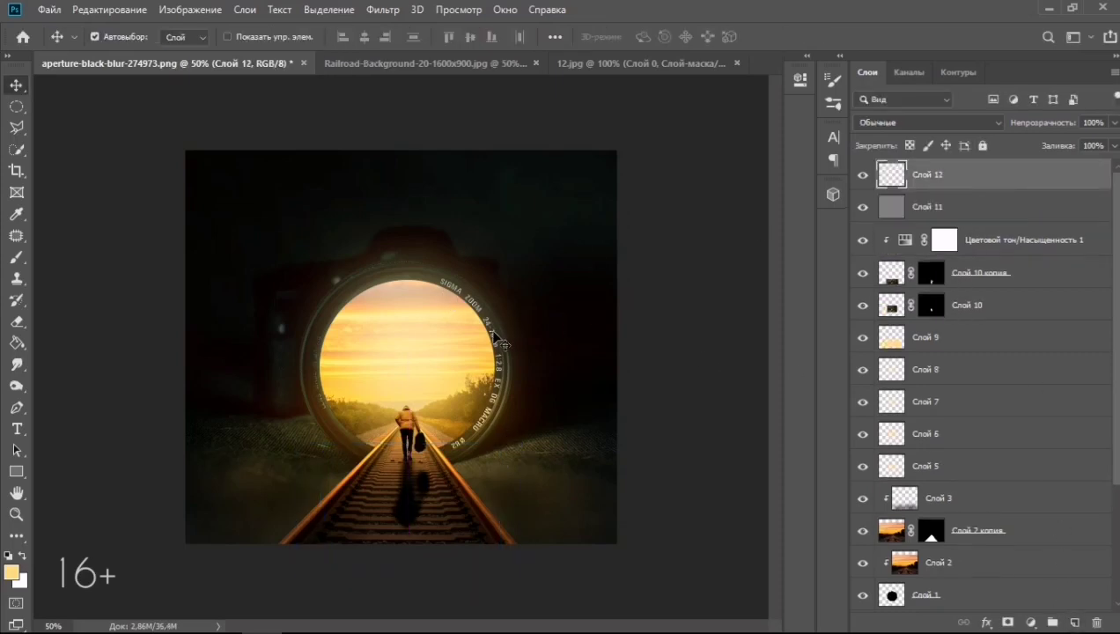
pyautogui.scroll(3, 405, 405)
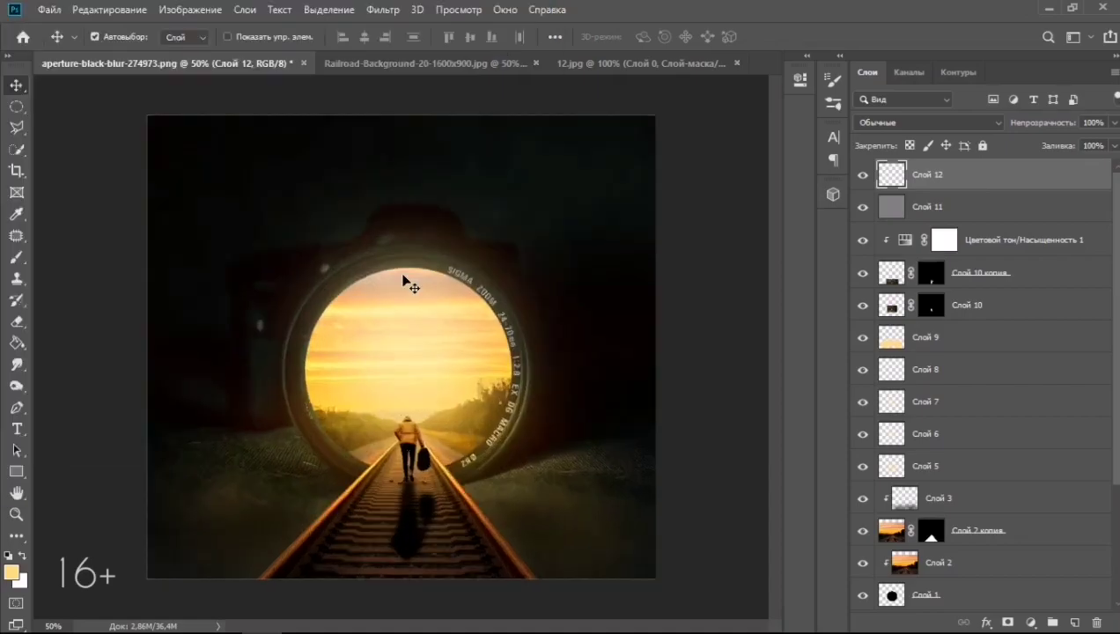
pyautogui.scroll(1, 544, 207)
pyautogui.scroll(1, 544, 207)
pyautogui.scroll(1, 543, 207)
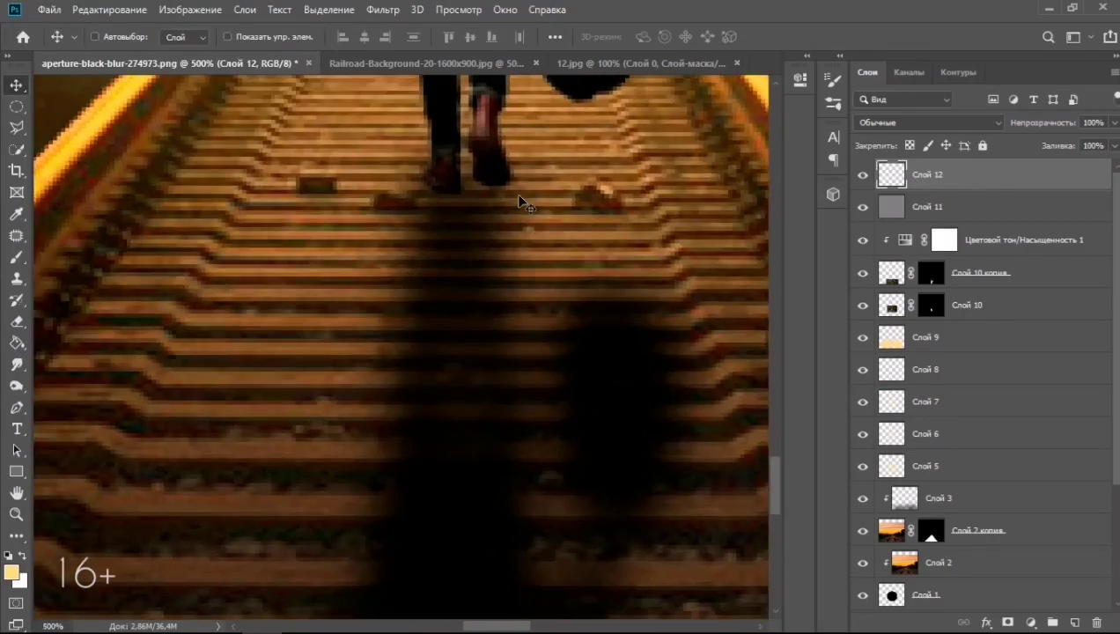
pyautogui.scroll(1, 544, 206)
pyautogui.scroll(1, 544, 207)
pyautogui.press('b')
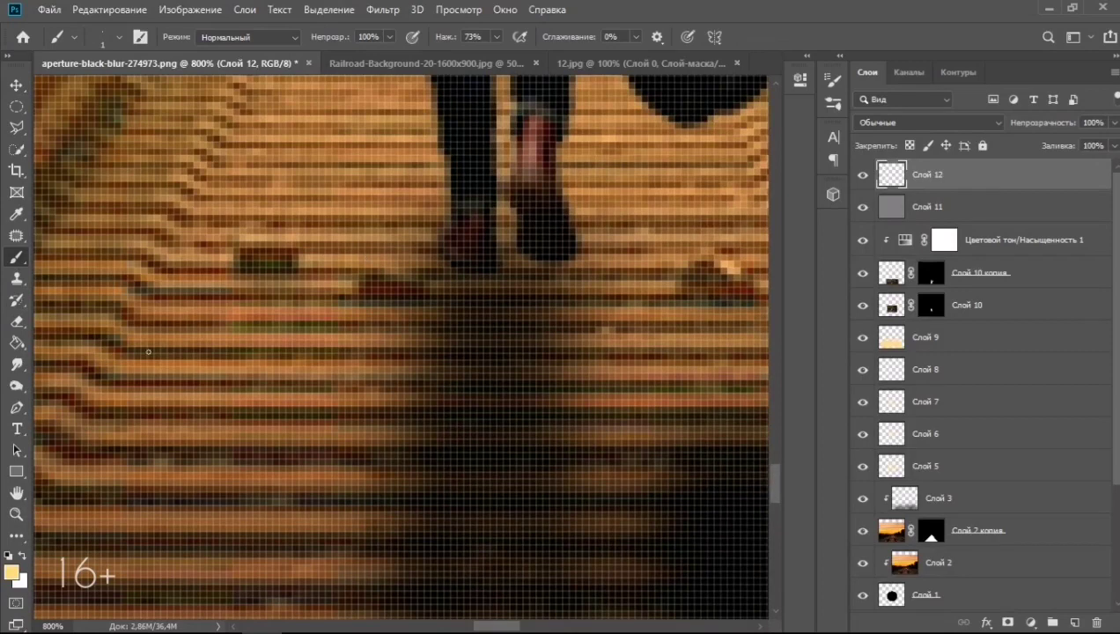
pyautogui.press('d')
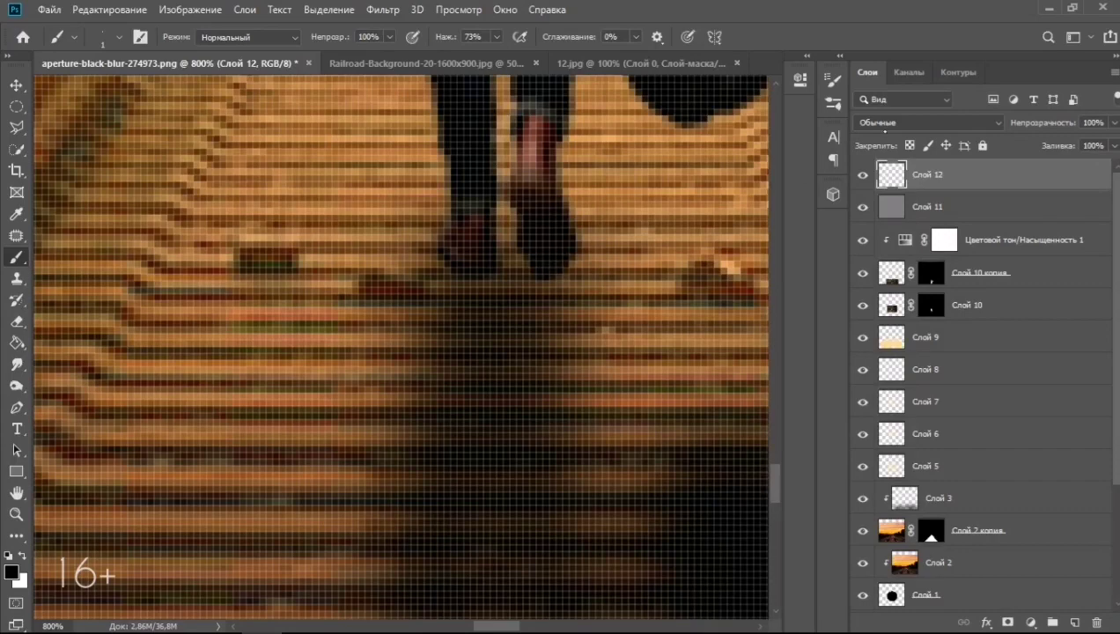
# Set the new layer to Soft Light blending with 49% fill
pyautogui.click(880, 123)
pyautogui.click(889, 327)
pyautogui.press('v')
pyautogui.hotkey('ctrl', '-')
pyautogui.hotkey('ctrl', '-')
pyautogui.hotkey('ctrl', '-')
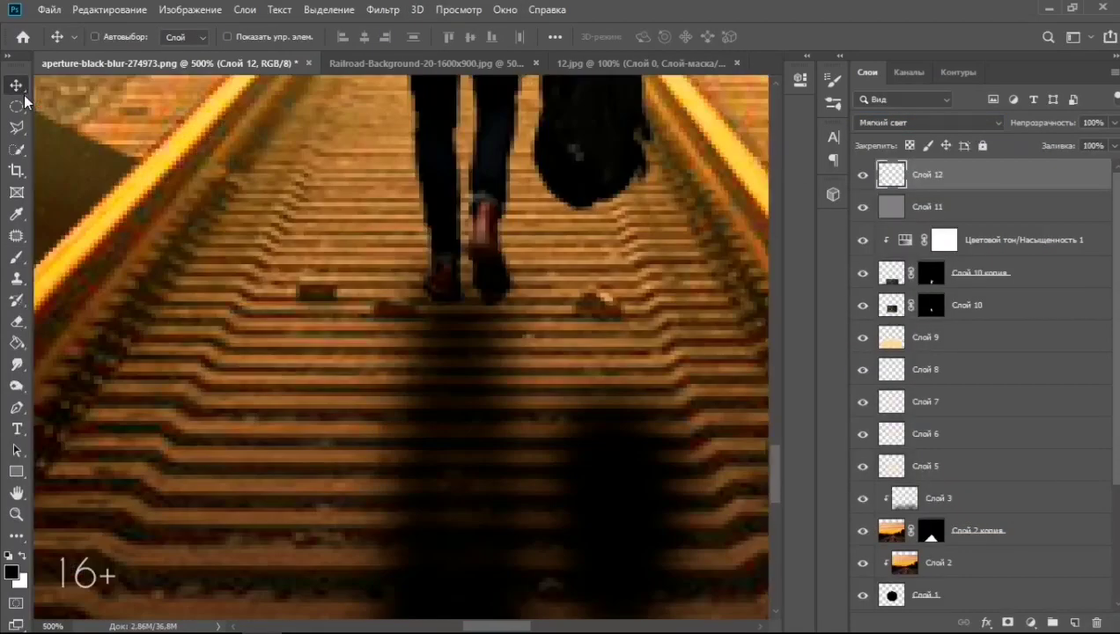
pyautogui.hotkey('ctrl', '-')
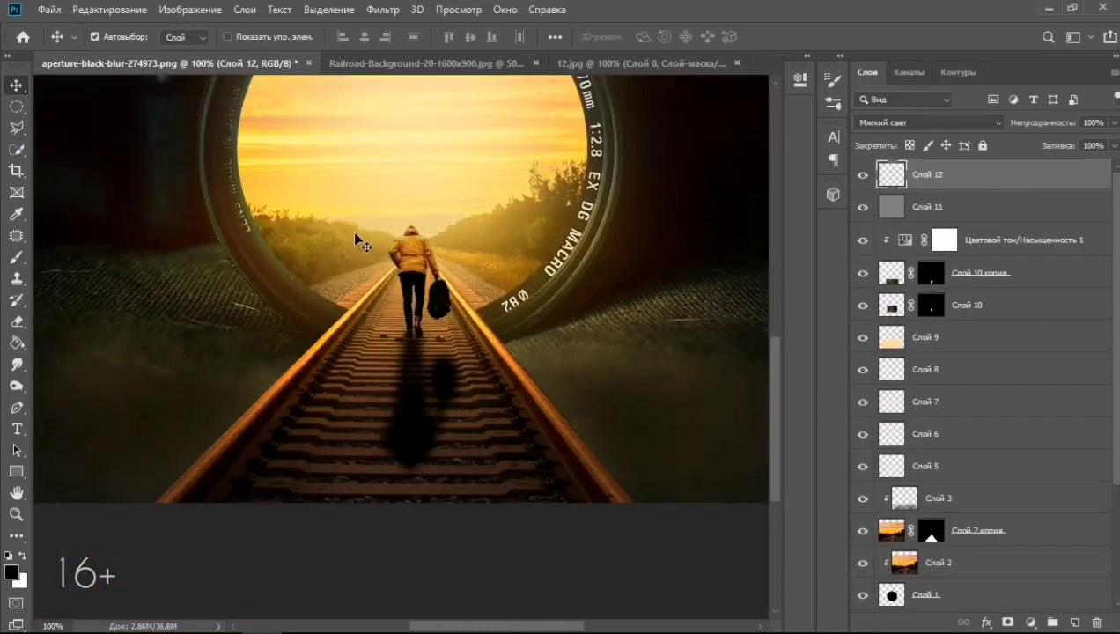
pyautogui.hotkey('ctrl', '+')
pyautogui.hotkey('ctrl', '+')
pyautogui.click(16, 256)
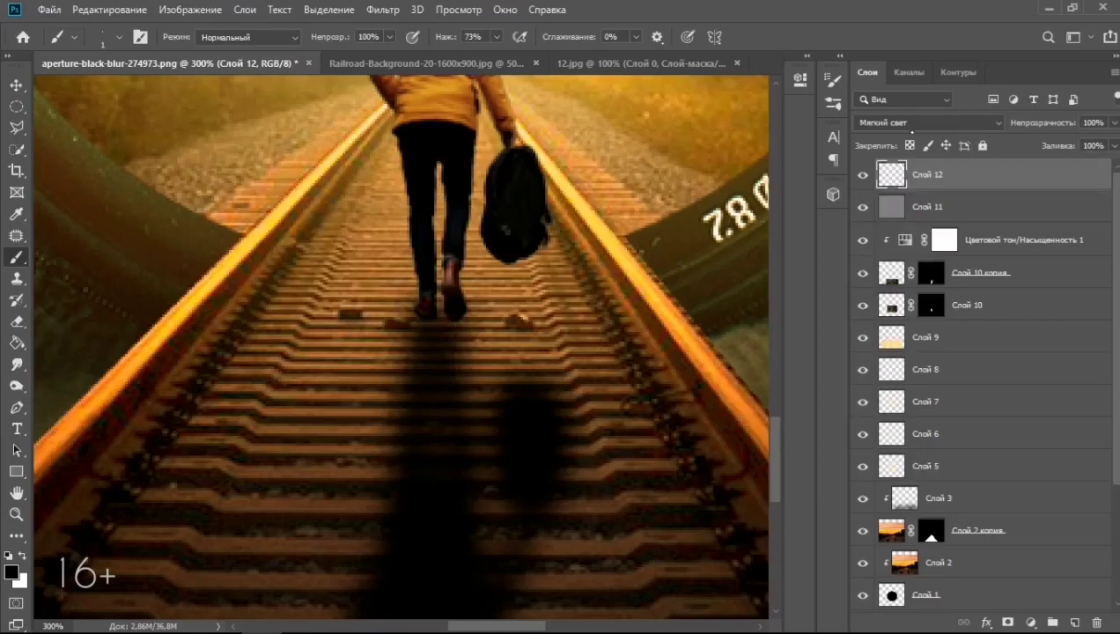
pyautogui.moveTo(1112, 145); pyautogui.dragTo(1073, 165)
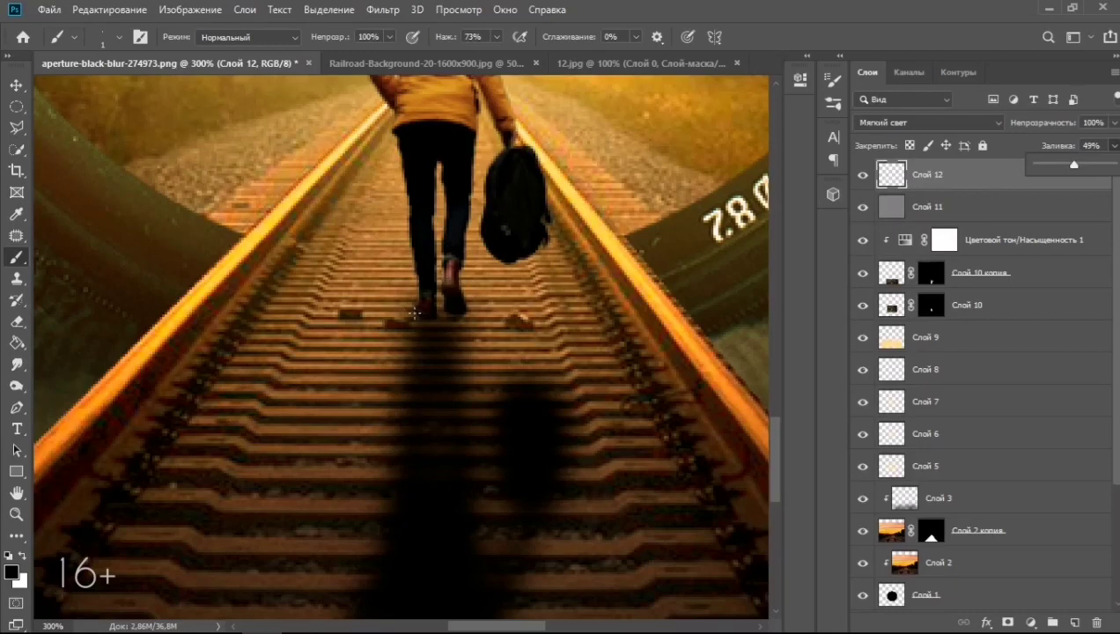
pyautogui.click(413, 312)
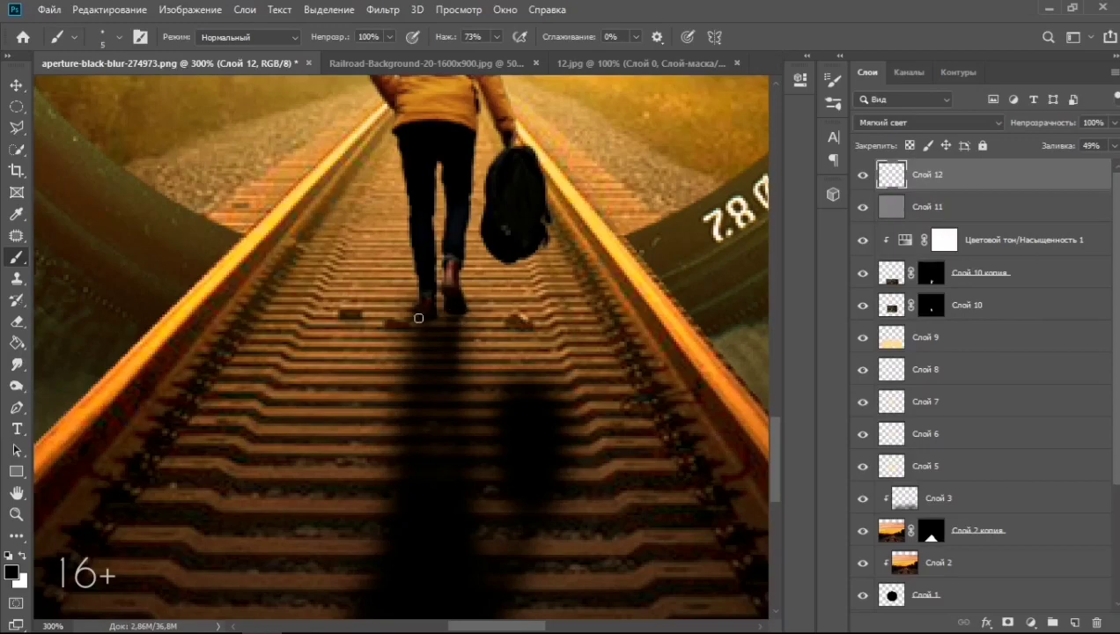
pyautogui.hotkey('ctrl', '0')
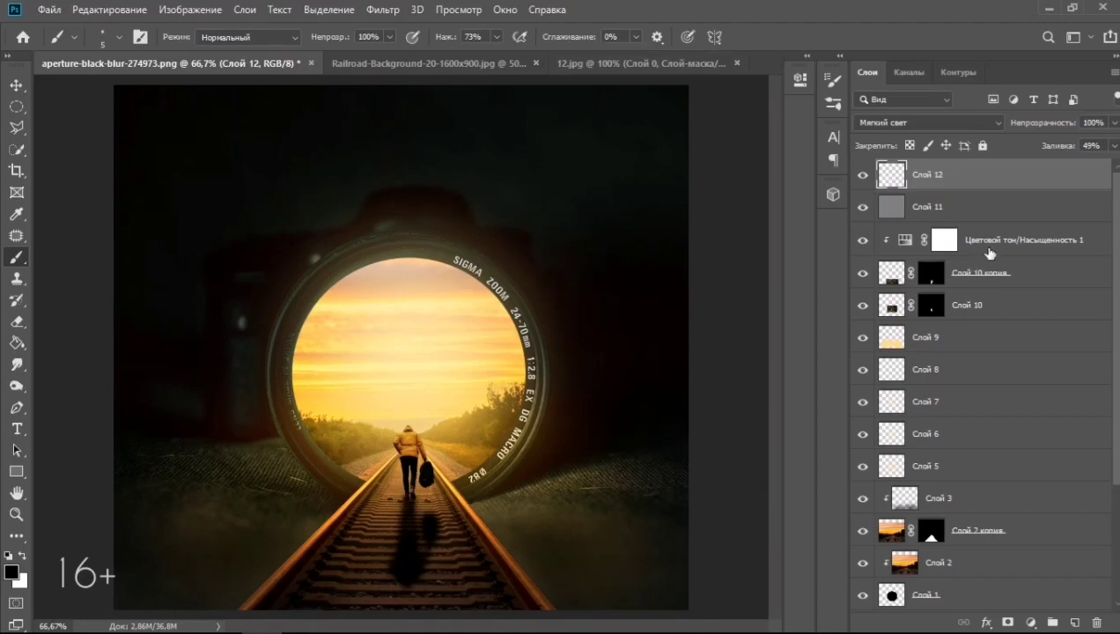
# Delete Слой 12 and dodge the jacket highlights at 19% exposure, size-40 brush
pyautogui.press('Delete')
pyautogui.click(908, 186)
pyautogui.press('o')
pyautogui.hotkey('ctrl', '+')
pyautogui.hotkey('ctrl', '+')
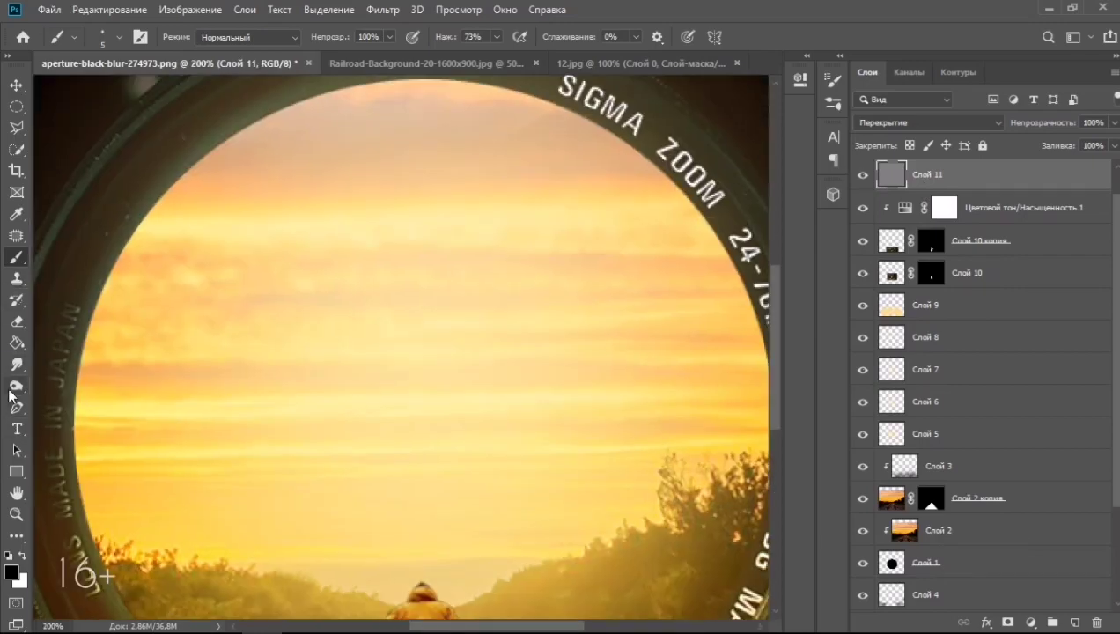
pyautogui.moveTo(359, 219); pyautogui.dragTo(457, 88)
pyautogui.press('[')
pyautogui.press('[')
pyautogui.press('[')
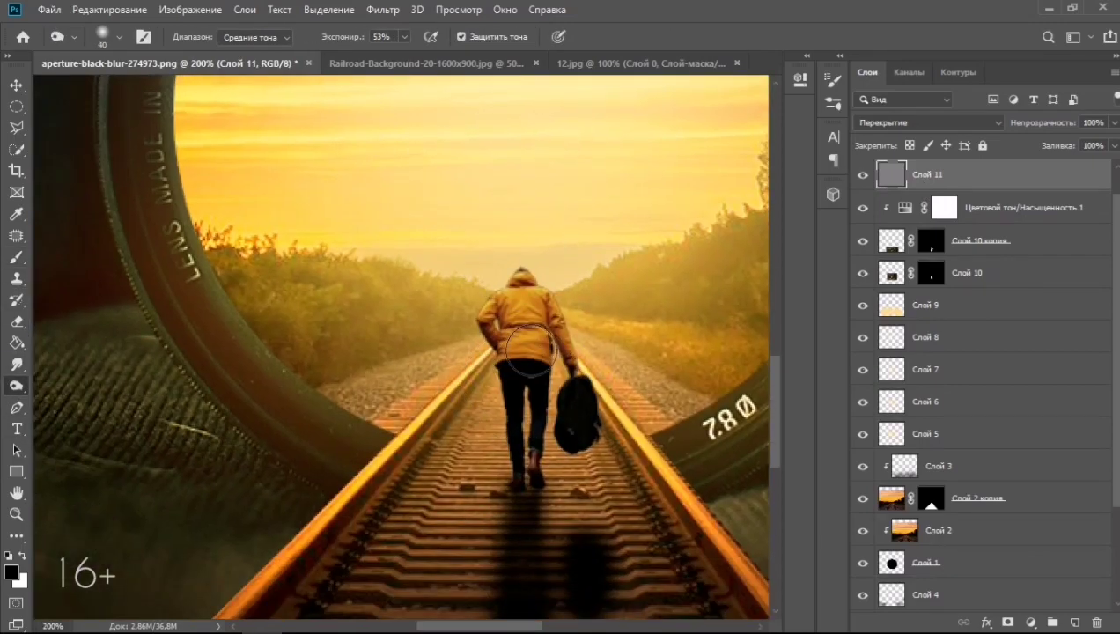
pyautogui.moveTo(405, 37); pyautogui.dragTo(378, 55)
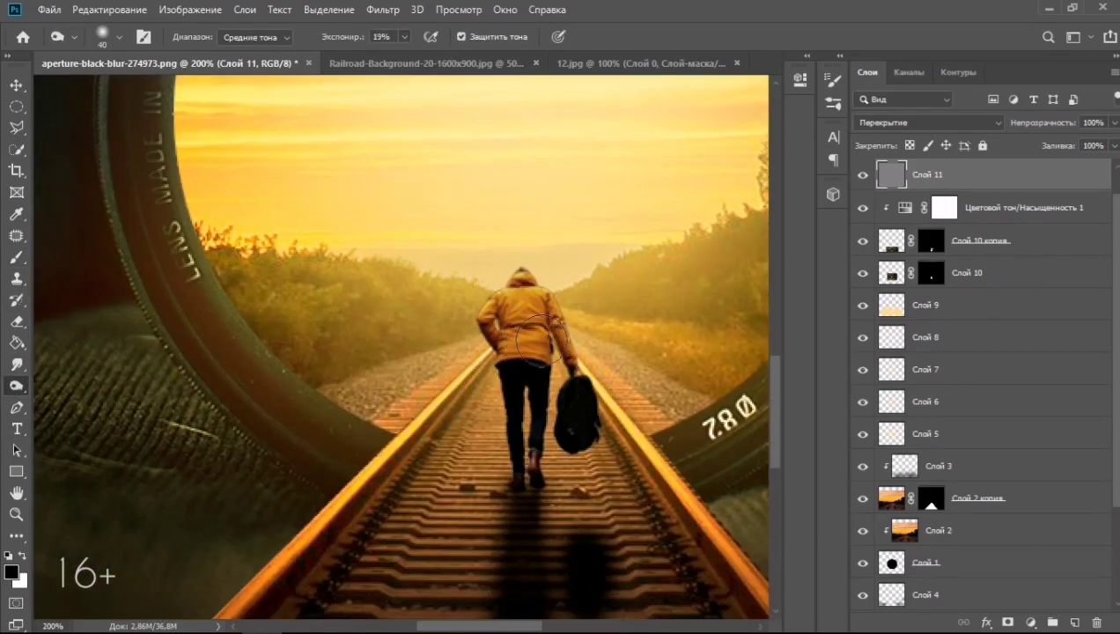
pyautogui.moveTo(509, 328); pyautogui.dragTo(542, 323)
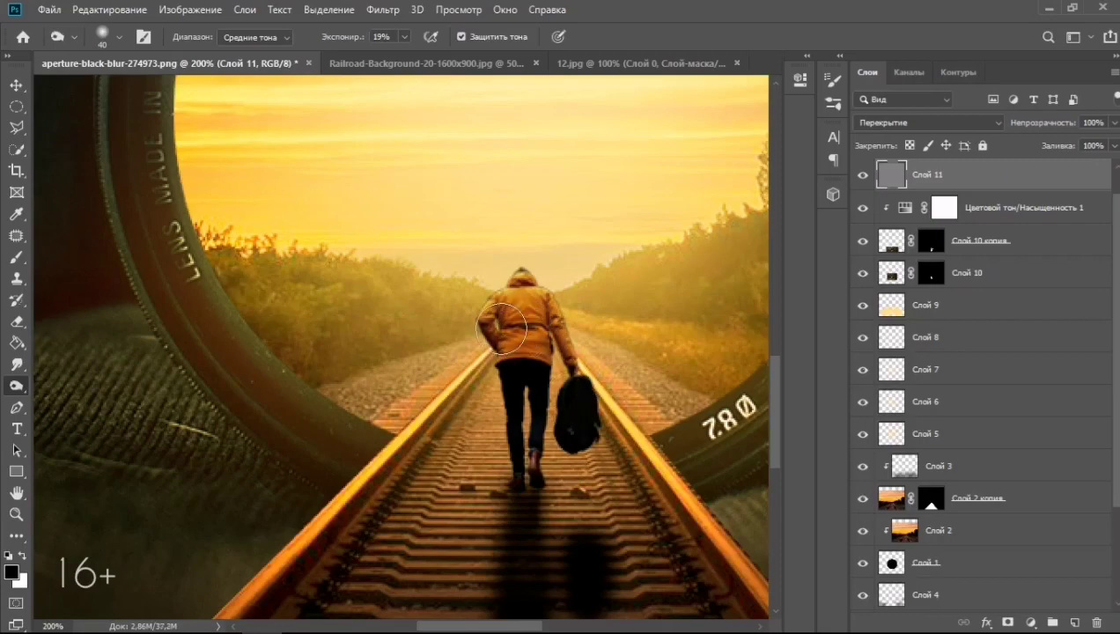
# Move Слой 11 directly above Слой 10 and make it a clipping mask
pyautogui.rightClick(946, 174)
pyautogui.click(721, 313)
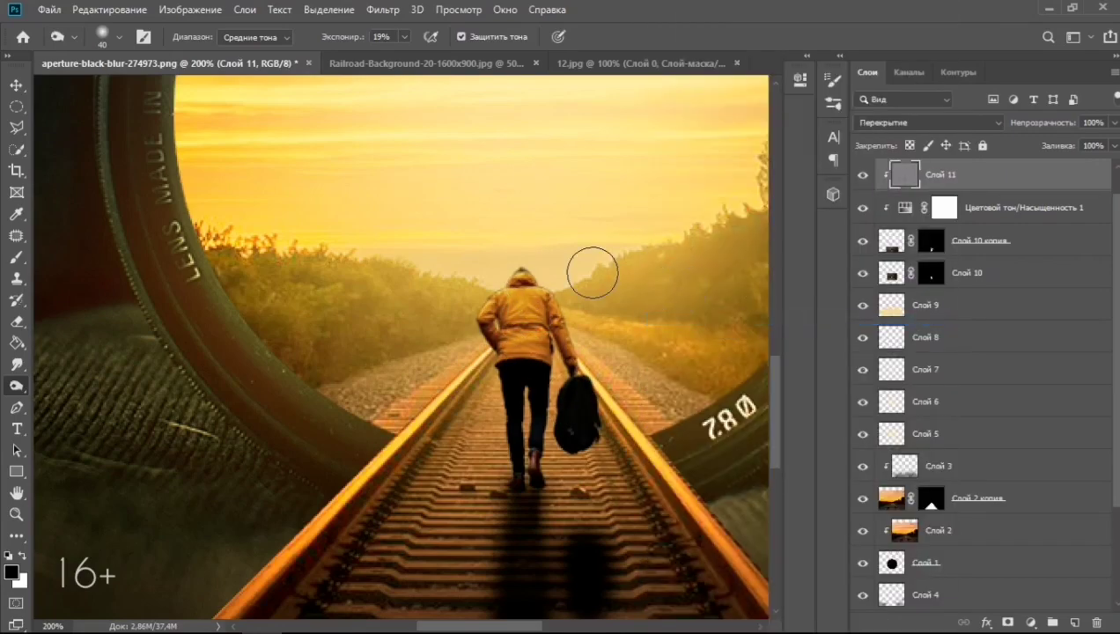
pyautogui.click(863, 175)
pyautogui.click(862, 273)
pyautogui.moveTo(942, 174); pyautogui.dragTo(942, 255)
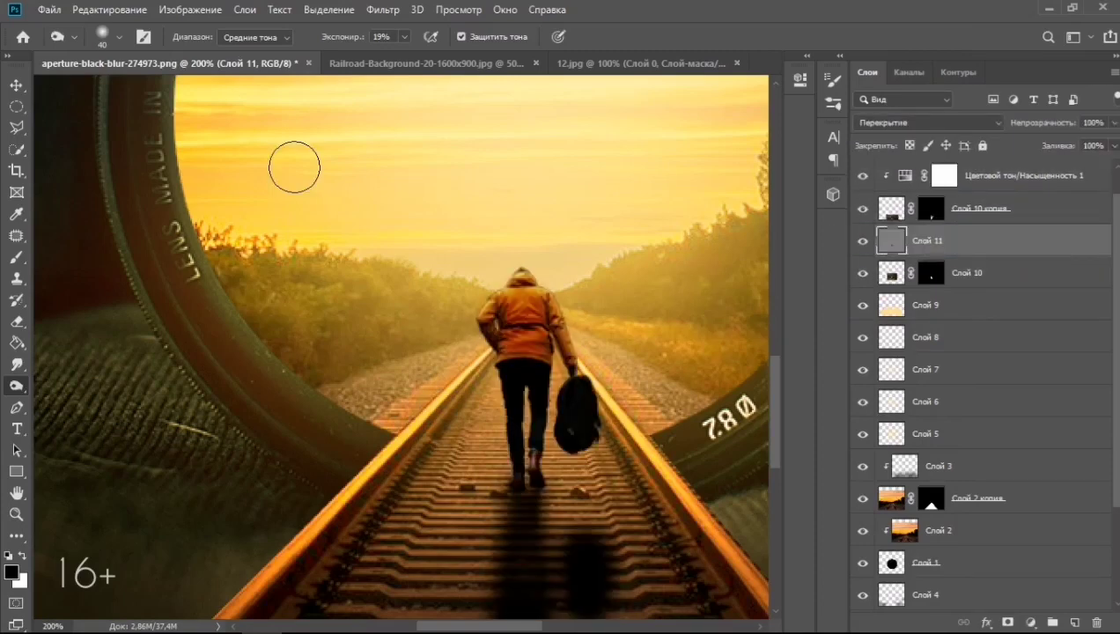
pyautogui.rightClick(1056, 255)
pyautogui.click(840, 319)
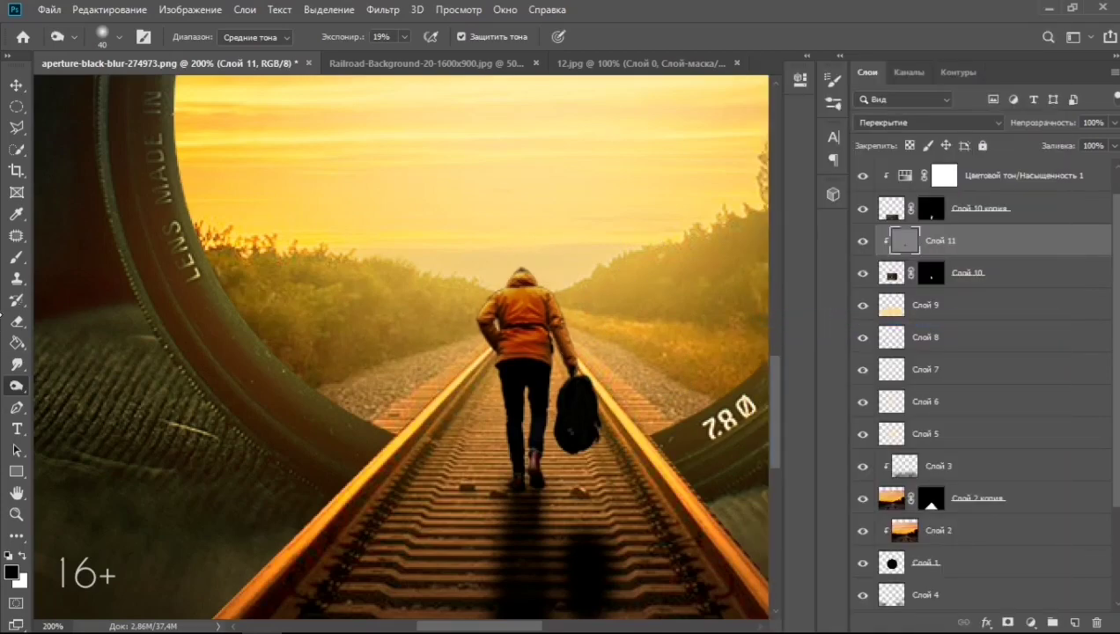
# Dodge the man's jacket again at 50% exposure to lighten it further
pyautogui.rightClick(16, 385)
pyautogui.click(96, 385)
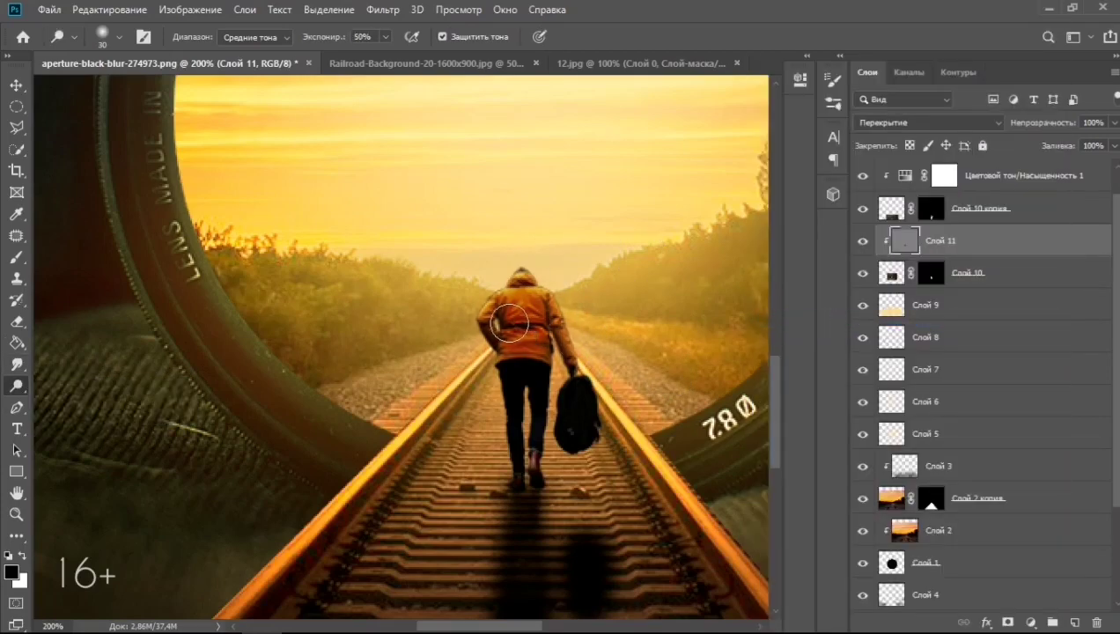
pyautogui.moveTo(509, 324)
pyautogui.mouseDown()
pyautogui.moveTo(512, 371)
pyautogui.moveTo(507, 321)
pyautogui.moveTo(537, 335)
pyautogui.mouseUp()
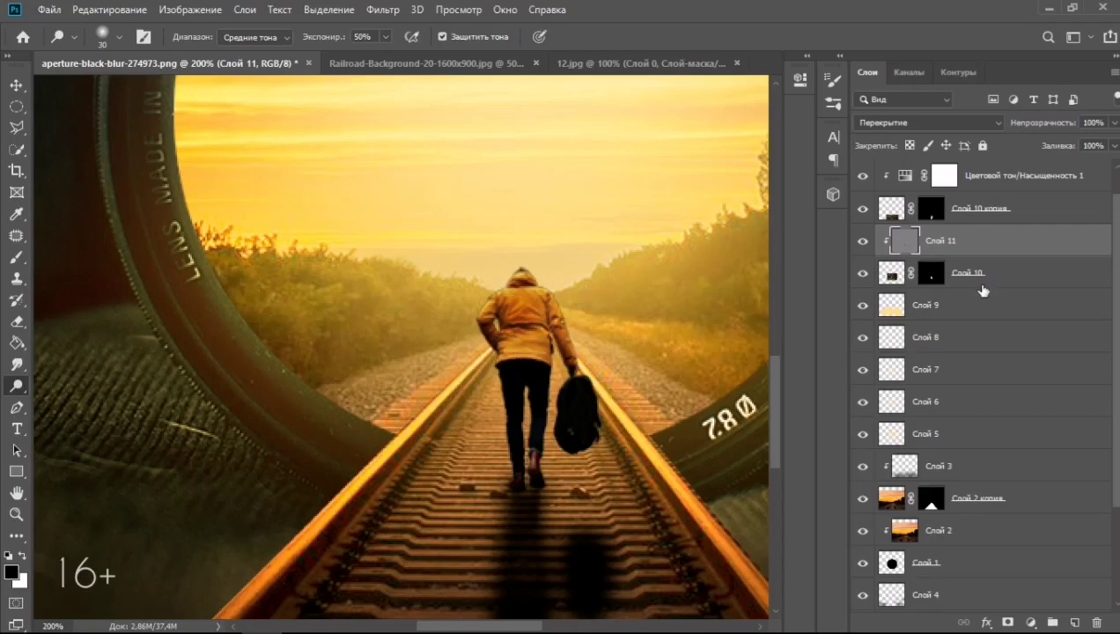
pyautogui.click(978, 280)
# On a clipped new layer, brush soft sampled-tan strokes along the jacket edge and left sleeve
pyautogui.click(1074, 623)
pyautogui.hotkey('ctrl', '+')
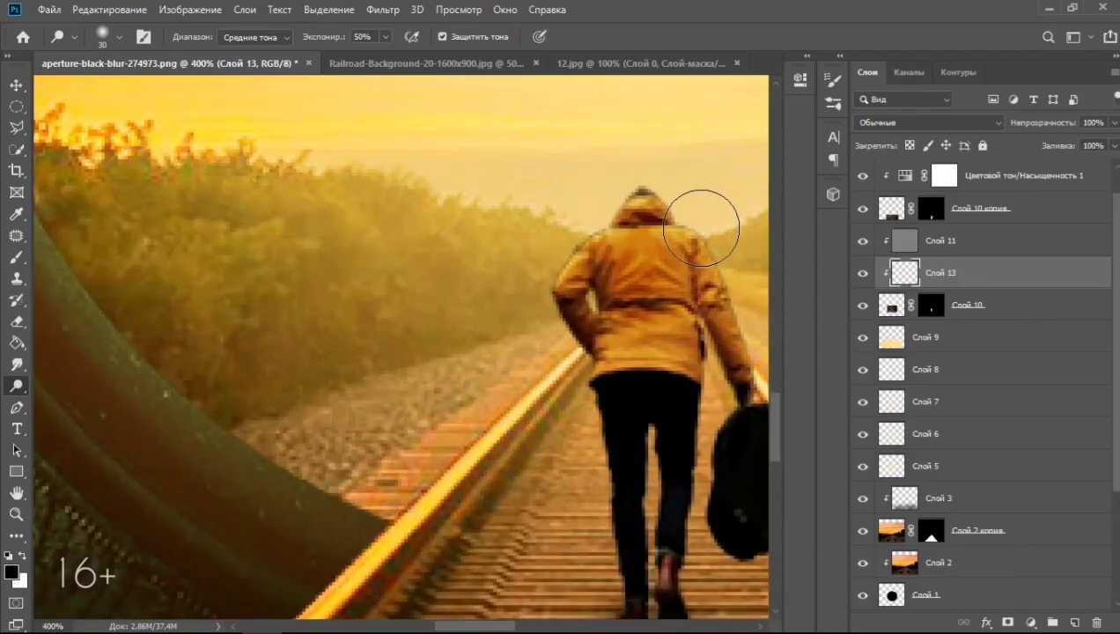
pyautogui.moveTo(701, 227); pyautogui.dragTo(494, 293)
pyautogui.press('b')
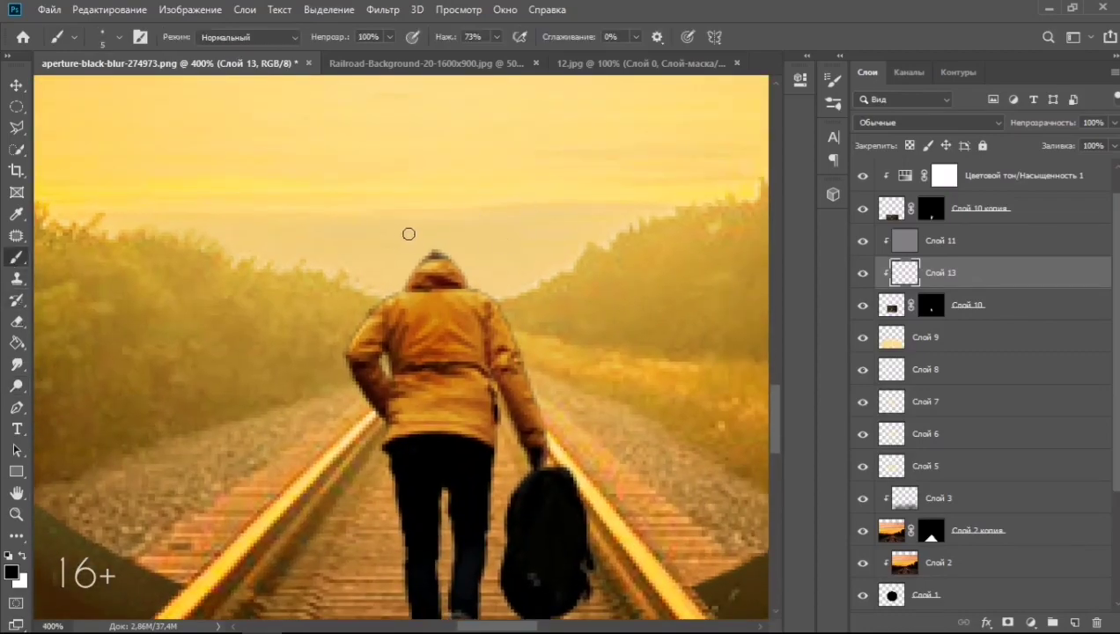
pyautogui.keyDown('alt'); pyautogui.click(314, 332); pyautogui.keyUp('alt')
pyautogui.moveTo(494, 302); pyautogui.dragTo(525, 360)
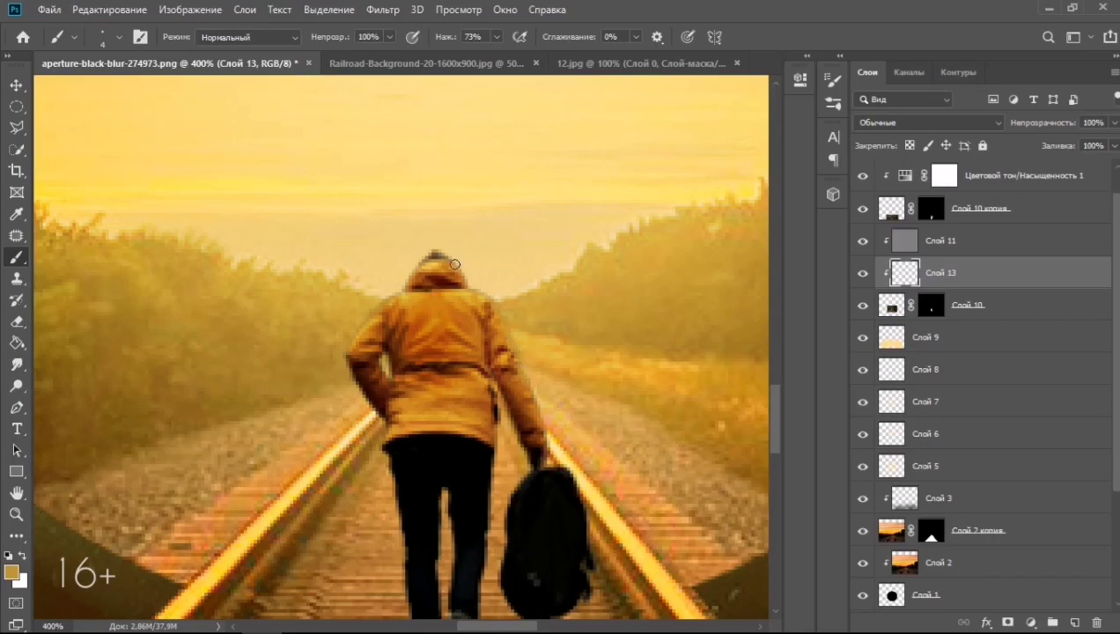
pyautogui.moveTo(367, 343)
pyautogui.mouseDown()
pyautogui.moveTo(352, 381)
pyautogui.moveTo(377, 412)
pyautogui.mouseUp()
# Set Слой 13 to Overlay blending with 52% fill
pyautogui.click(883, 123)
pyautogui.click(889, 321)
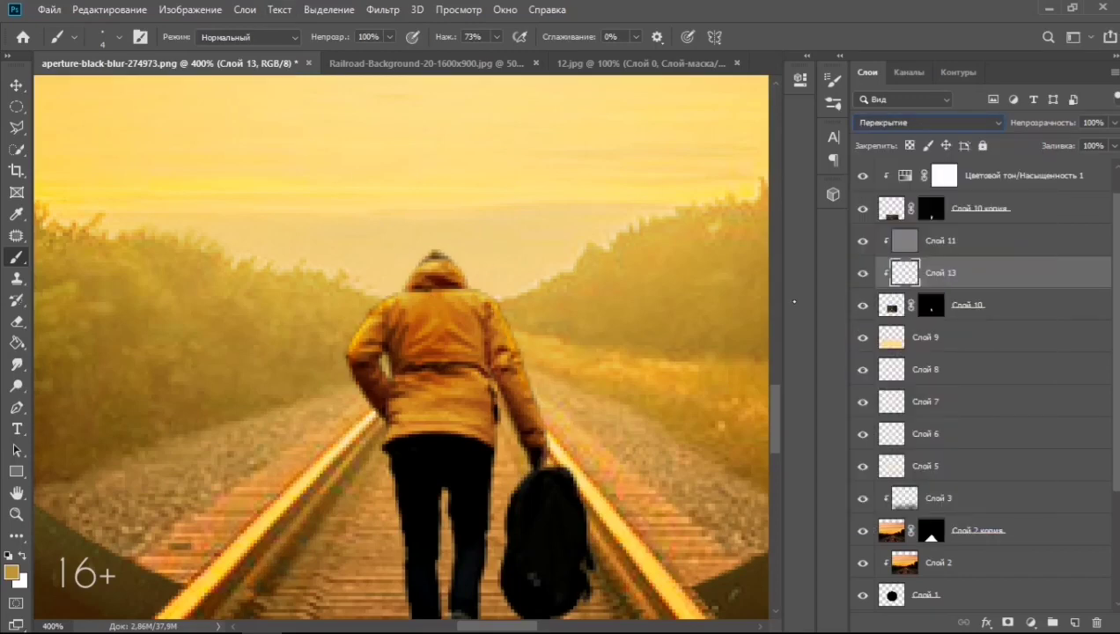
pyautogui.click(1113, 145)
pyautogui.moveTo(1105, 165); pyautogui.dragTo(1089, 165)
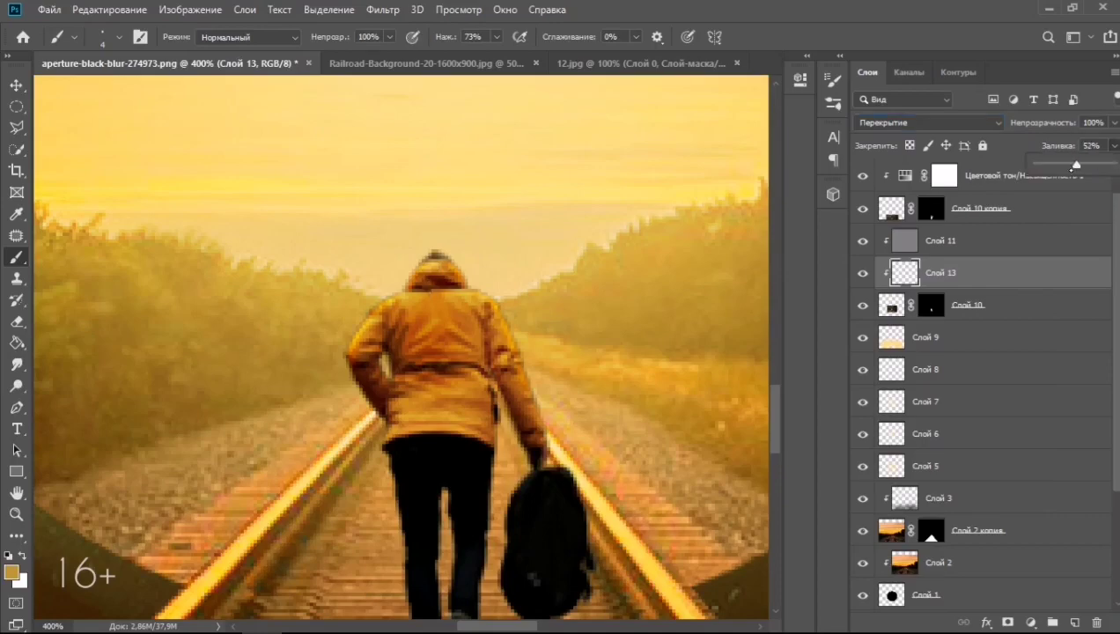
pyautogui.hotkey('ctrl', '-')
pyautogui.hotkey('ctrl', '-')
pyautogui.hotkey('ctrl', '-')
pyautogui.hotkey('ctrl', '-')
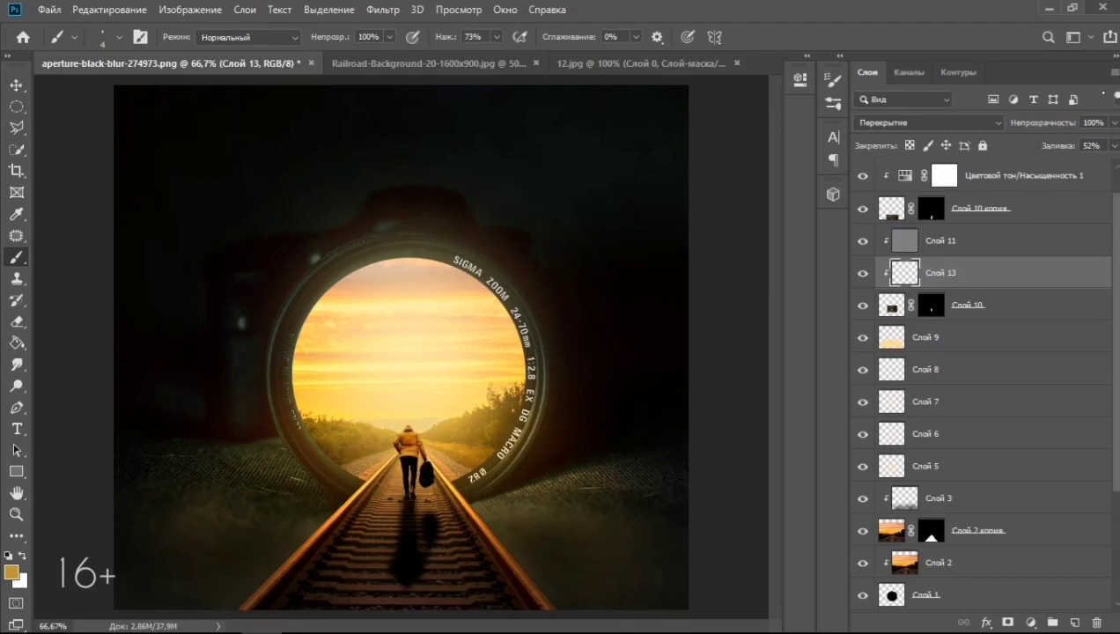
pyautogui.click(994, 175)
# Stamp all visible layers into a new merged top layer for Camera Raw grading
pyautogui.hotkey('ctrl', 'alt', 'shift', 'e')
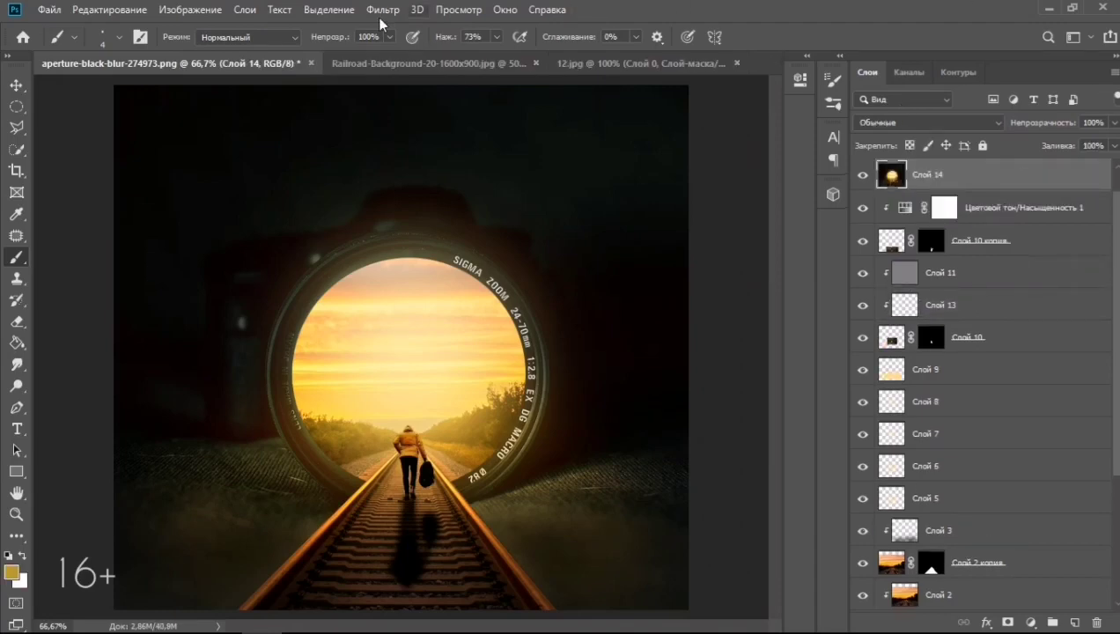
pyautogui.click(382, 10)
pyautogui.click(488, 123)
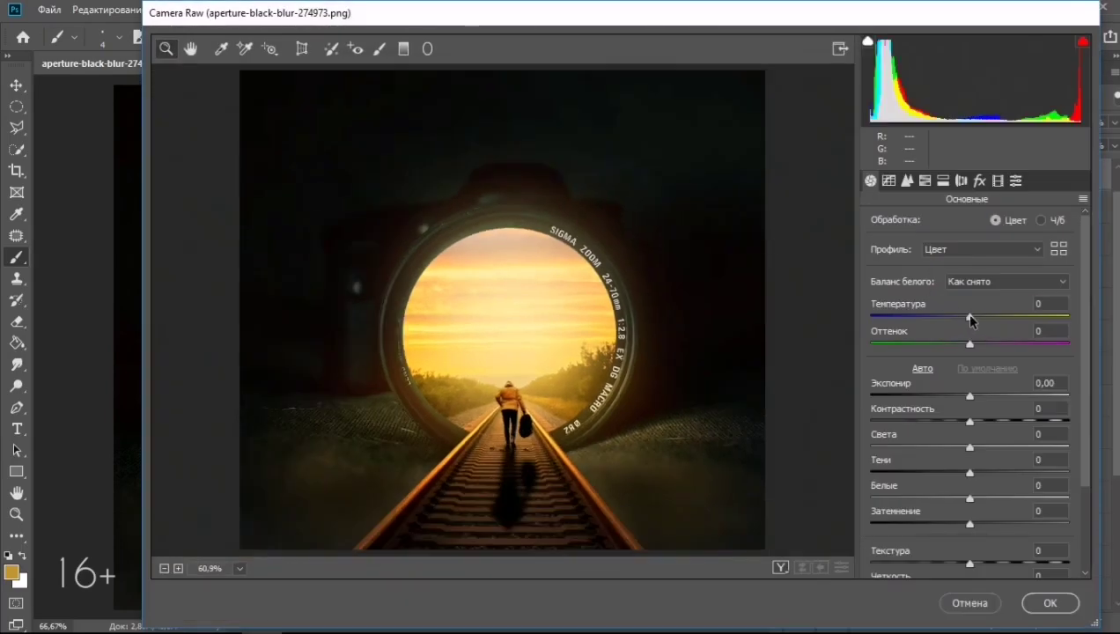
# Set Temperature -16, Exposure +0.30, Highlights +9 and Shadows -53 on the merged layer
pyautogui.moveTo(974, 318); pyautogui.dragTo(959, 321)
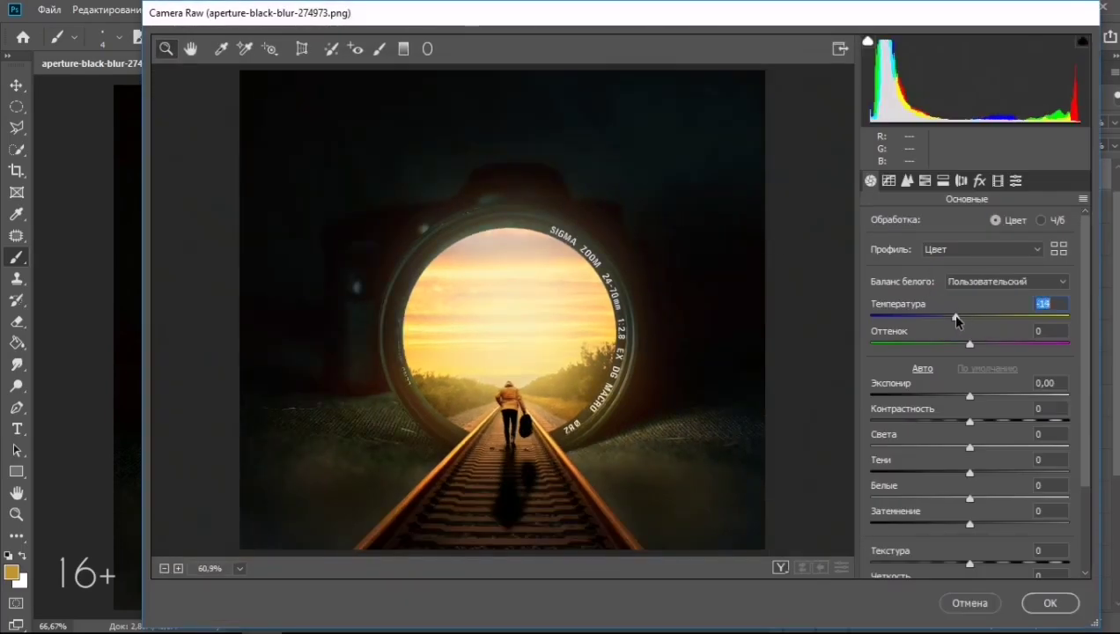
pyautogui.click(953, 398)
pyautogui.moveTo(954, 404); pyautogui.dragTo(977, 402)
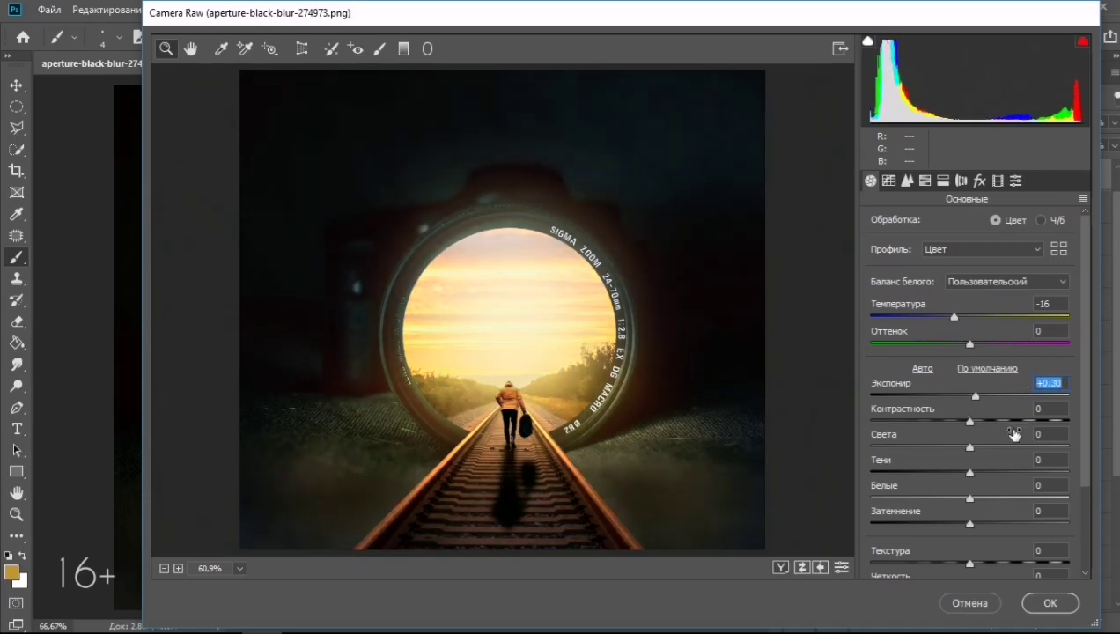
pyautogui.moveTo(969, 448)
pyautogui.mouseDown()
pyautogui.moveTo(937, 455)
pyautogui.moveTo(980, 450)
pyautogui.mouseUp()
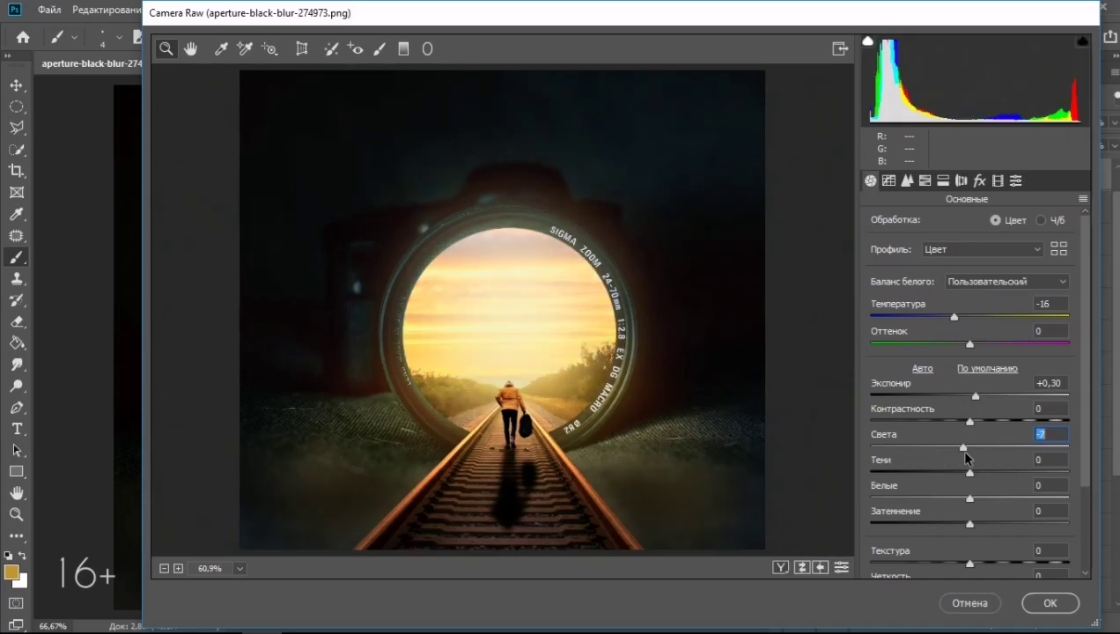
pyautogui.scroll(-3, 973, 448)
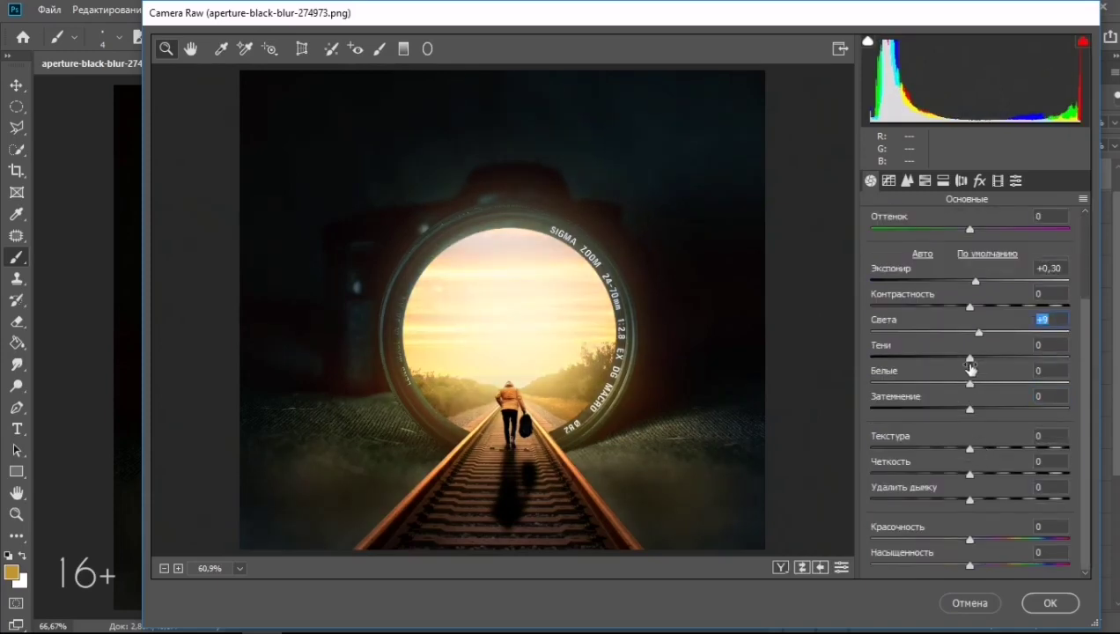
pyautogui.moveTo(969, 358); pyautogui.dragTo(915, 357)
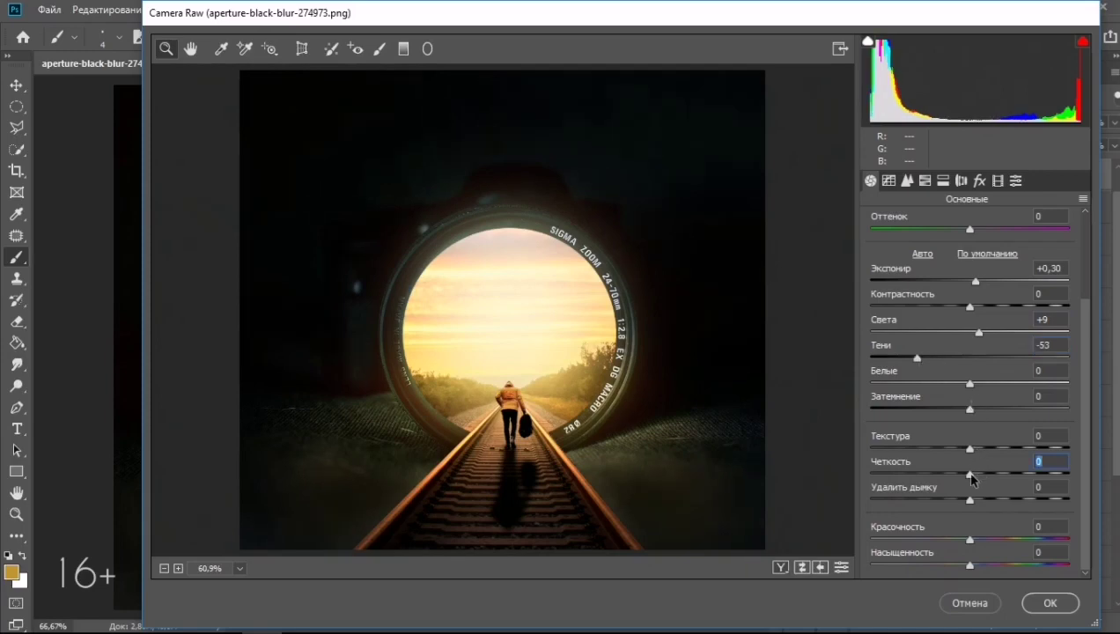
# Add Texture +43, Clarity +23 and Dehaze +8, then apply the Camera Raw grade
pyautogui.moveTo(969, 474)
pyautogui.mouseDown()
pyautogui.moveTo(993, 473)
pyautogui.moveTo(996, 450)
pyautogui.moveTo(945, 452)
pyautogui.mouseUp()
pyautogui.moveTo(969, 499); pyautogui.dragTo(1013, 499)
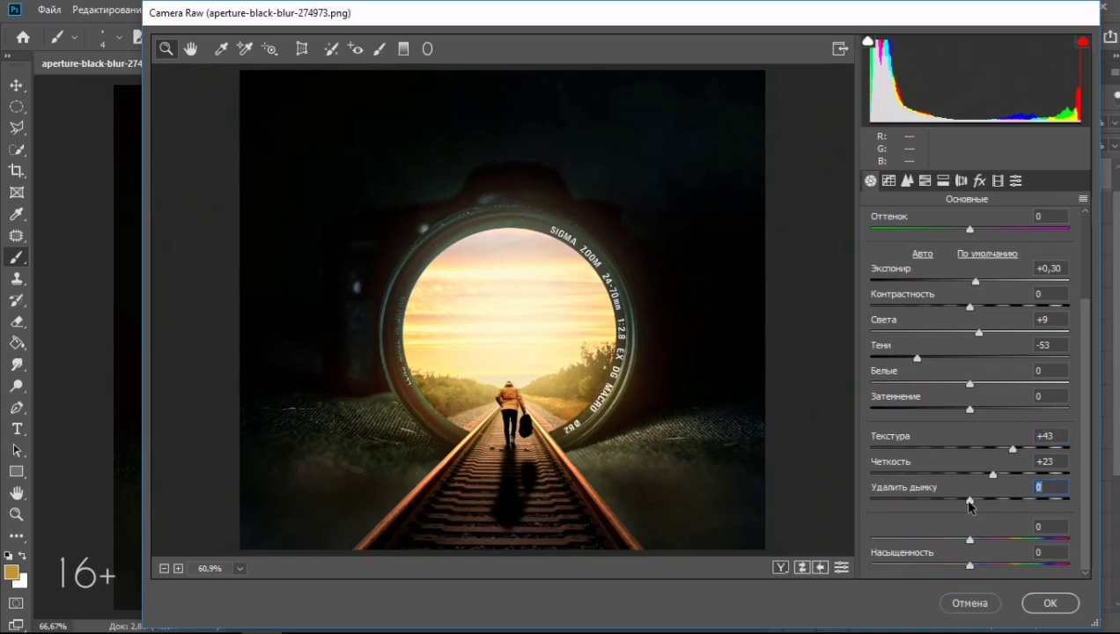
pyautogui.write('8')
pyautogui.press('Return')
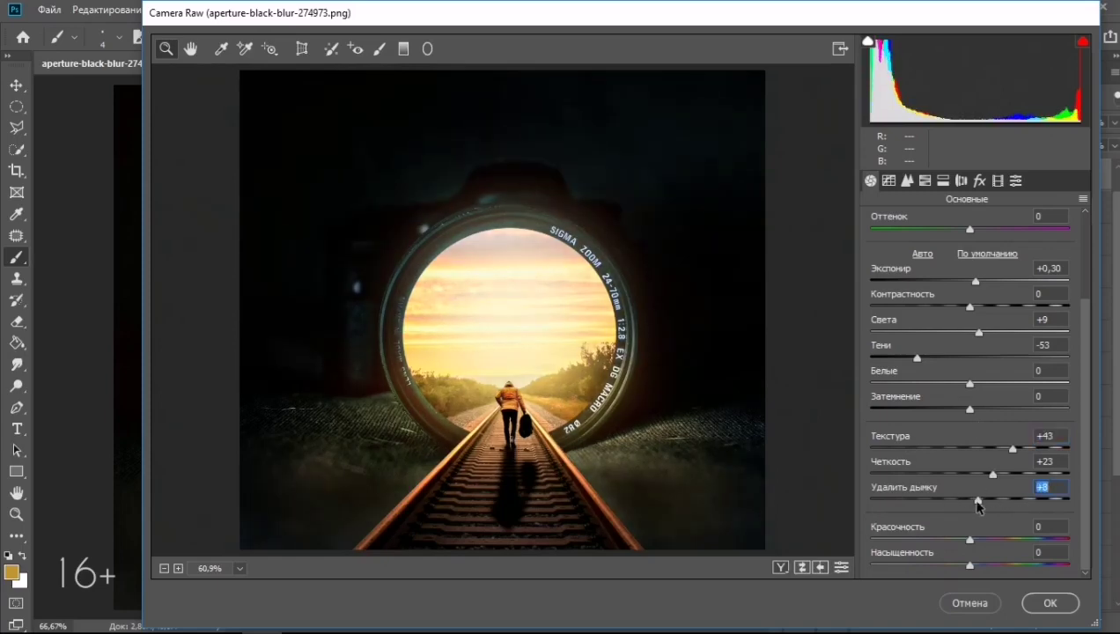
pyautogui.scroll(5, 974, 346)
pyautogui.click(1049, 602)
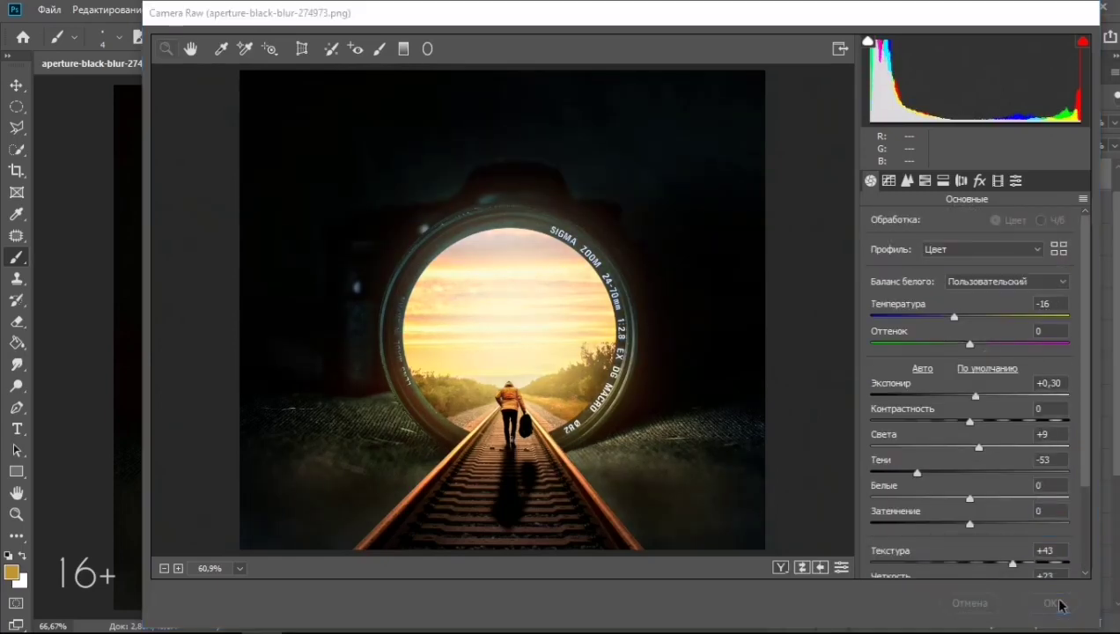